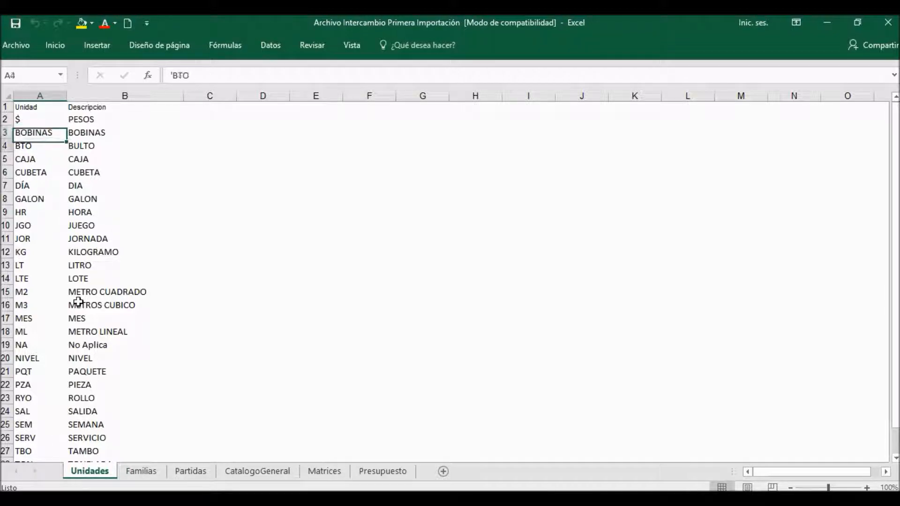
# Step: Review the unit codes and descriptions on the Unidades sheet, and show the Familias sheet
pyautogui.press('Down')
pyautogui.press('Right')
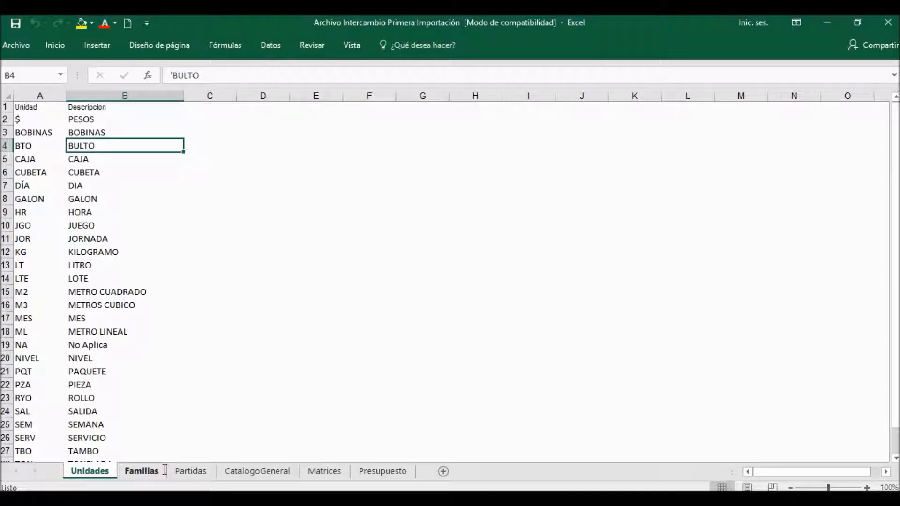
pyautogui.click(141, 471)
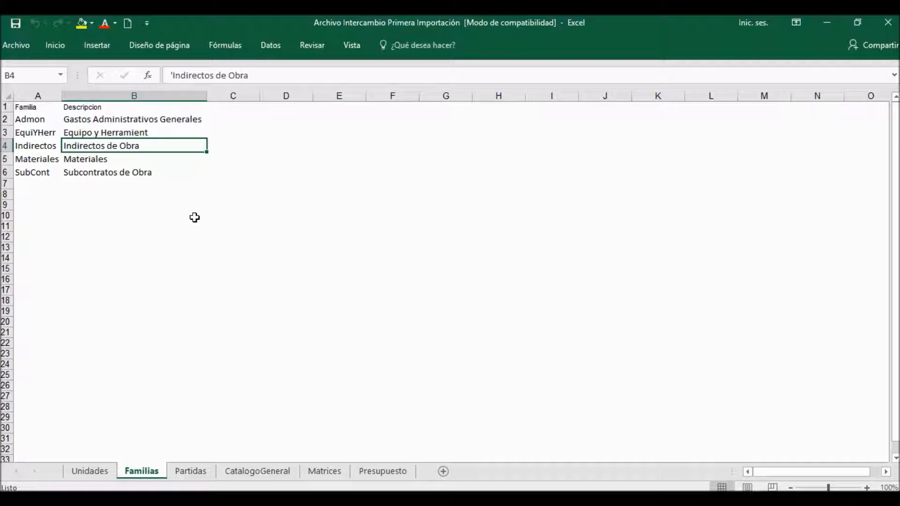
# Step: Widen the DescripcionPartida column on the Partidas sheet and select the PartidaWbs and Partida codes from row 3 down to row 7
pyautogui.click(189, 471)
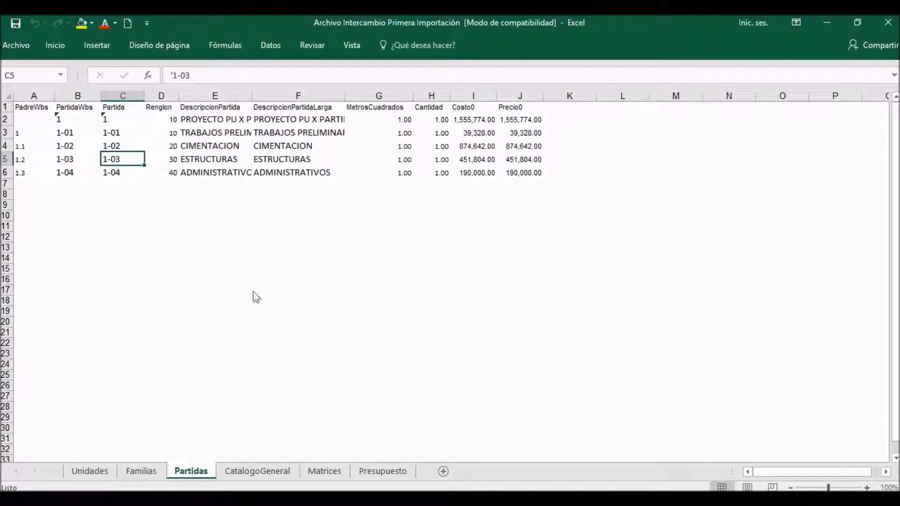
pyautogui.click(185, 145)
pyautogui.press('Up')
pyautogui.press('Up')
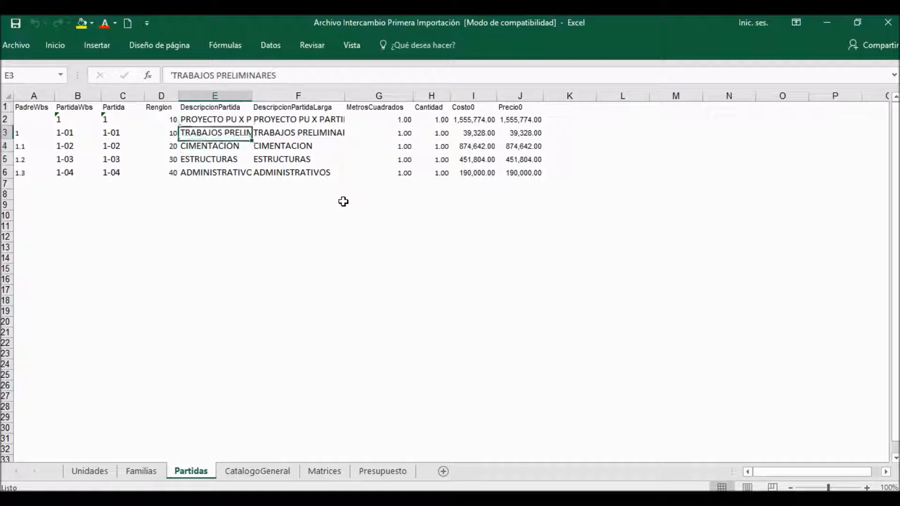
pyautogui.moveTo(252, 96); pyautogui.dragTo(266, 96)
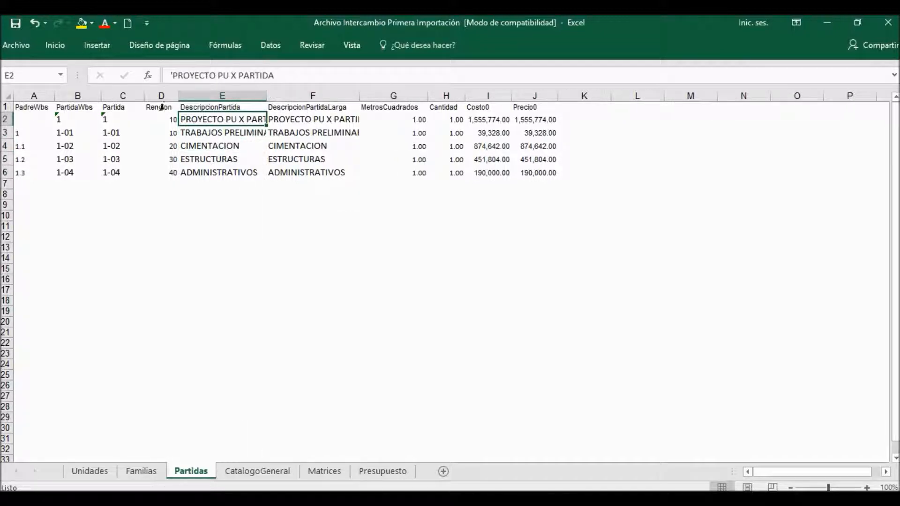
pyautogui.click(78, 133)
pyautogui.moveTo(78, 134); pyautogui.dragTo(130, 183)
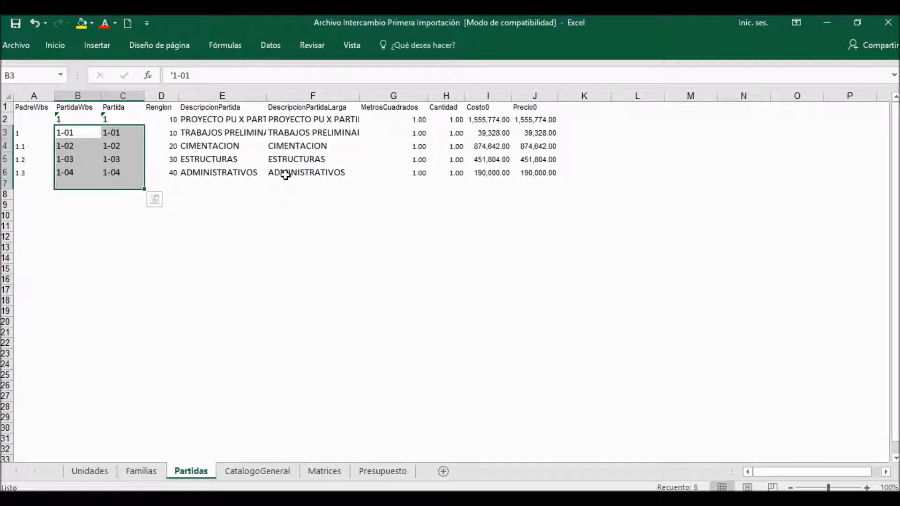
# Step: Examine the item codes and descriptions in the CatalogoGeneral sheet, down to the DEM.0011 entry
pyautogui.click(239, 471)
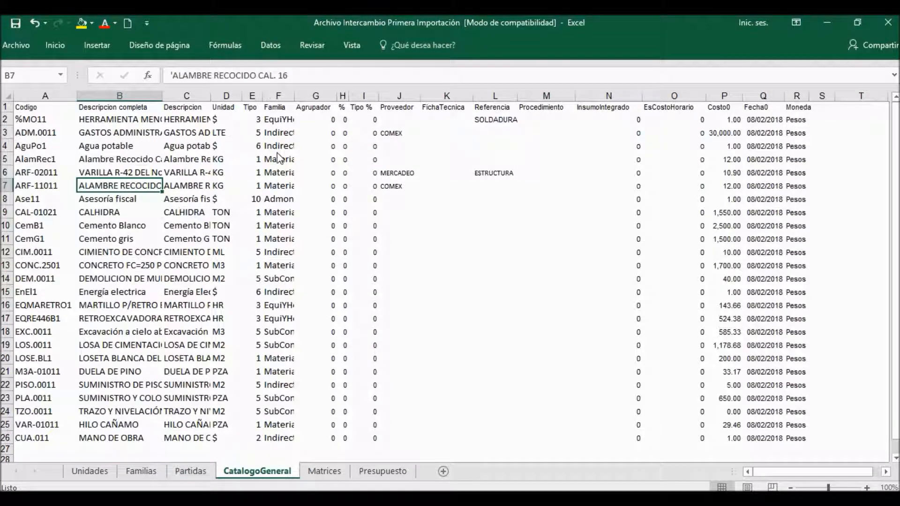
pyautogui.press('Up')
pyautogui.press('Up')
pyautogui.press('Up')
pyautogui.press('Up')
pyautogui.press('Up')
pyautogui.press('Up')
pyautogui.press('Down')
pyautogui.press('Down')
pyautogui.press('Left')
pyautogui.press('Down')
pyautogui.press('Down')
pyautogui.press('Down')
pyautogui.press('Down')
pyautogui.press('Down')
pyautogui.press('Down')
pyautogui.press('Down')
pyautogui.press('Down')
pyautogui.press('Down')
pyautogui.press('Down')
pyautogui.press('Down')
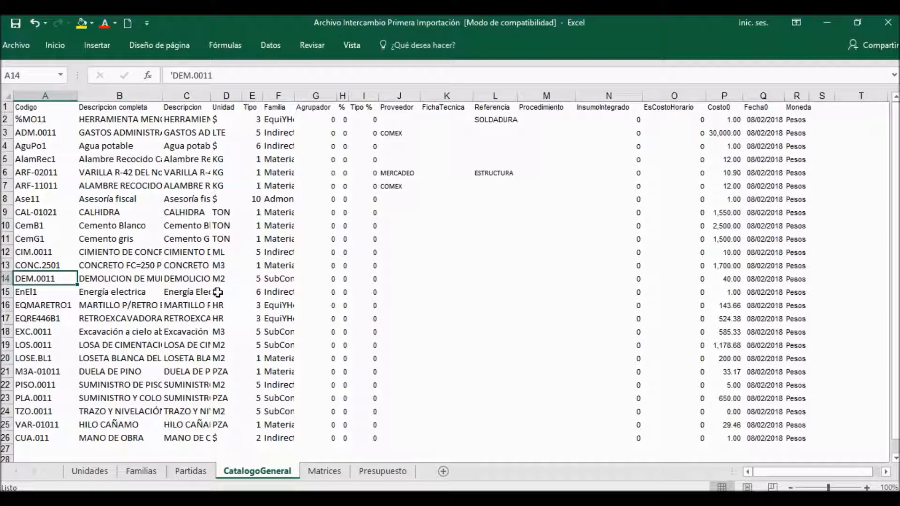
# Step: Check the description, unit, type and family of the DEM.0011 entry in the general catalog
pyautogui.click(258, 277)
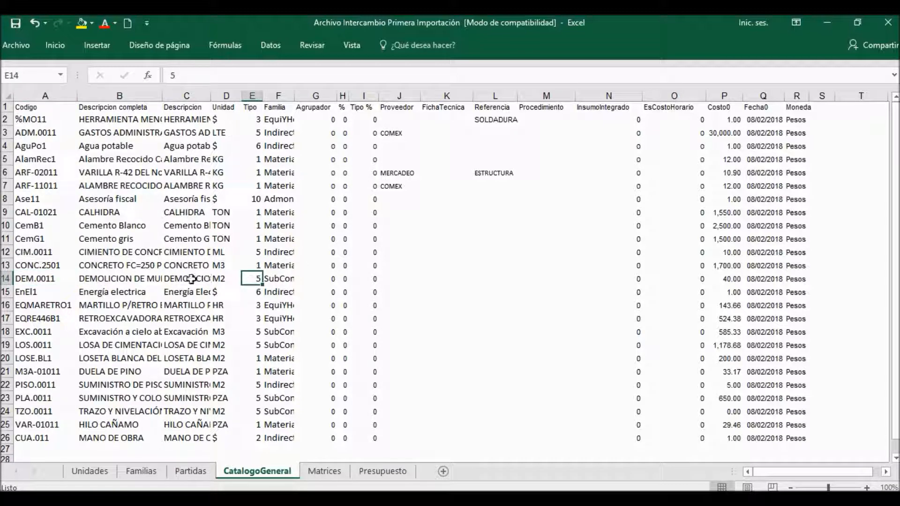
pyautogui.press('Home')
pyautogui.press('Right')
pyautogui.press('Right')
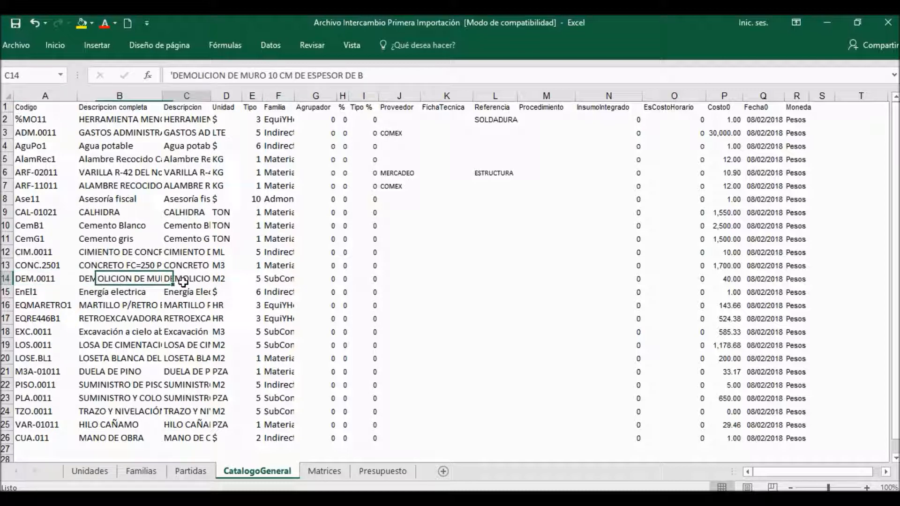
pyautogui.click(238, 277)
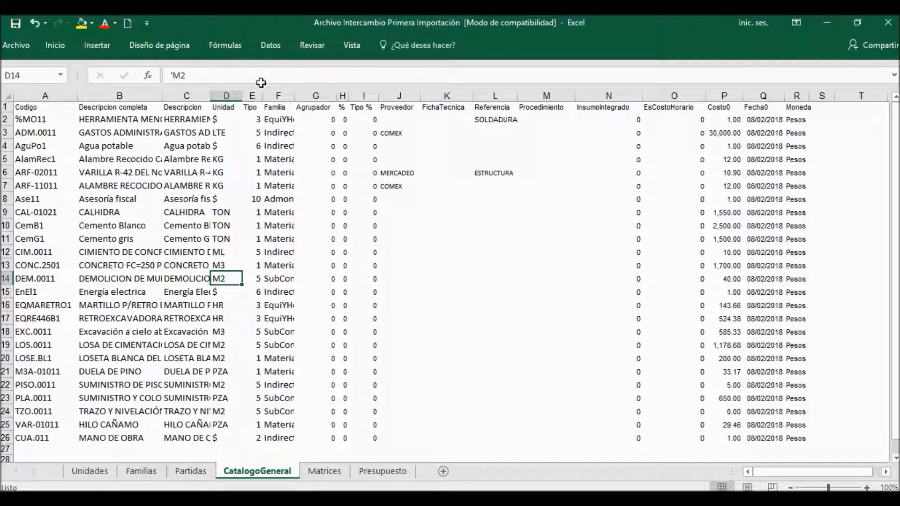
pyautogui.click(252, 280)
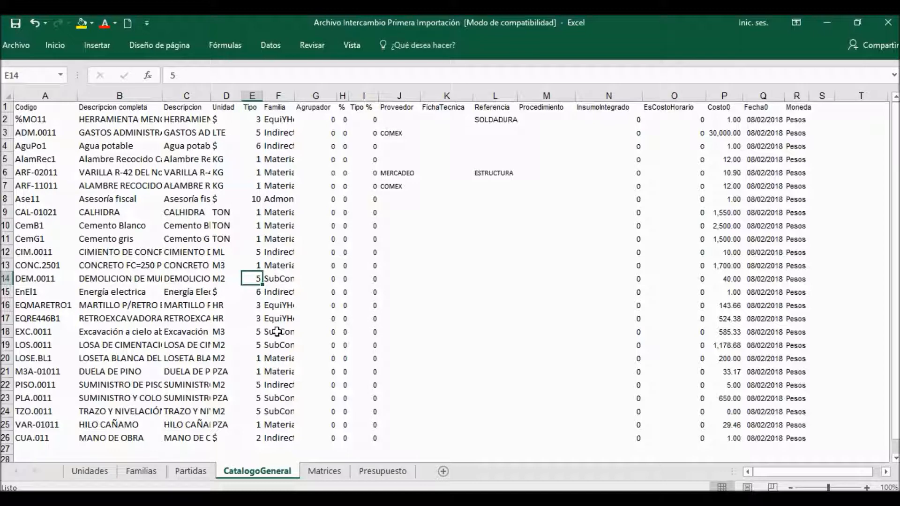
pyautogui.press('Right')
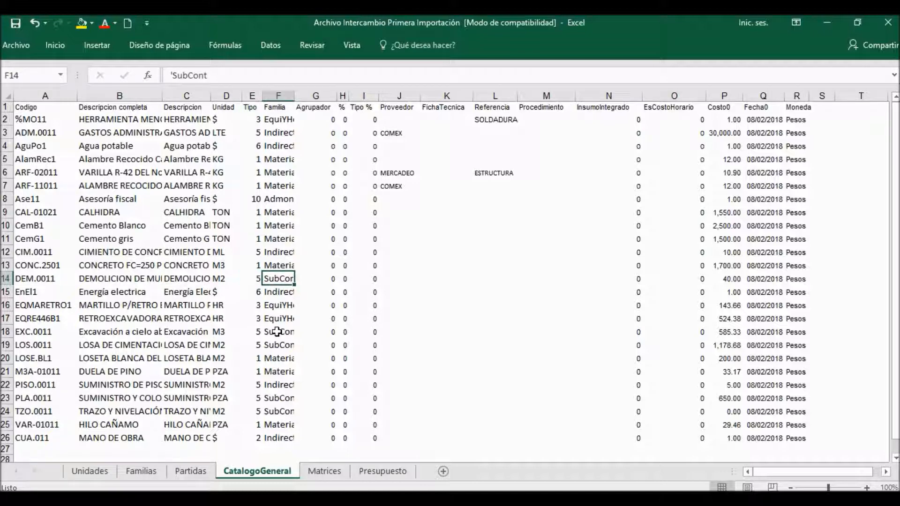
# Step: Widen the Familia column of the general catalog to fit its text, and check the Costo0 and Fecha0 values
pyautogui.moveTo(295, 96); pyautogui.dragTo(320, 96)
pyautogui.press('Down')
pyautogui.press('Down')
pyautogui.press('Down')
pyautogui.press('Down')
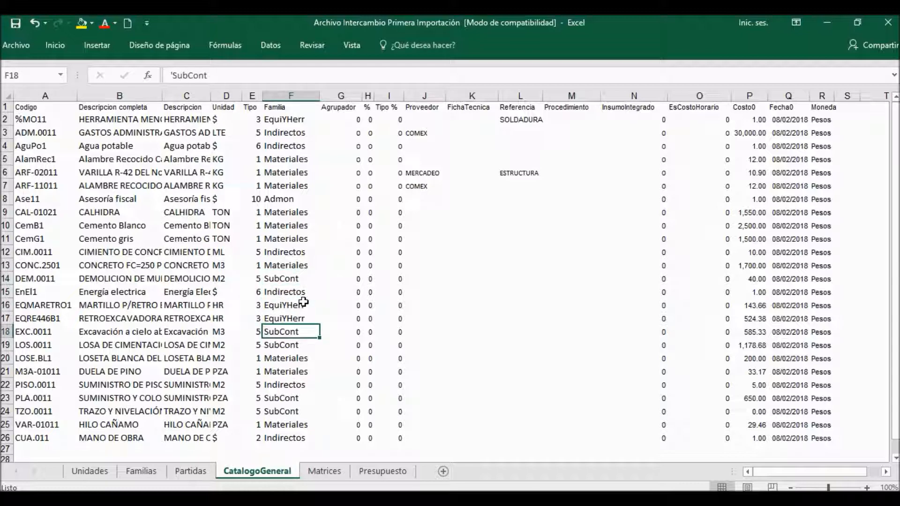
pyautogui.moveTo(767, 173); pyautogui.dragTo(774, 361)
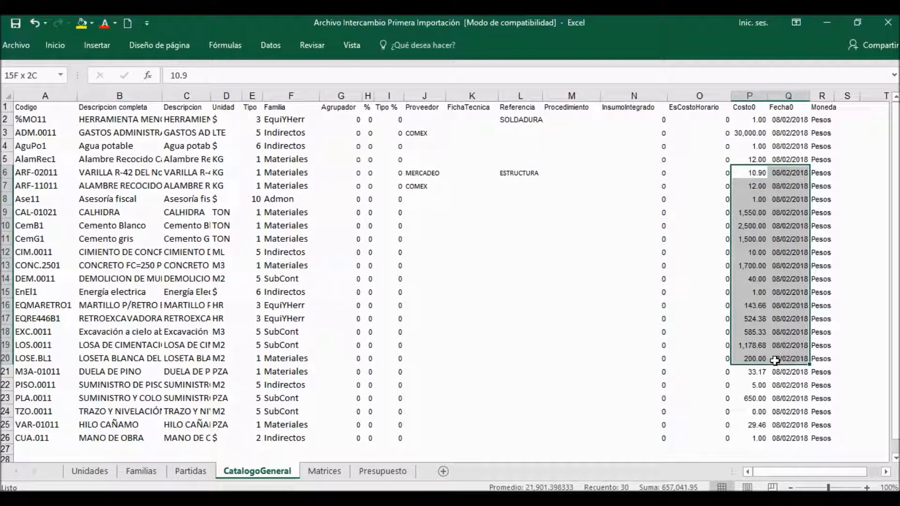
pyautogui.click(755, 360)
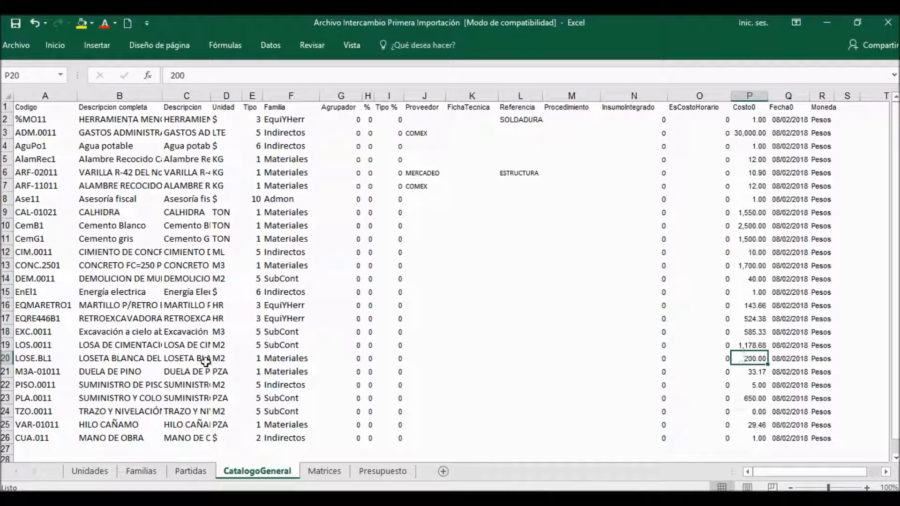
# Step: On the Matrices sheet, examine the matrix code, input codes and quantities that make up TZO.0011
pyautogui.click(325, 471)
pyautogui.click(45, 121)
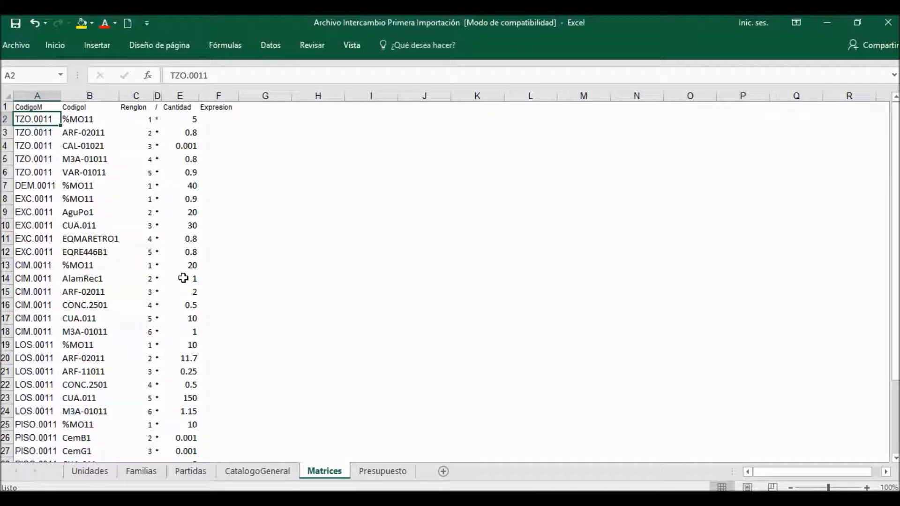
pyautogui.hotkey('shift', 'Down')
pyautogui.hotkey('shift', 'Down')
pyautogui.hotkey('shift', 'Down')
pyautogui.hotkey('shift', 'Down')
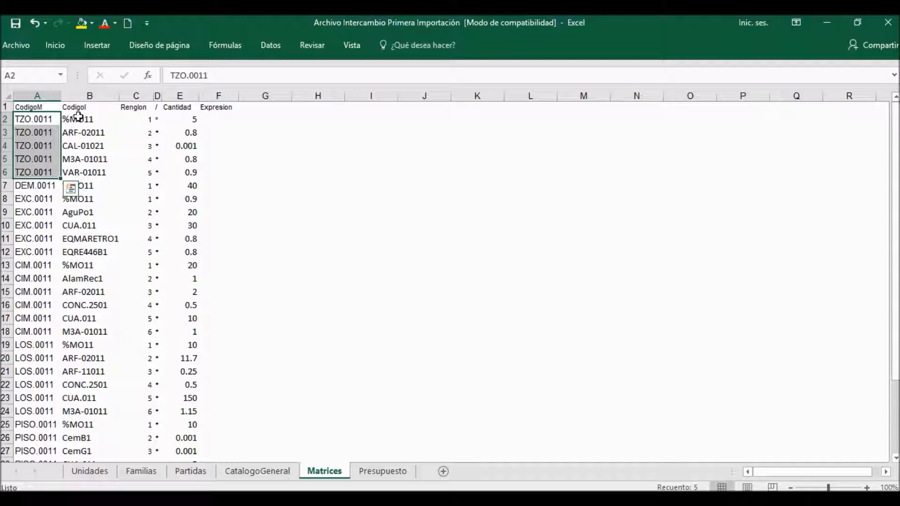
pyautogui.moveTo(78, 117); pyautogui.dragTo(83, 169)
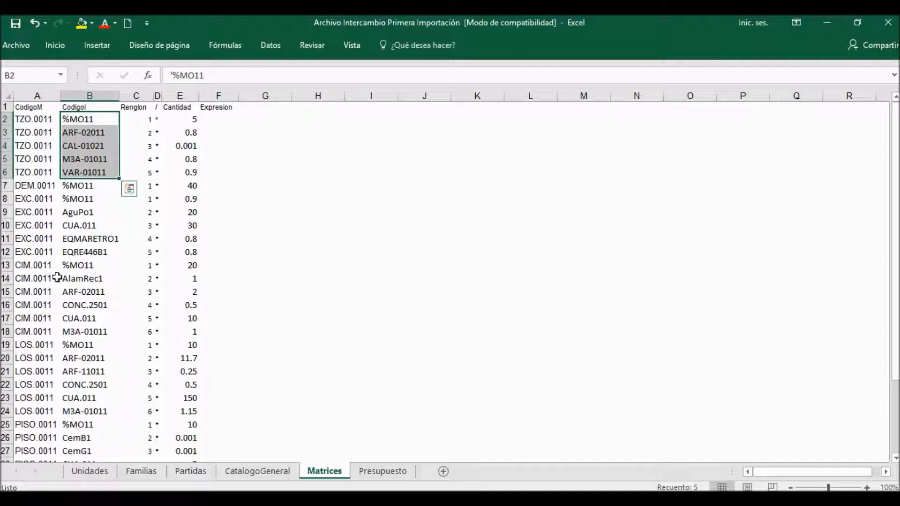
pyautogui.moveTo(187, 121); pyautogui.dragTo(184, 170)
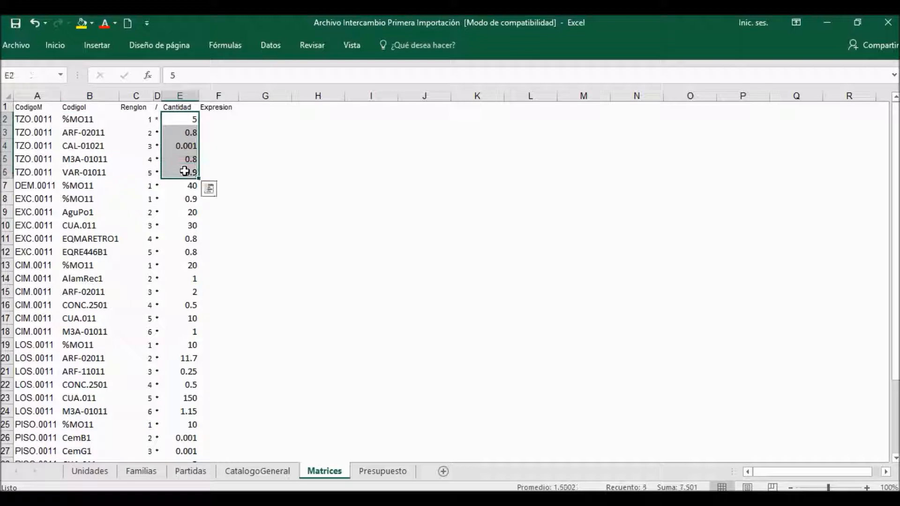
# Step: On the Presupuesto sheet, examine which concept codes belong to each partida
pyautogui.click(398, 472)
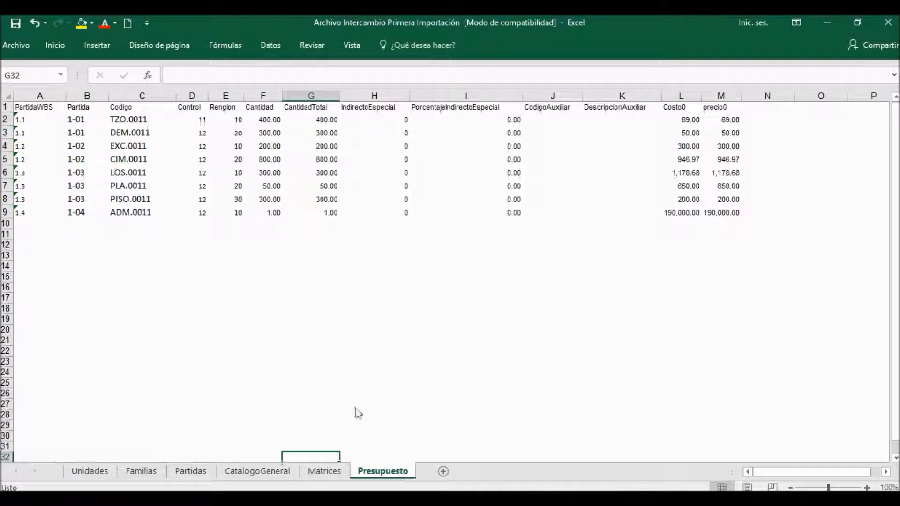
pyautogui.click(136, 121)
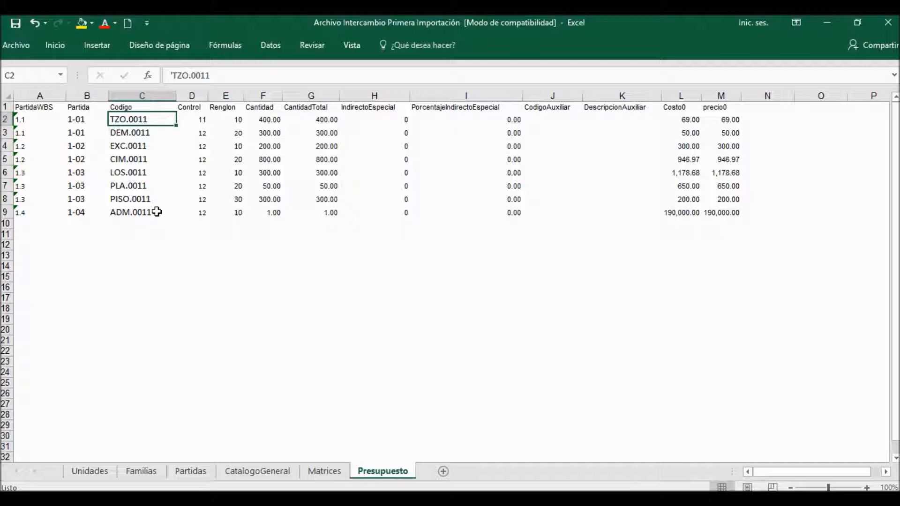
pyautogui.click(86, 115)
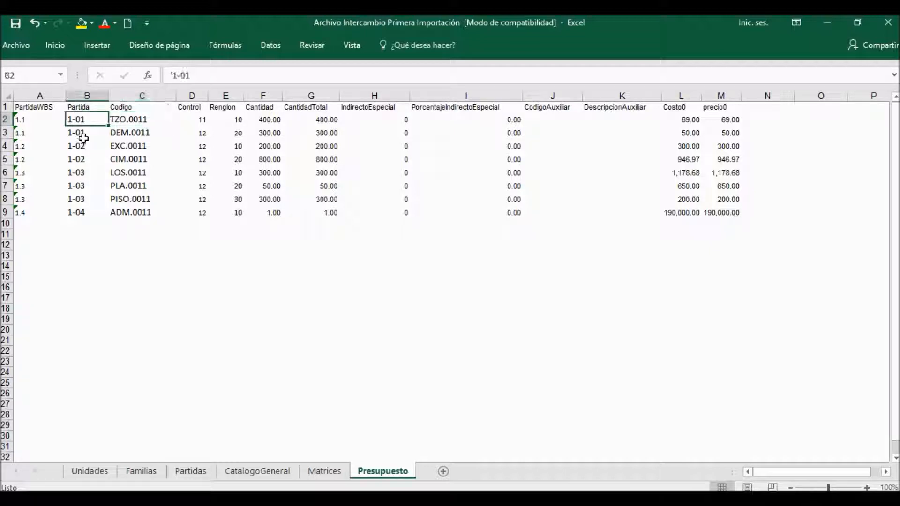
pyautogui.press('Right')
pyautogui.press('Down')
pyautogui.press('Down')
pyautogui.press('Down')
pyautogui.press('Down')
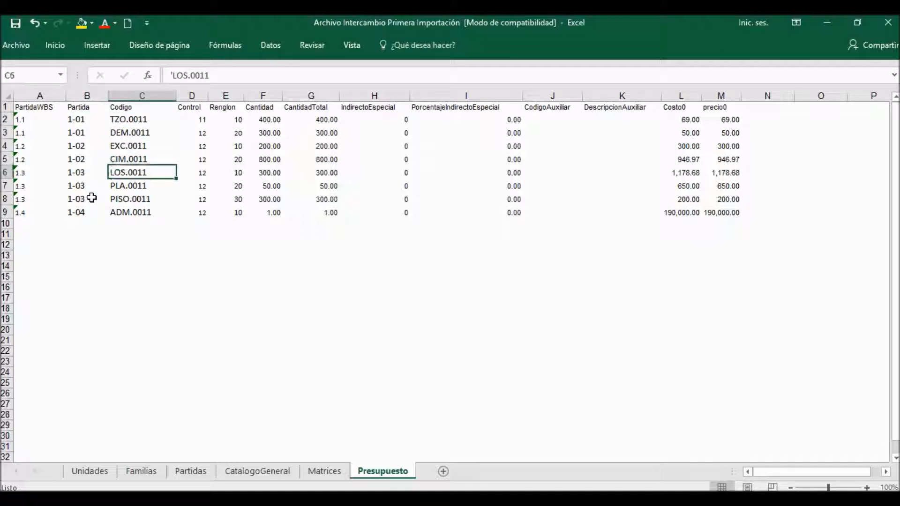
pyautogui.press('Down')
pyautogui.press('Left')
pyautogui.press('Down')
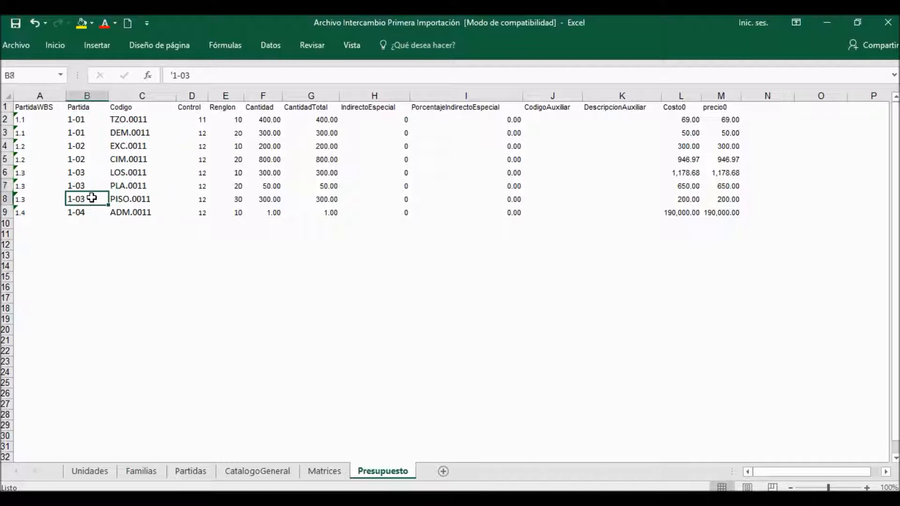
pyautogui.press('Right')
# Step: Examine the Cantidad and Costo0 columns of the budget concepts in rows 2 to 9
pyautogui.moveTo(270, 120); pyautogui.dragTo(269, 212)
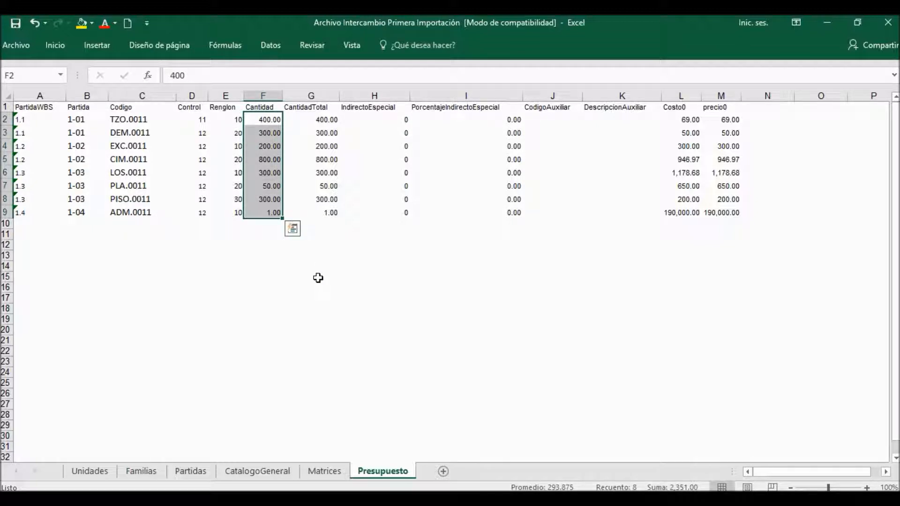
pyautogui.moveTo(690, 120); pyautogui.dragTo(687, 220)
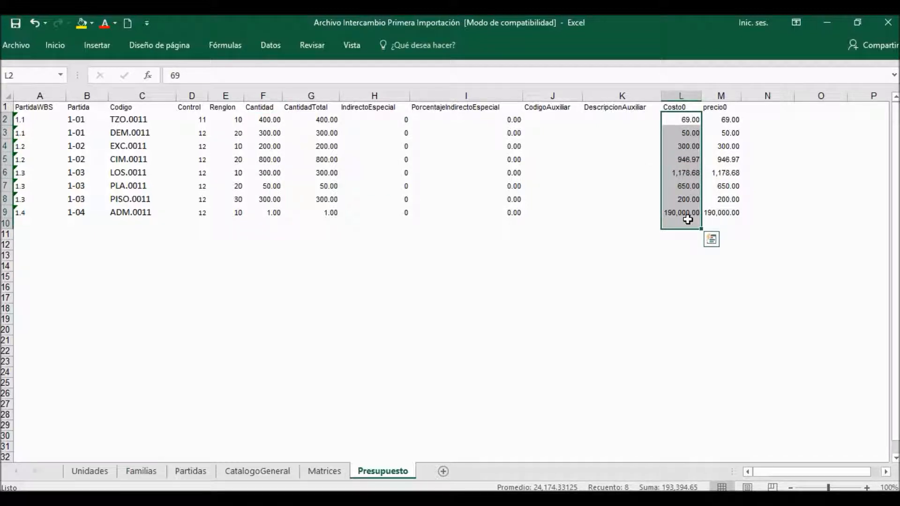
pyautogui.click(307, 145)
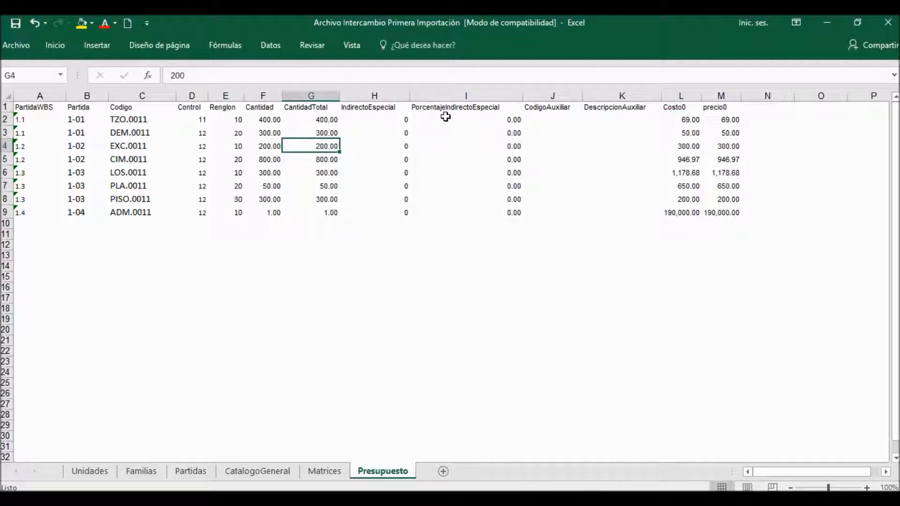
# Step: Close the Archivo Intercambio Primera Importación workbook and save its changes
pyautogui.click(888, 22)
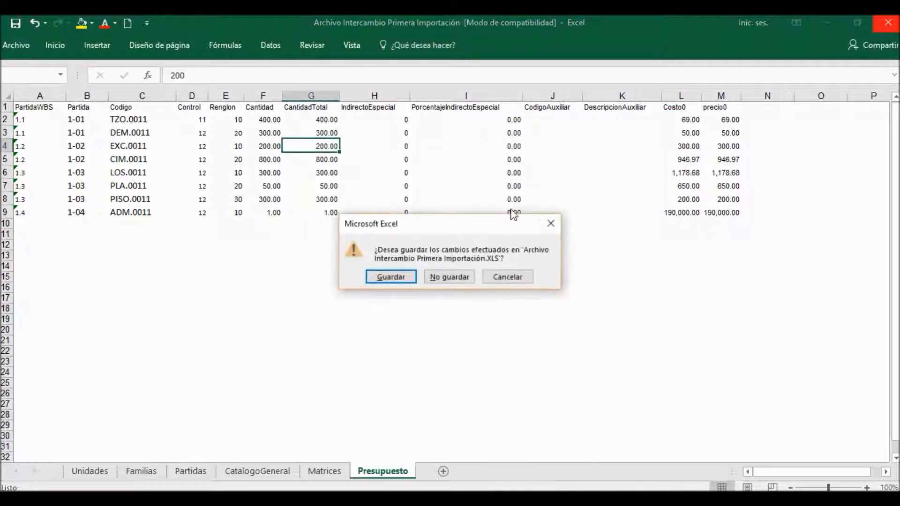
pyautogui.click(389, 277)
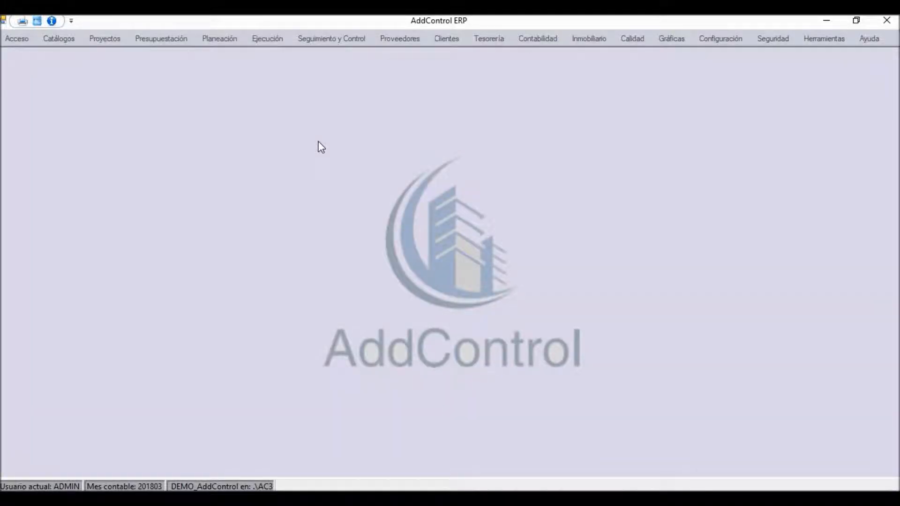
# Step: In AddControl ERP, open the Importar Presupuesto window from the budgeting functions and reposition it in the workspace
pyautogui.click(175, 40)
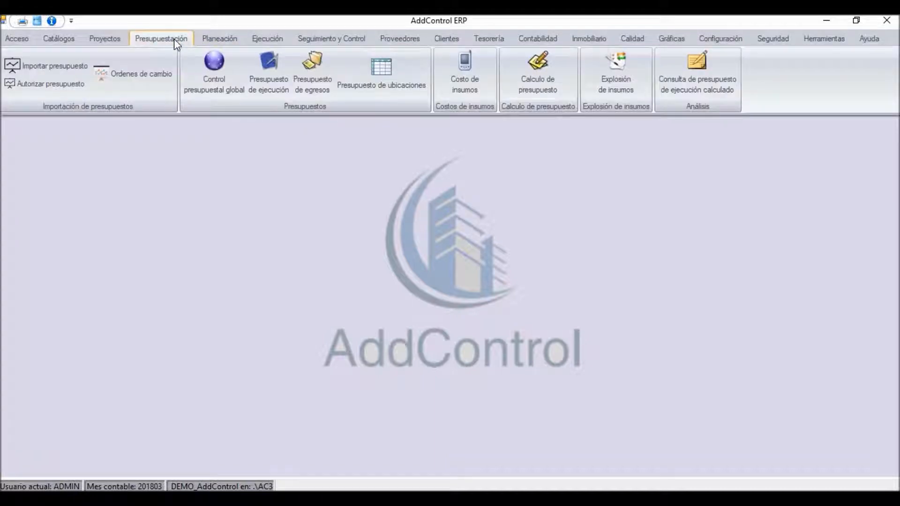
pyautogui.click(56, 66)
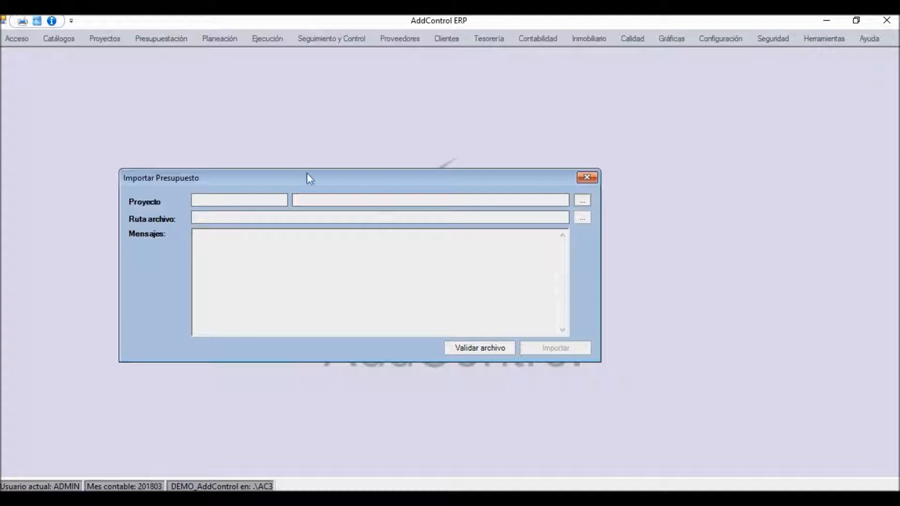
pyautogui.moveTo(308, 175); pyautogui.dragTo(359, 121)
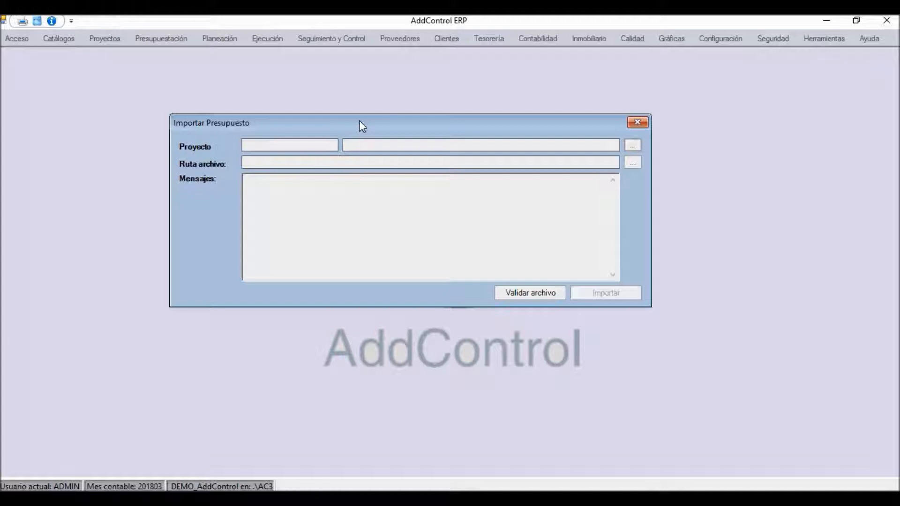
pyautogui.click(154, 40)
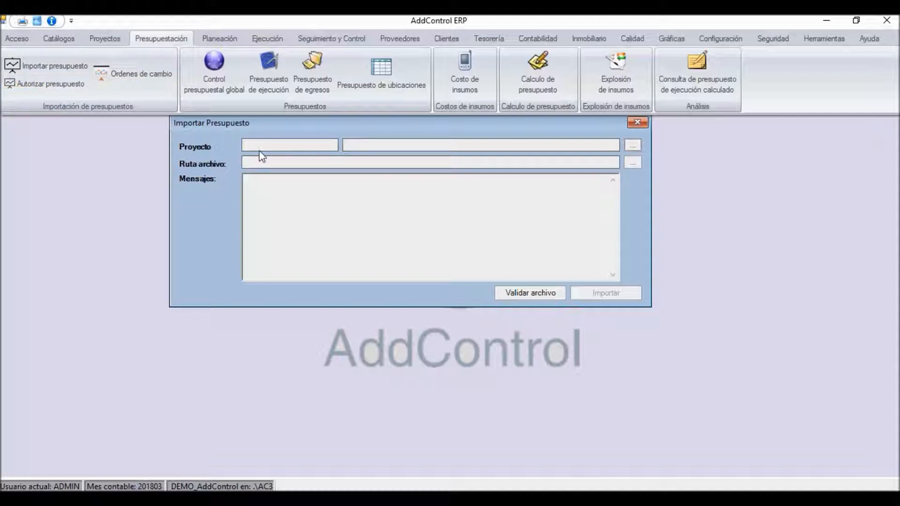
pyautogui.click(254, 128)
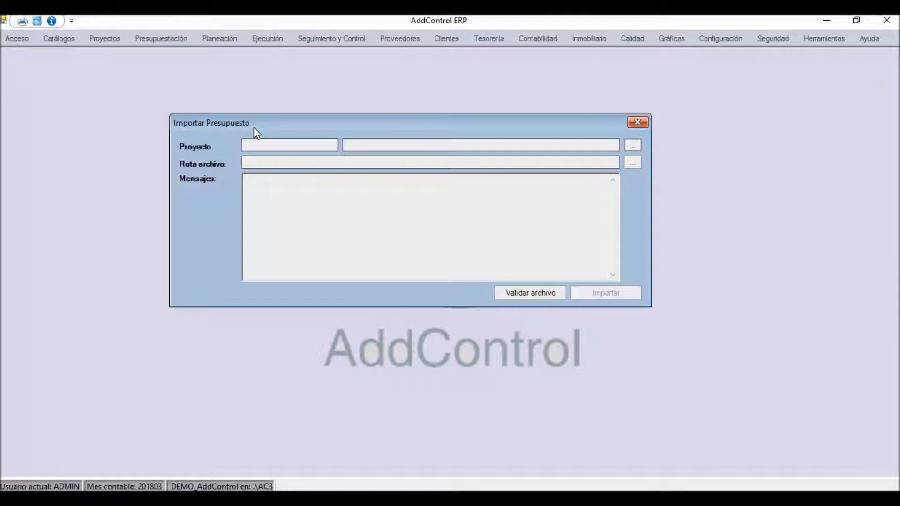
# Step: Set Proy-006 as the project for the budget import and choose the file Archivo Intercambio Primera Importación
pyautogui.click(632, 145)
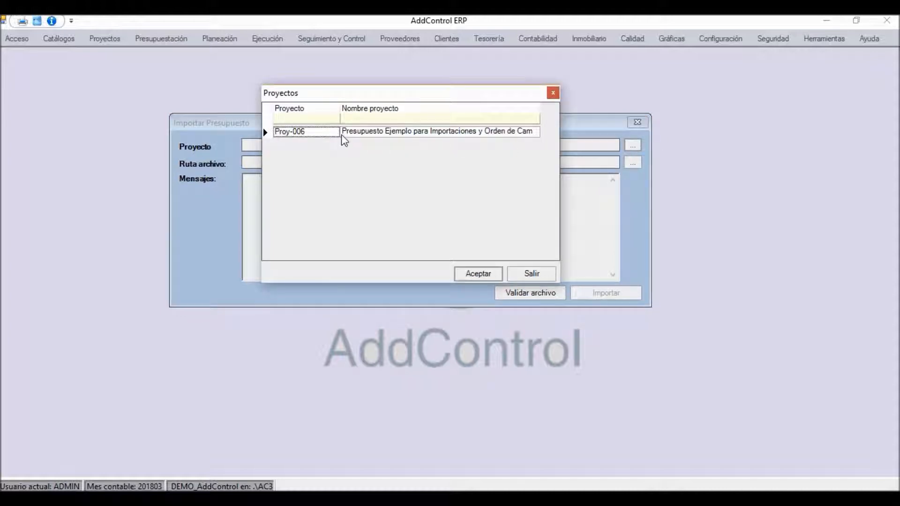
pyautogui.click(353, 136)
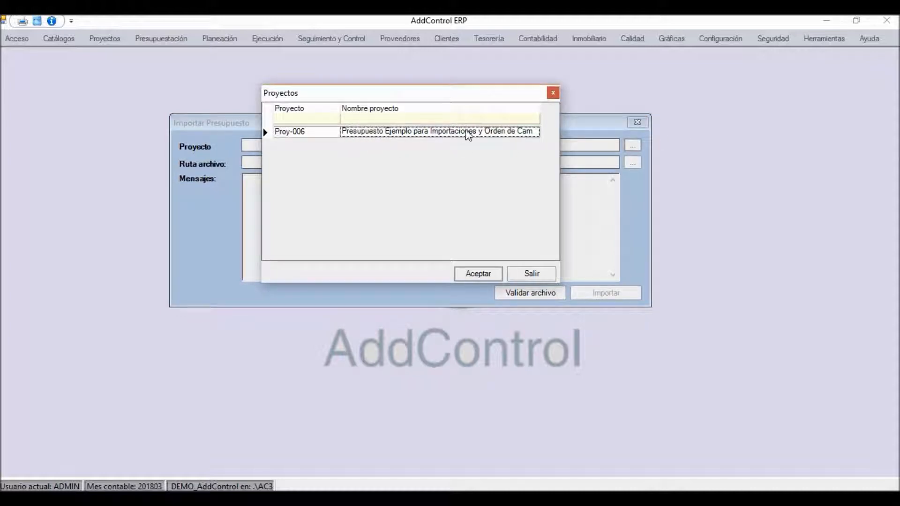
pyautogui.doubleClick(305, 132)
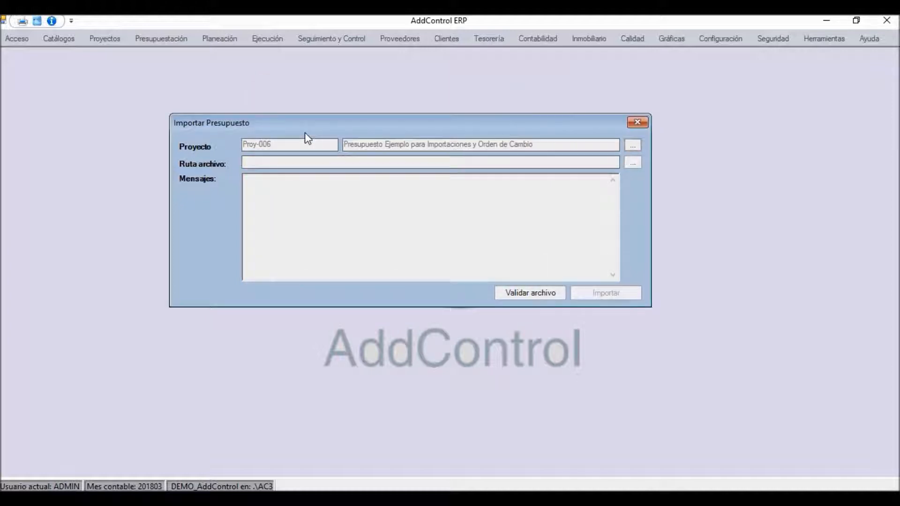
pyautogui.click(633, 161)
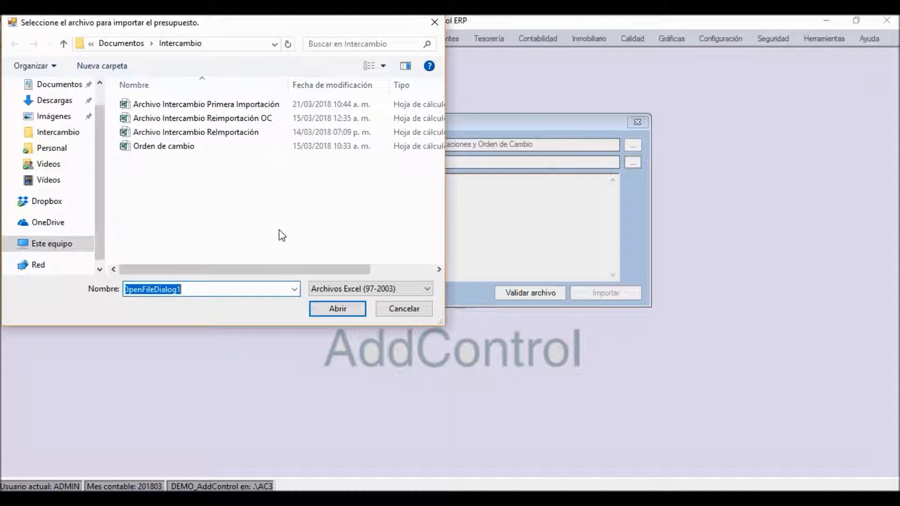
pyautogui.click(221, 107)
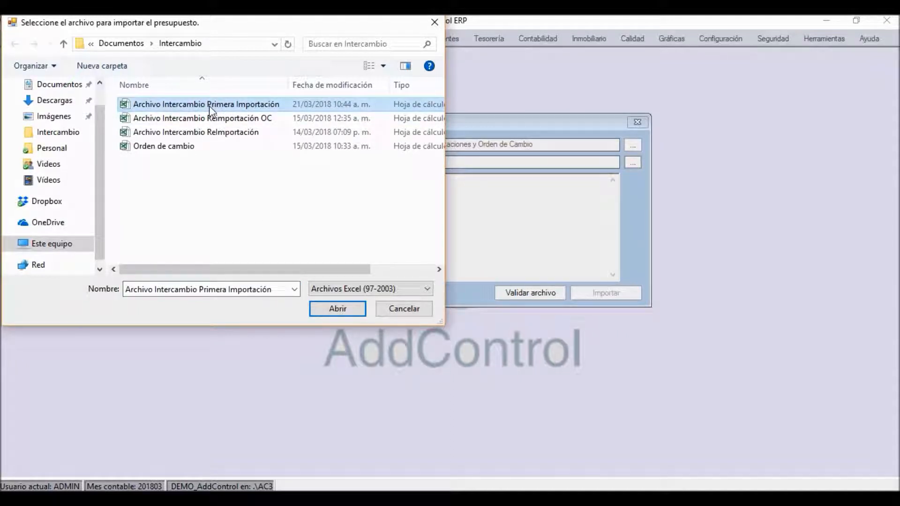
pyautogui.click(337, 310)
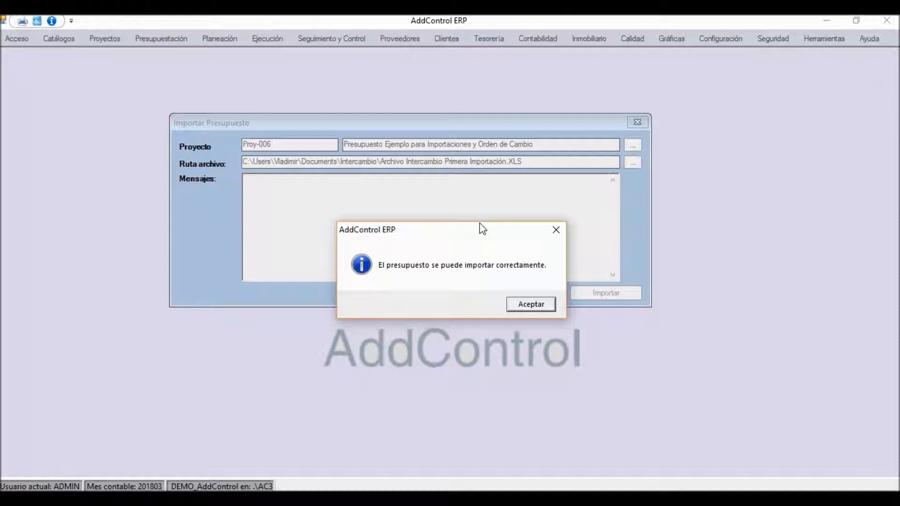
# Step: Validate the chosen exchange file and import it as the project's budget, closing the Importar Presupuesto window when done
pyautogui.click(519, 306)
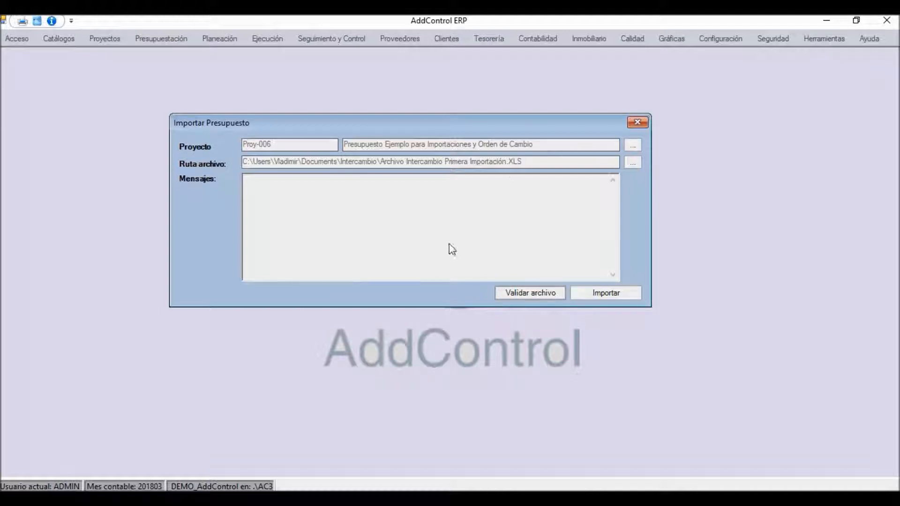
pyautogui.click(614, 298)
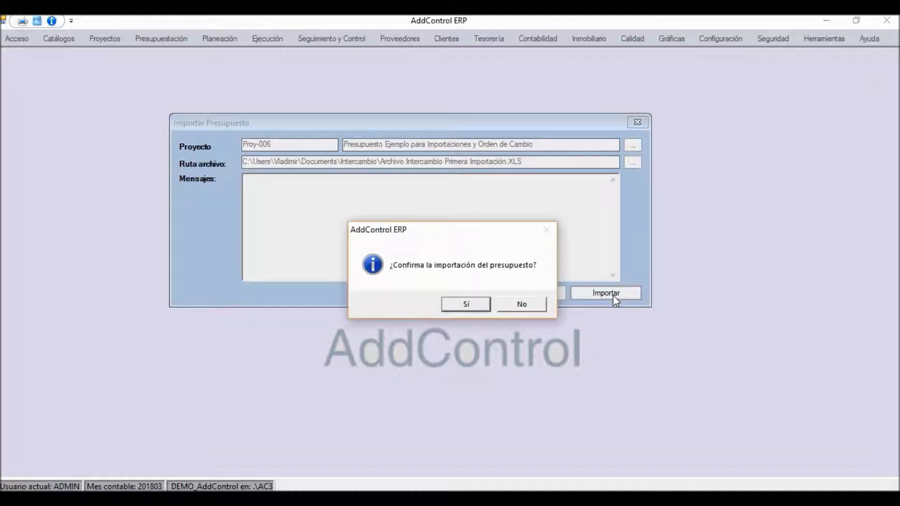
pyautogui.click(465, 304)
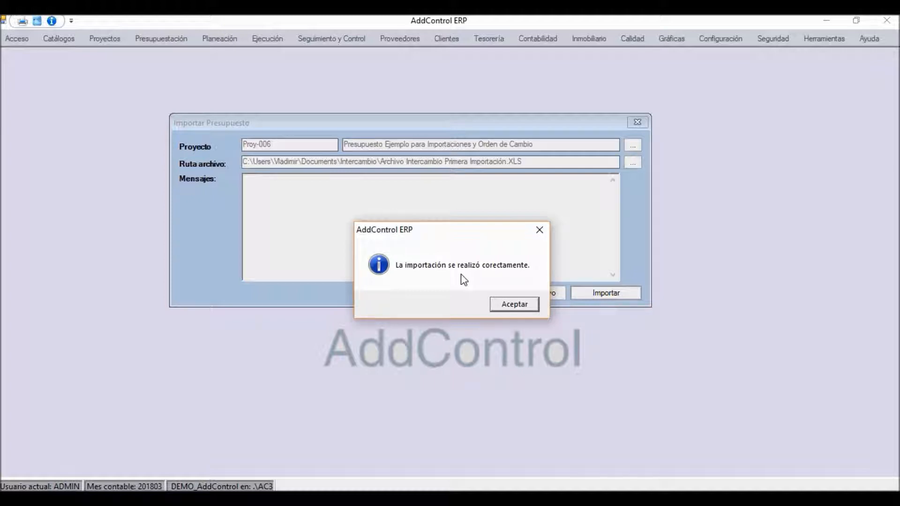
pyautogui.click(502, 302)
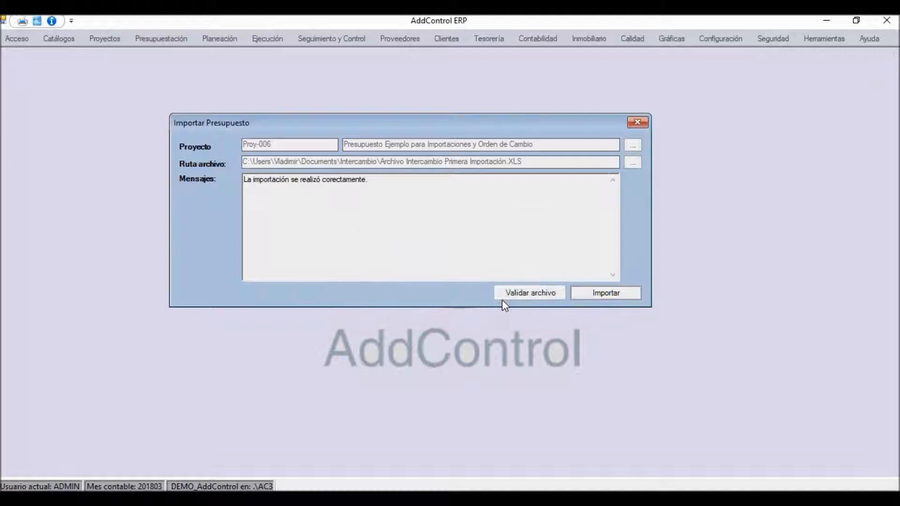
pyautogui.click(637, 123)
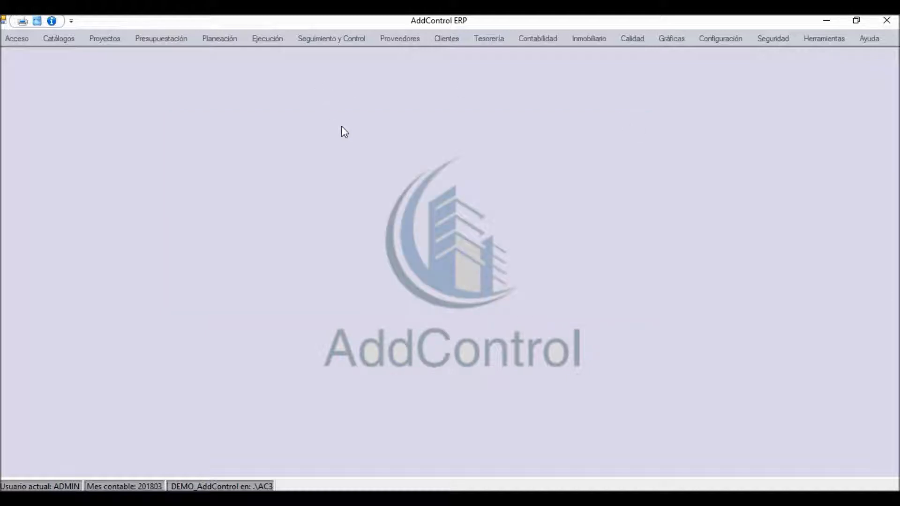
# Step: Authorize the imported budget of project Proy-006 in Autorización de Presupuestos and close that window
pyautogui.click(171, 39)
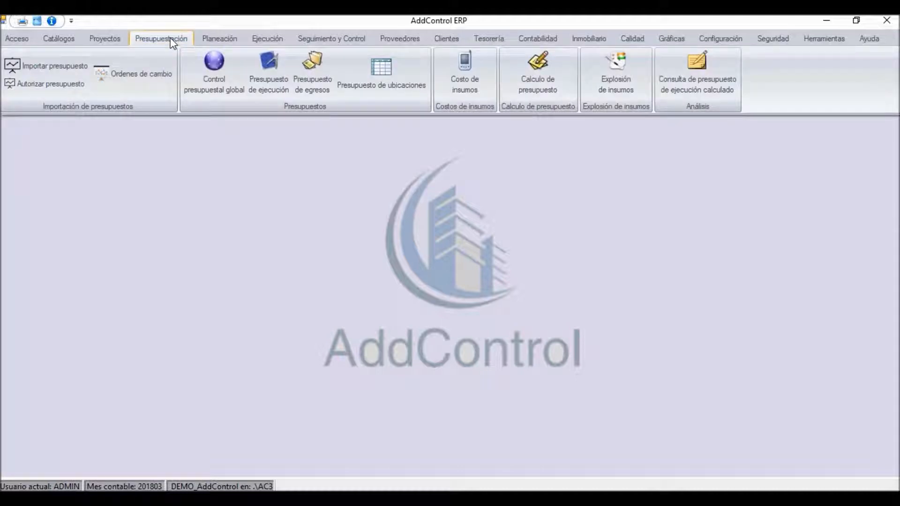
pyautogui.click(46, 84)
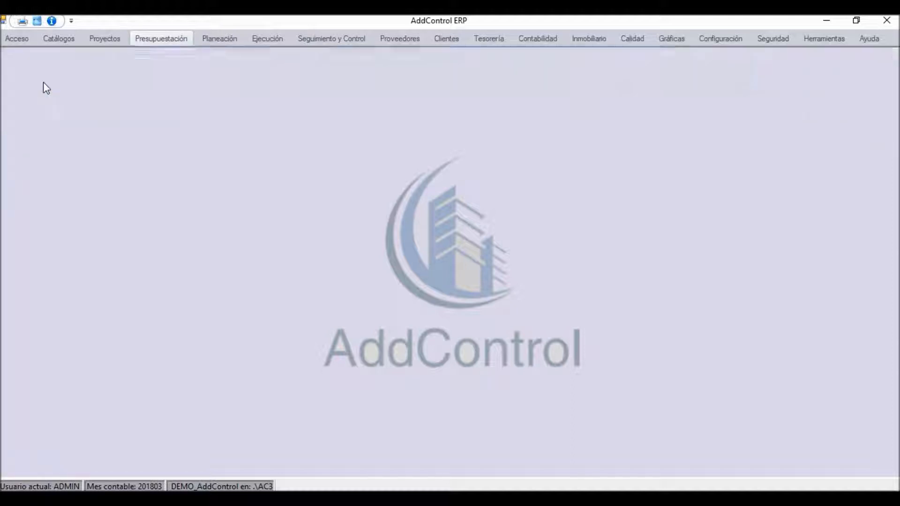
pyautogui.click(244, 154)
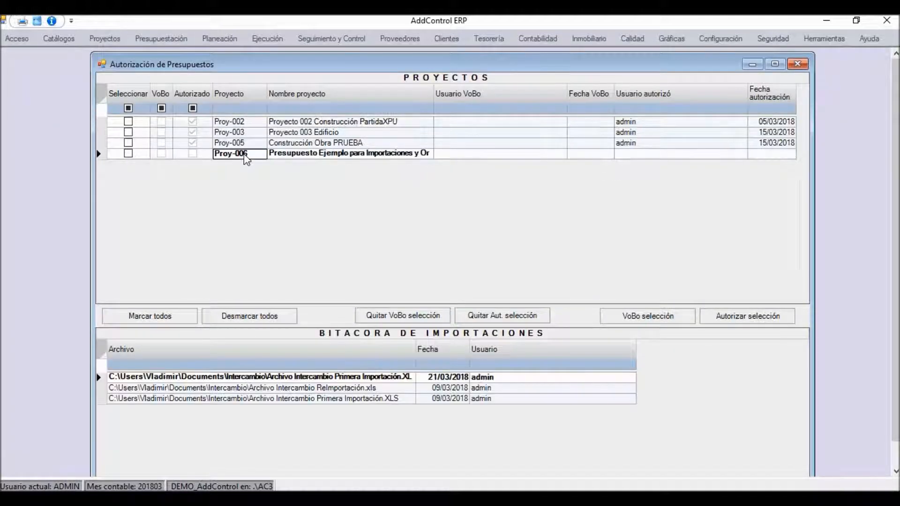
pyautogui.click(128, 154)
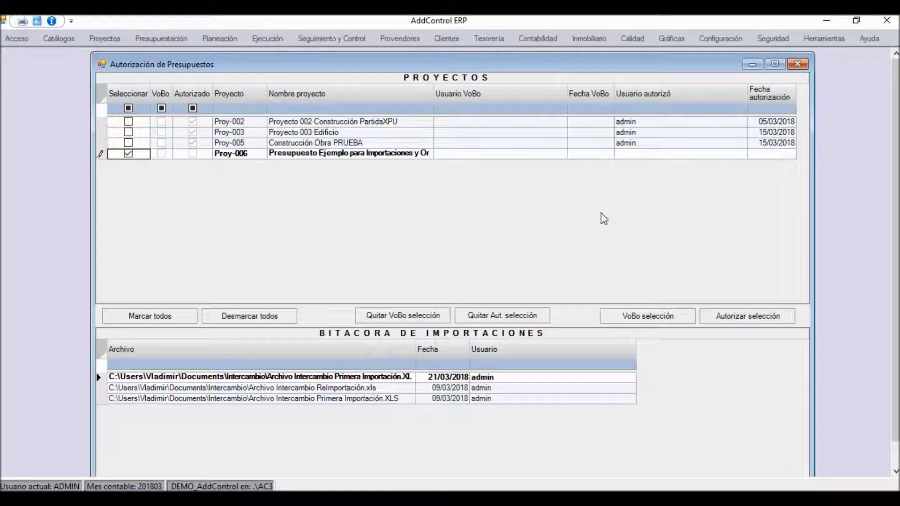
pyautogui.click(737, 322)
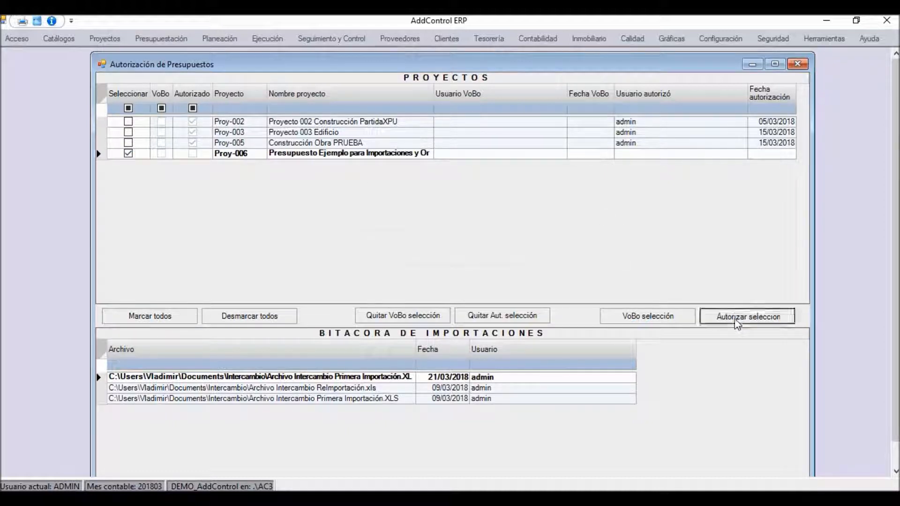
pyautogui.click(460, 305)
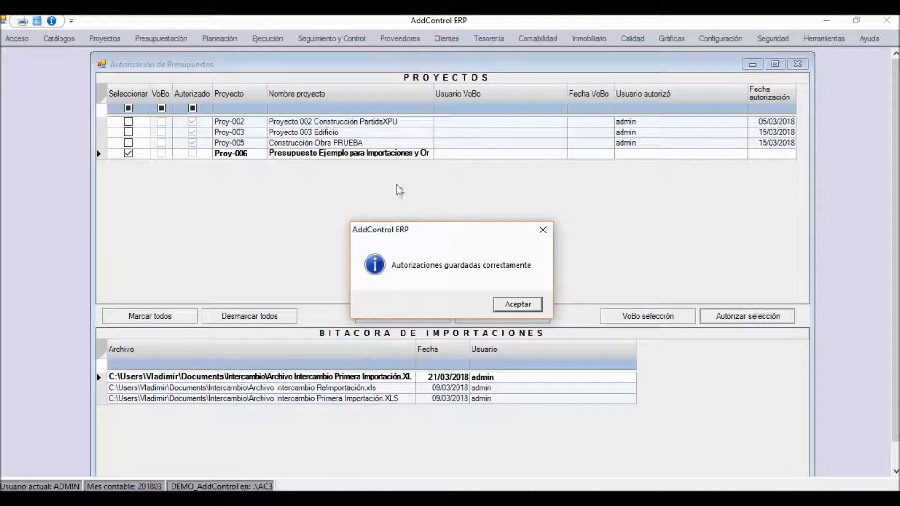
pyautogui.moveTo(478, 232); pyautogui.dragTo(420, 194)
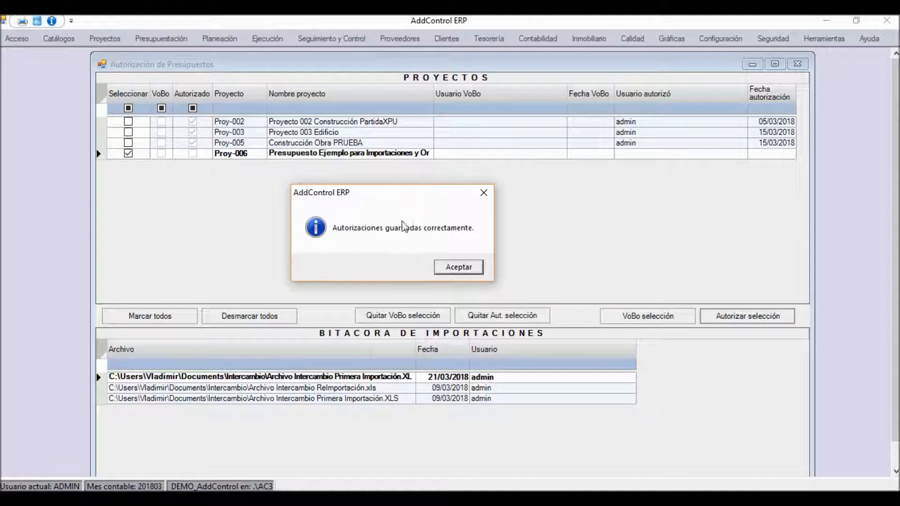
pyautogui.click(461, 268)
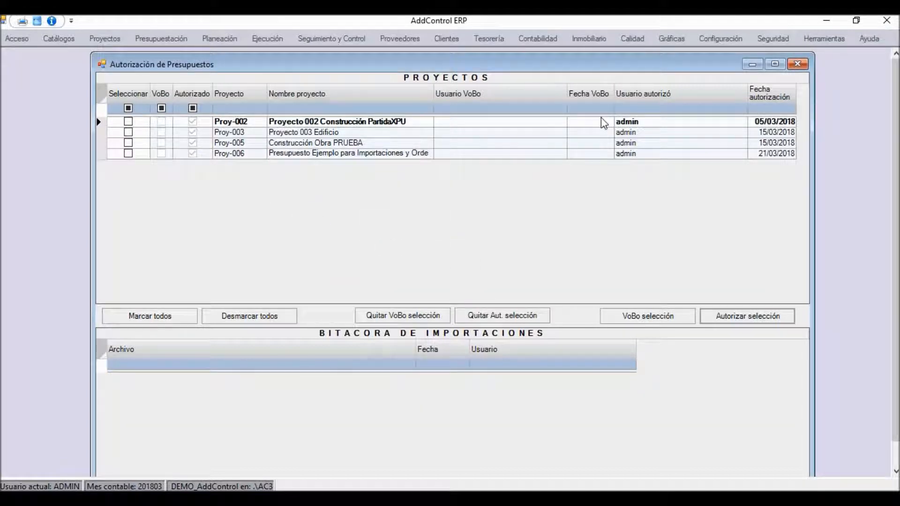
pyautogui.click(797, 64)
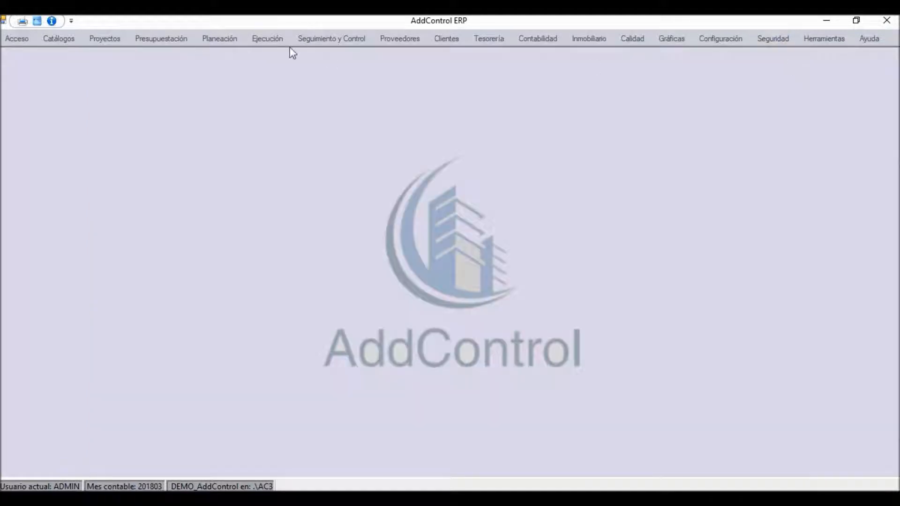
# Step: Calculate the budget of project Proy-006 in Cálculo de Presupuesto and close that window
pyautogui.click(177, 40)
pyautogui.click(538, 70)
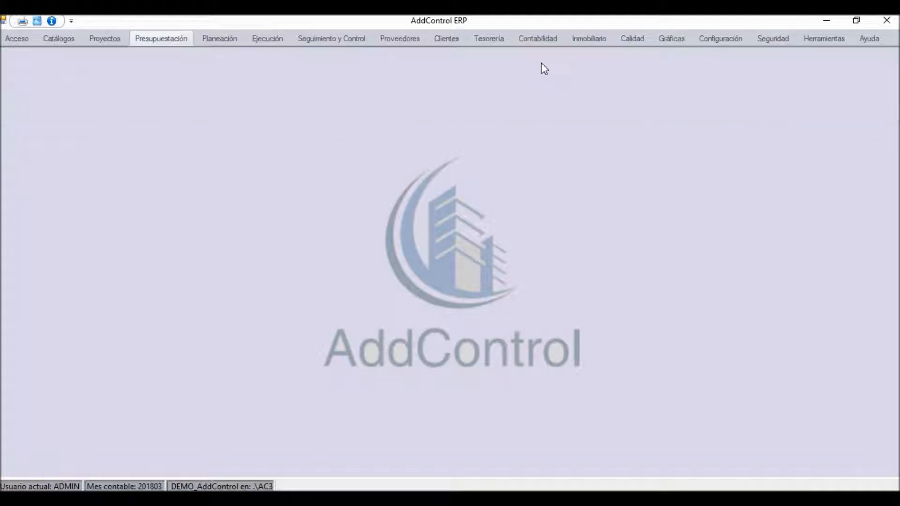
pyautogui.doubleClick(408, 92)
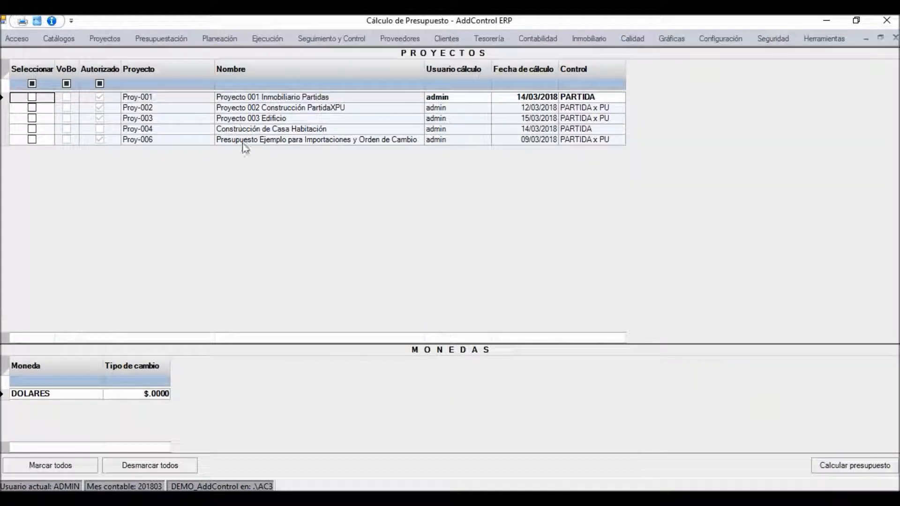
pyautogui.click(180, 132)
pyautogui.click(181, 140)
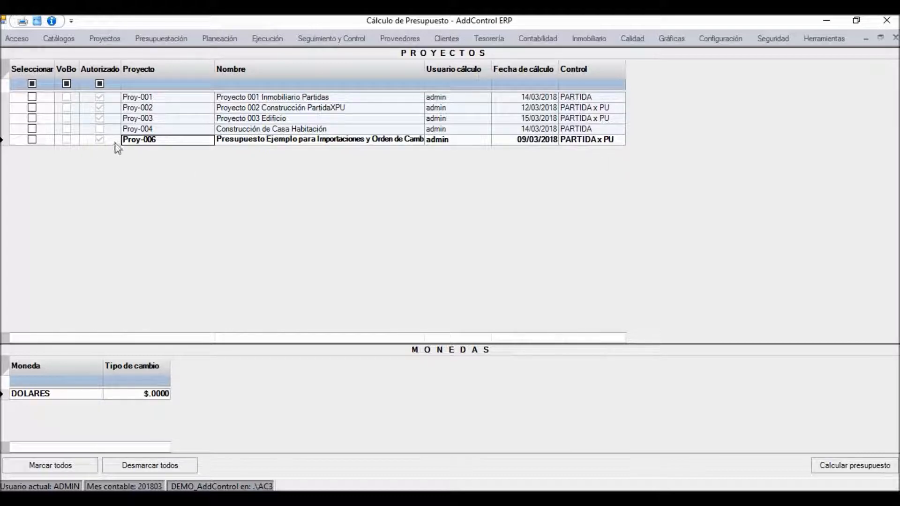
pyautogui.click(32, 139)
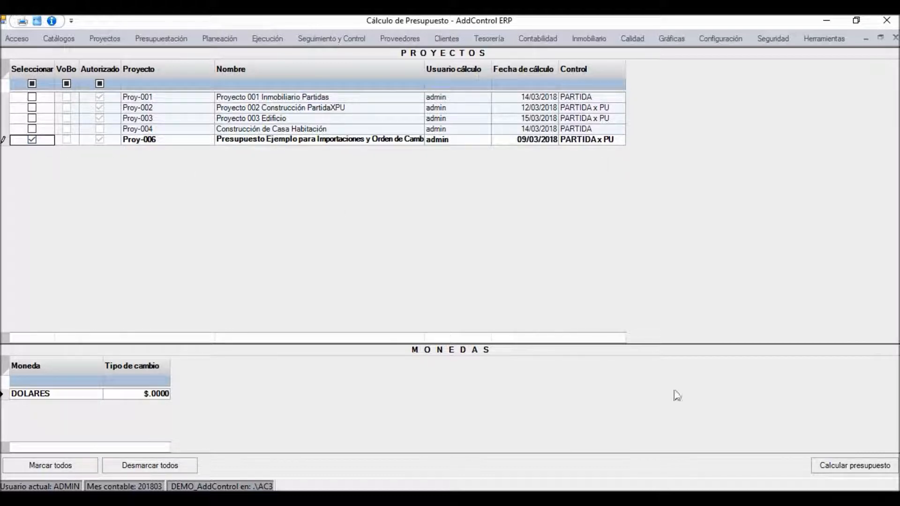
pyautogui.click(824, 466)
pyautogui.click(463, 304)
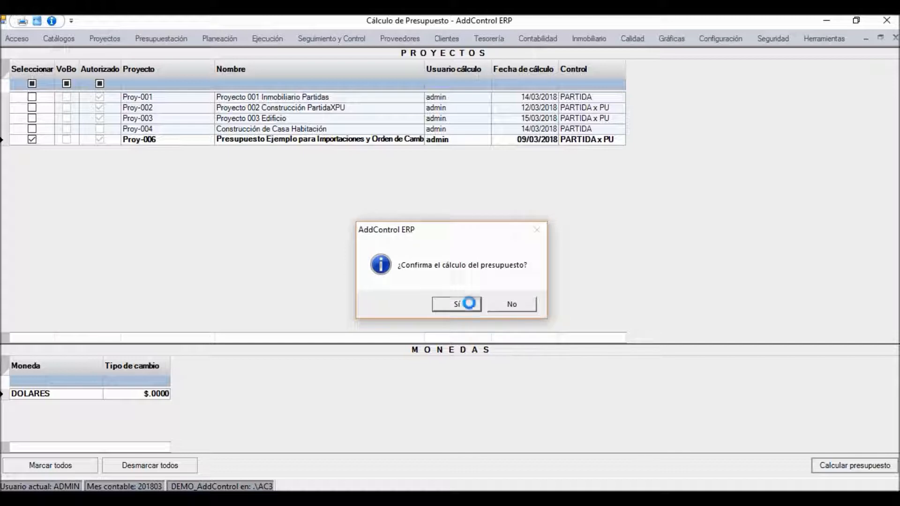
pyautogui.click(489, 305)
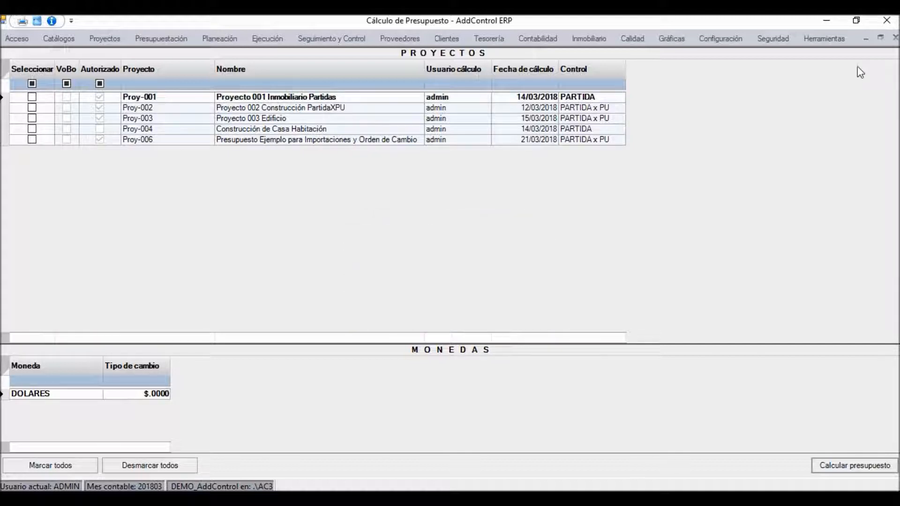
pyautogui.click(895, 38)
# Step: Open the Presupuesto de Egresos for project Proy-006 and maximize its window
pyautogui.click(165, 40)
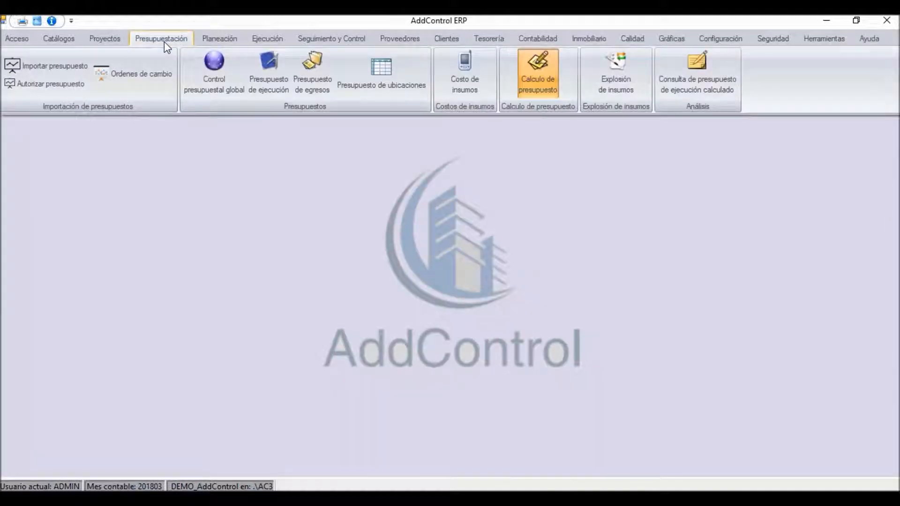
pyautogui.click(312, 72)
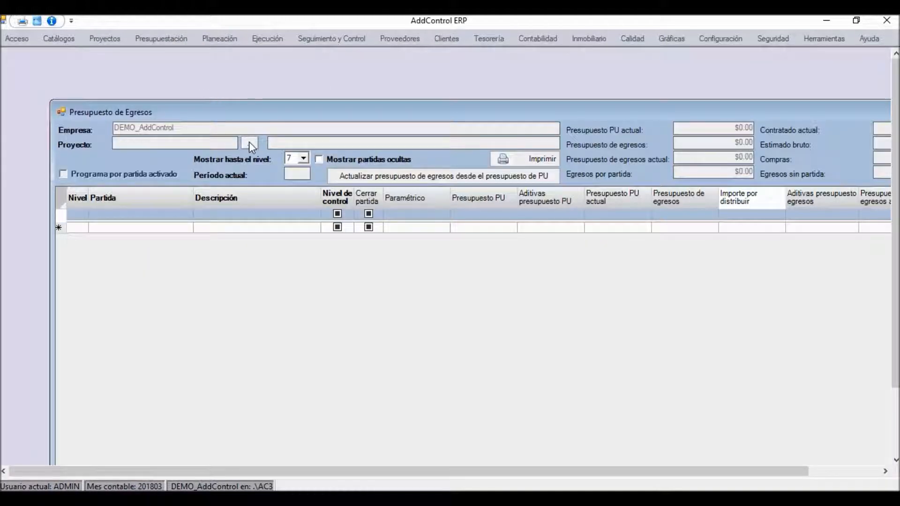
pyautogui.click(250, 142)
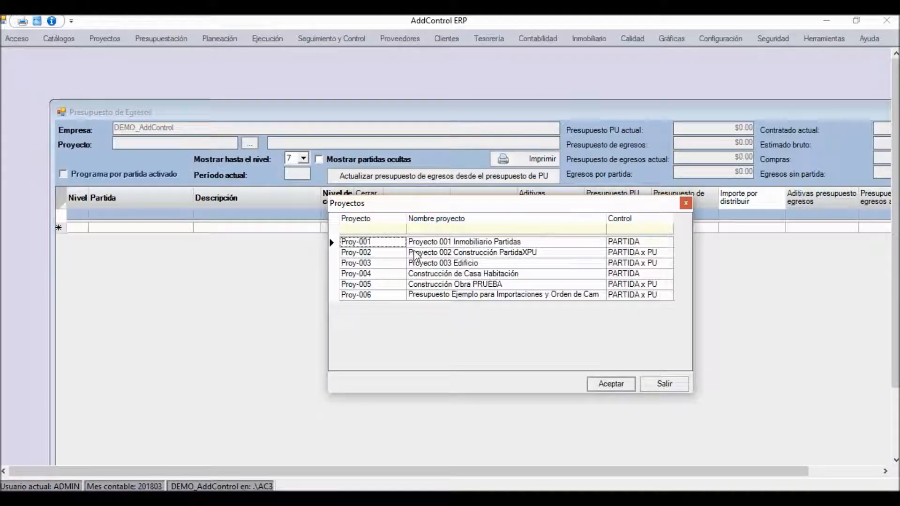
pyautogui.doubleClick(377, 294)
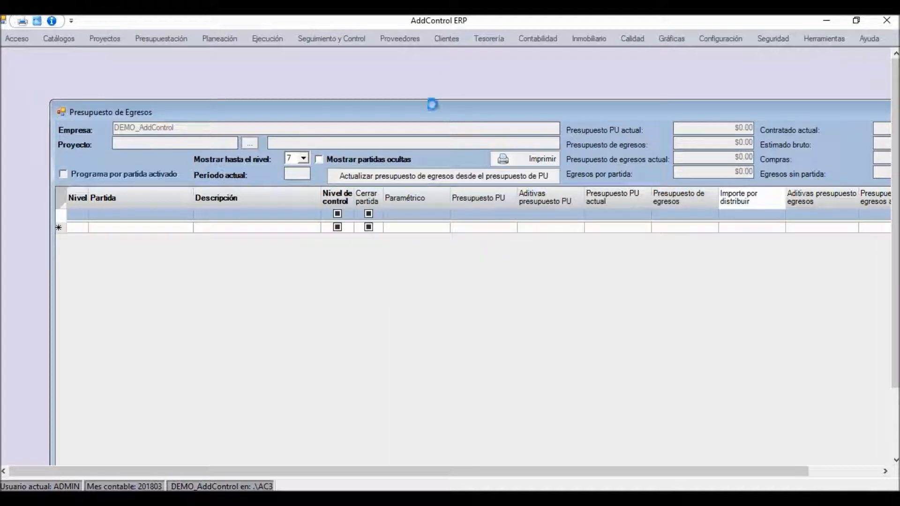
pyautogui.doubleClick(410, 113)
# Step: Examine the descriptions of partidas 1-01 to 1-04 in the expense budget
pyautogui.click(183, 165)
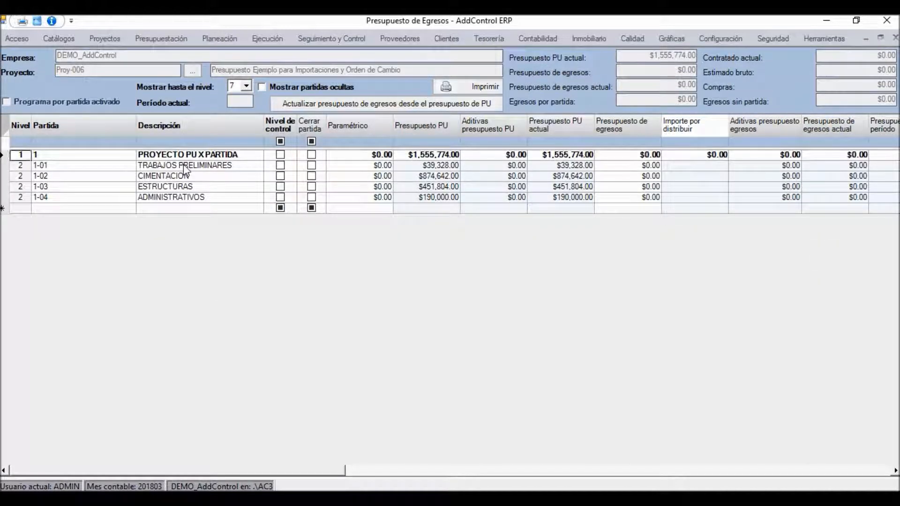
pyautogui.press('Down')
pyautogui.press('Down')
pyautogui.press('Down')
pyautogui.press('Down')
pyautogui.press('Right')
pyautogui.press('Right')
pyautogui.press('Right')
pyautogui.press('Right')
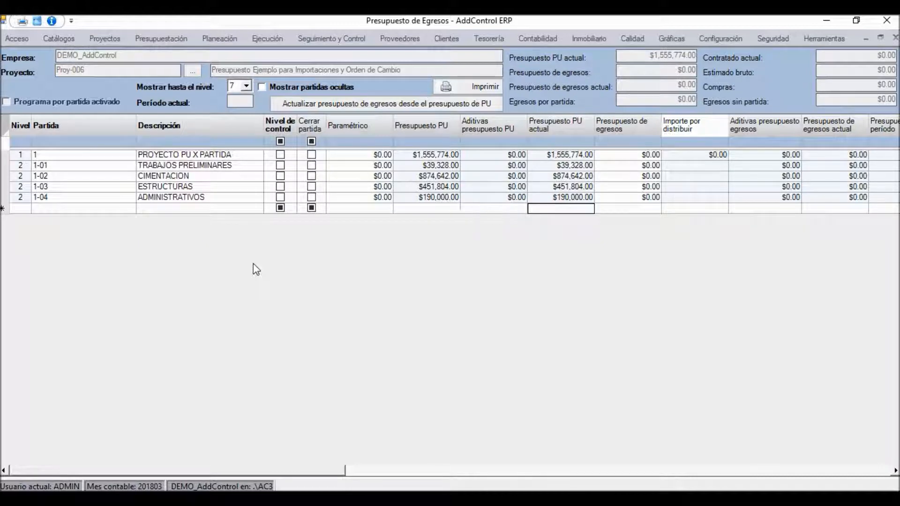
# Step: Examine the Presupuesto PU amounts of partidas 1-01 to 1-04 and close the expense budget
pyautogui.click(439, 166)
pyautogui.press('Down')
pyautogui.press('Down')
pyautogui.press('Down')
pyautogui.press('Down')
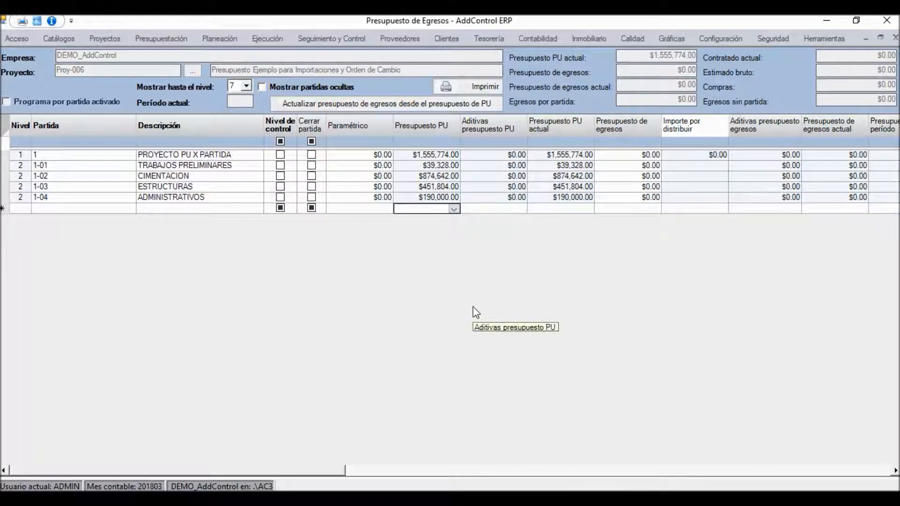
pyautogui.press('Right')
pyautogui.press('Right')
pyautogui.press('Right')
pyautogui.press('Right')
pyautogui.press('Right')
pyautogui.press('Right')
pyautogui.press('Right')
pyautogui.press('Right')
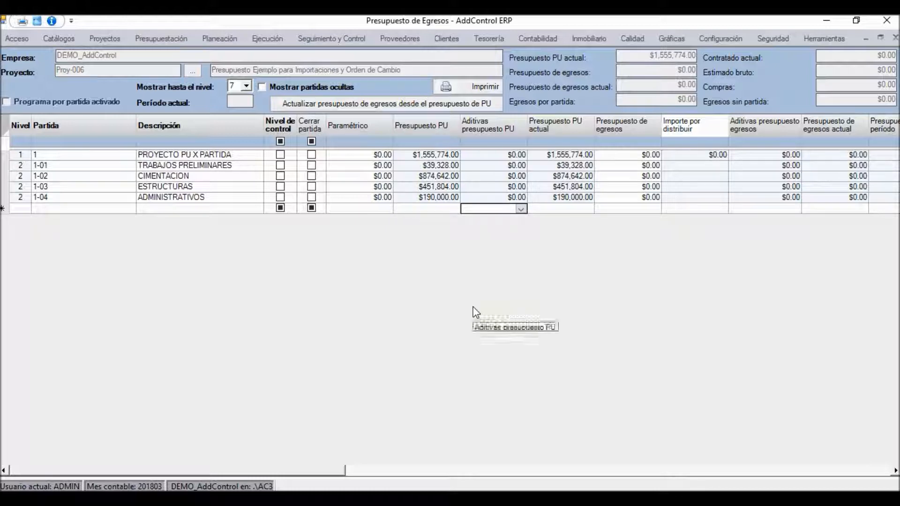
pyautogui.click(894, 37)
# Step: Open the Presupuesto de Ejecución for project Proy-006
pyautogui.click(162, 41)
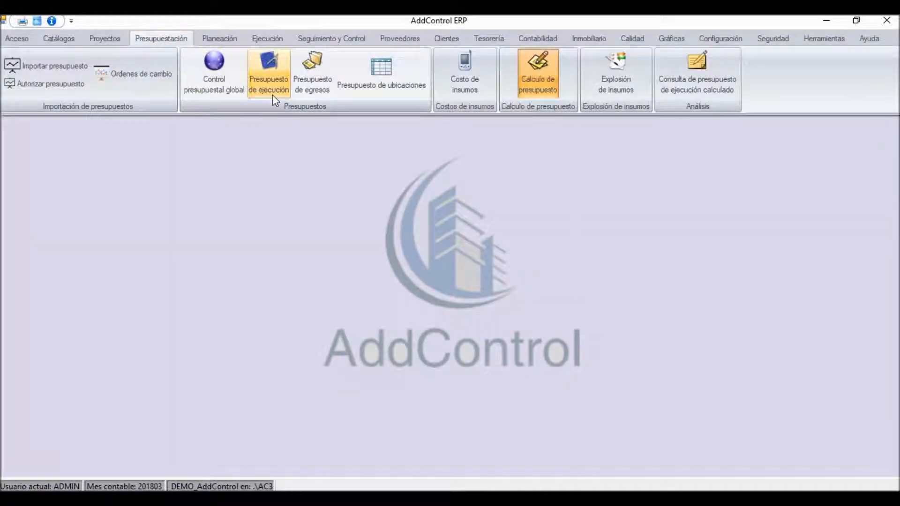
pyautogui.click(269, 73)
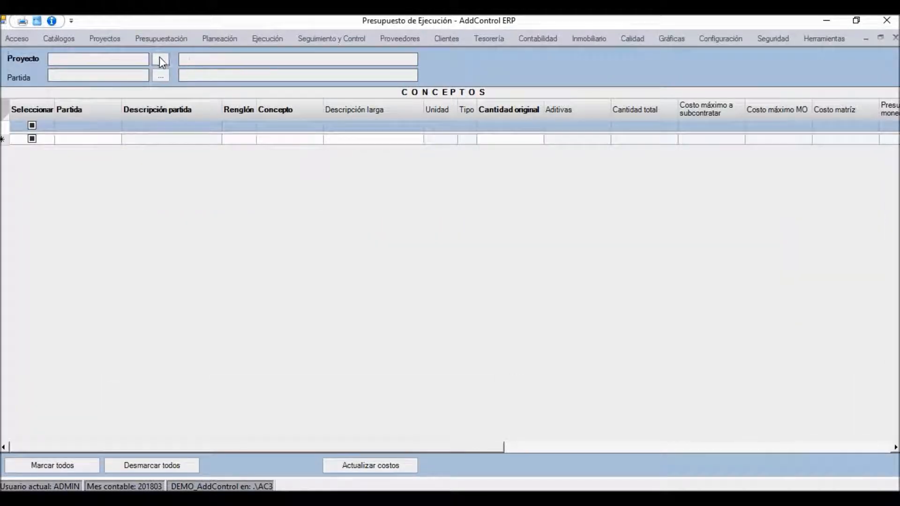
pyautogui.click(161, 59)
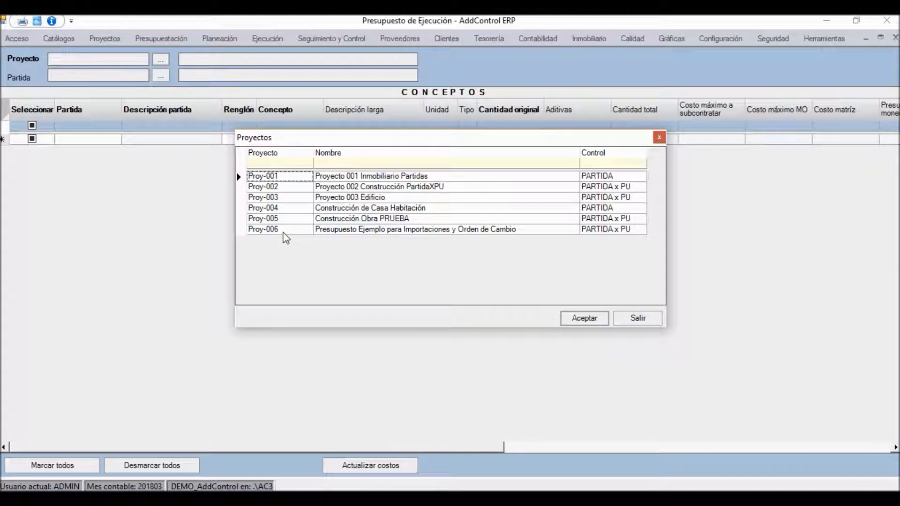
pyautogui.click(279, 230)
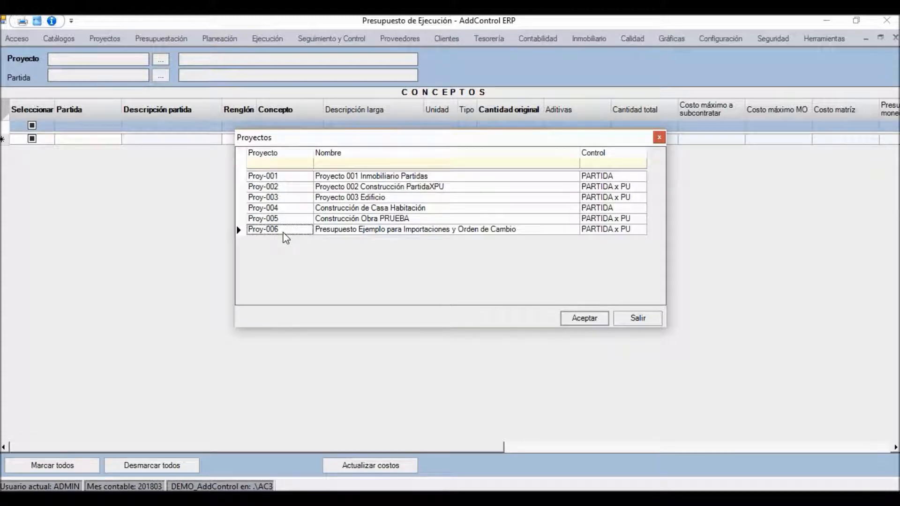
pyautogui.doubleClick(283, 232)
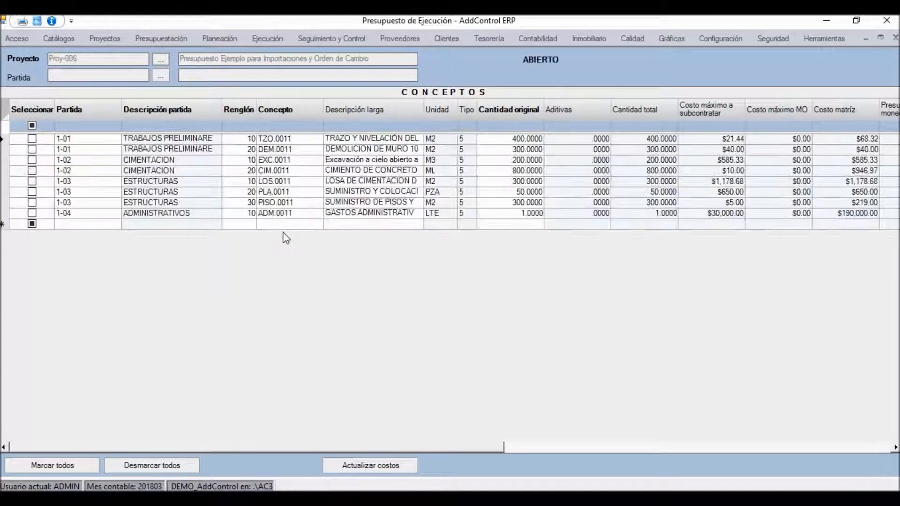
# Step: Examine the concept descriptions, original quantities and the cost and budget columns of the execution budget
pyautogui.click(364, 140)
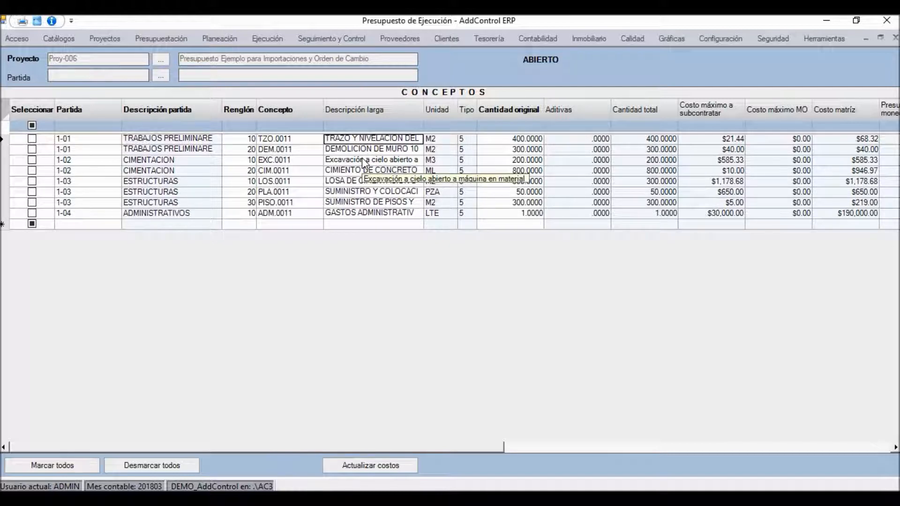
pyautogui.click(524, 139)
pyautogui.press('Down')
pyautogui.press('Down')
pyautogui.press('Down')
pyautogui.press('Down')
pyautogui.press('Down')
pyautogui.press('Down')
pyautogui.press('Down')
pyautogui.press('Down')
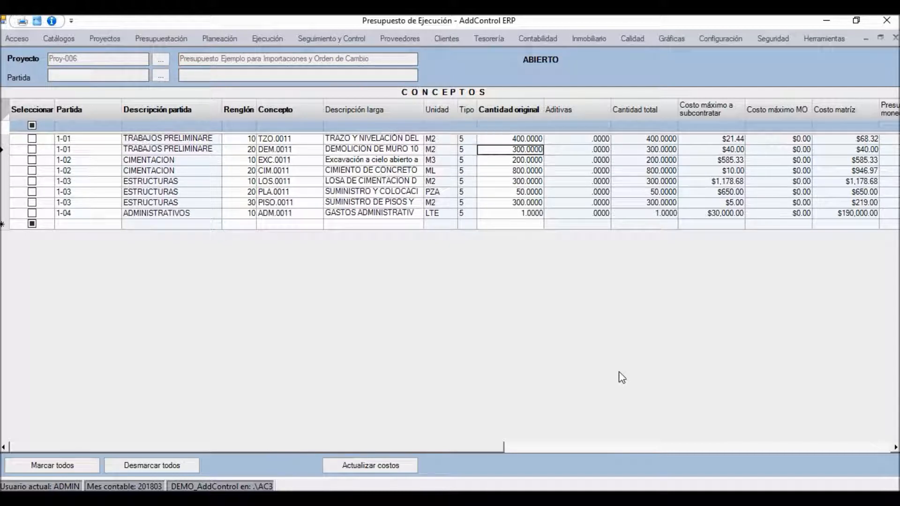
pyautogui.press('Right')
pyautogui.press('Right')
pyautogui.press('Right')
pyautogui.press('Right')
pyautogui.press('Right')
pyautogui.press('Right')
pyautogui.press('Right')
pyautogui.press('Right')
pyautogui.press('Right')
pyautogui.press('Right')
pyautogui.press('Right')
pyautogui.press('Right')
pyautogui.press('Right')
pyautogui.press('Right')
pyautogui.press('Right')
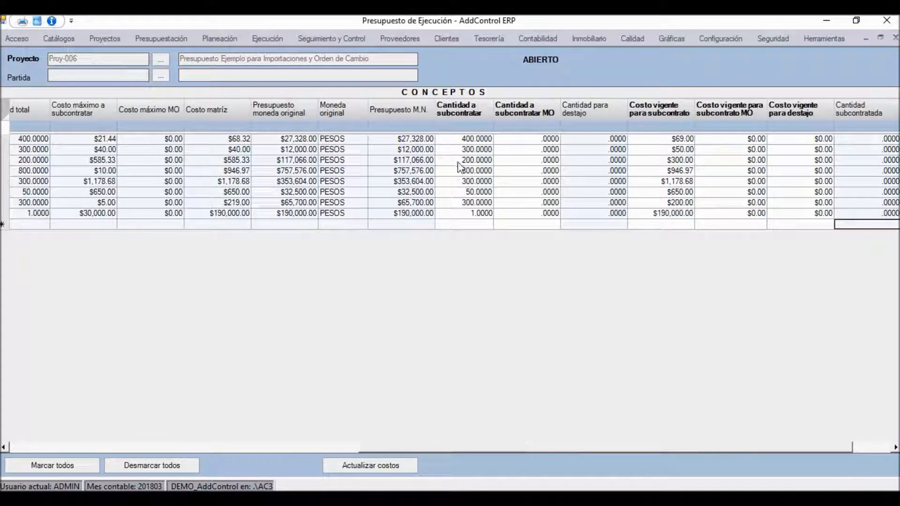
# Step: Try to set the Cantidad a subcontratar of concept TZO.0011 to 0
pyautogui.click(475, 137)
pyautogui.press('Down')
pyautogui.press('Down')
pyautogui.press('Down')
pyautogui.press('Down')
pyautogui.press('Down')
pyautogui.press('Down')
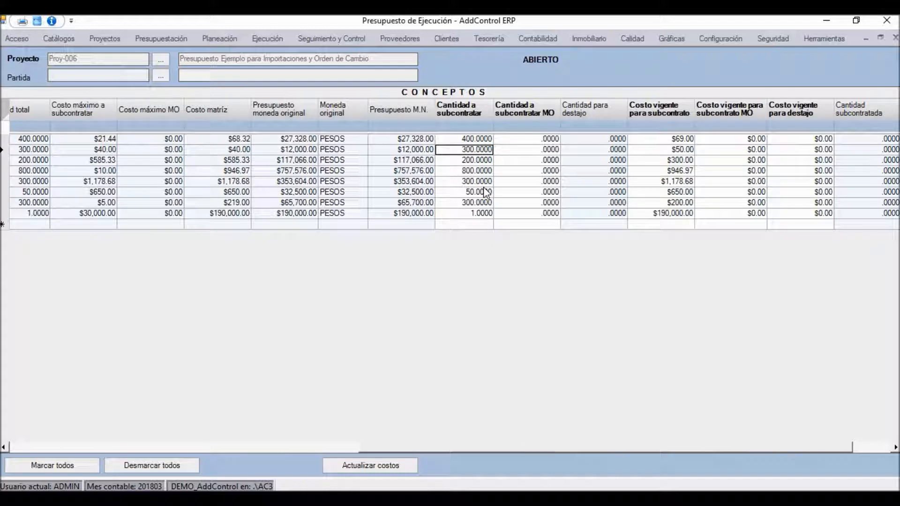
pyautogui.press('Up')
pyautogui.press('Up')
pyautogui.press('Up')
pyautogui.press('Up')
pyautogui.press('Up')
pyautogui.press('Up')
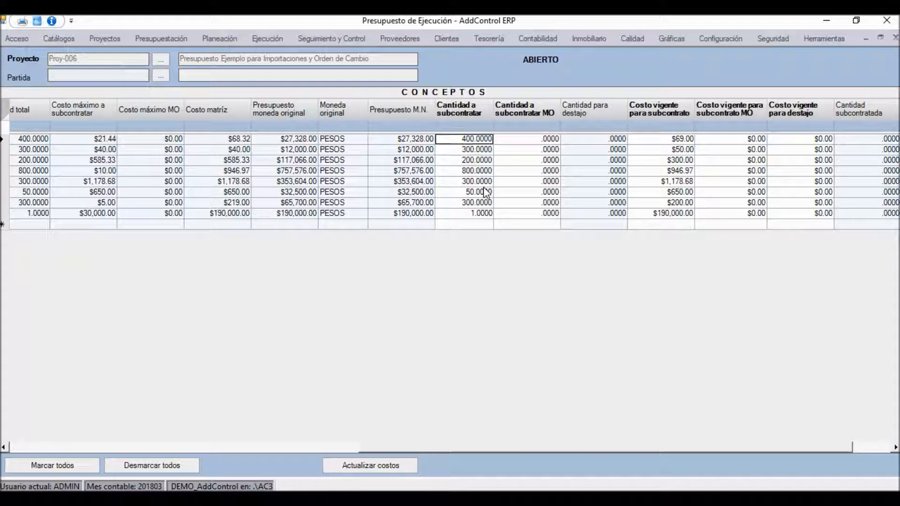
pyautogui.write('0')
pyautogui.press('Return')
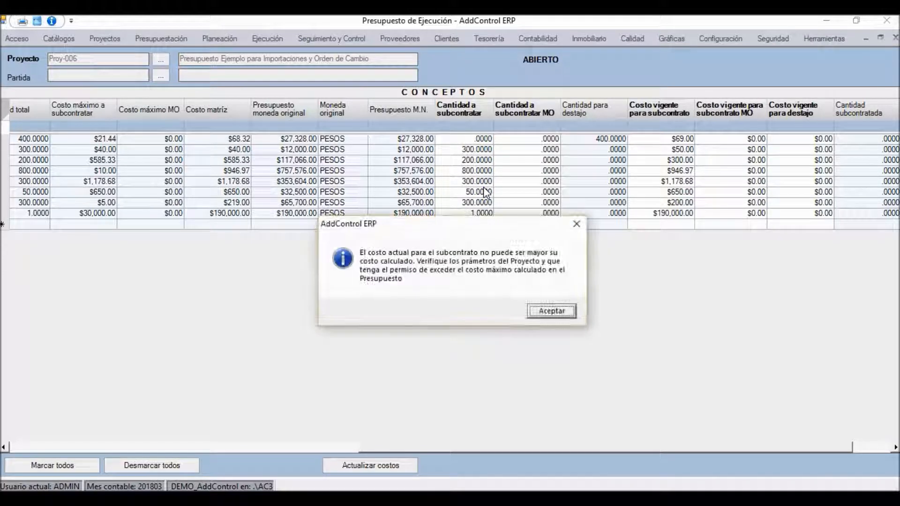
pyautogui.press('Return')
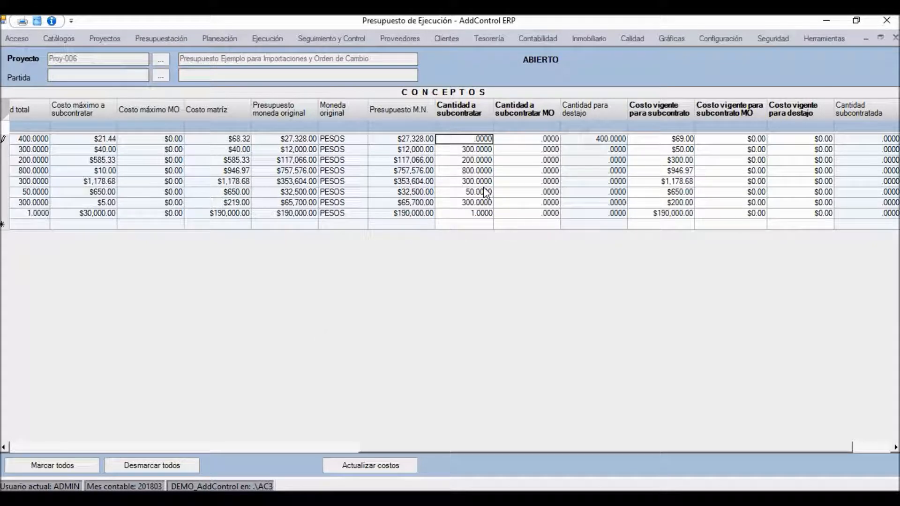
pyautogui.press('Escape')
# Step: Set the Cantidad a subcontratar to 0 for concepts TZO.0011, DEM.0011, EXC.0011, CIM.0011 and LOS.0011
pyautogui.click(482, 136)
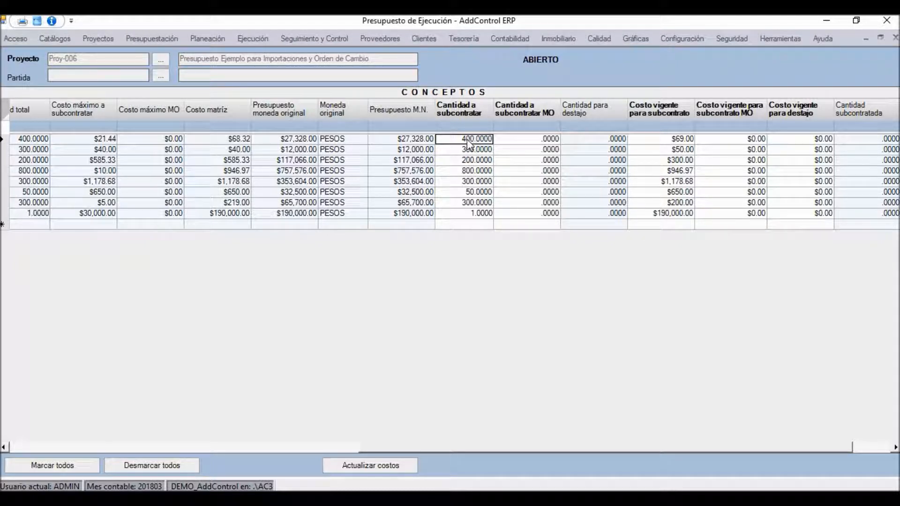
pyautogui.write('0')
pyautogui.press('Down')
pyautogui.write('0')
pyautogui.press('Down')
pyautogui.write('0')
pyautogui.press('Down')
pyautogui.write('0')
pyautogui.press('Down')
# Step: Set the Cantidad a subcontratar to 0 for concepts PISO.0011 and ADM.0011
pyautogui.write('0')
pyautogui.press('Down')
pyautogui.press('Down')
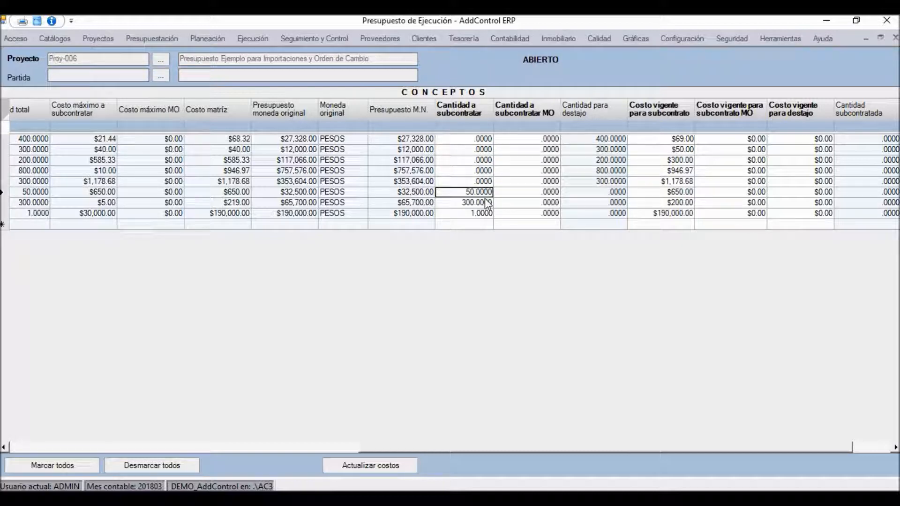
pyautogui.write('0')
pyautogui.press('Down')
pyautogui.write('0')
pyautogui.press('Up')
pyautogui.press('Up')
pyautogui.press('Up')
pyautogui.press('Down')
pyautogui.press('Right')
pyautogui.press('Right')
pyautogui.press('Left')
pyautogui.press('Left')
pyautogui.press('Left')
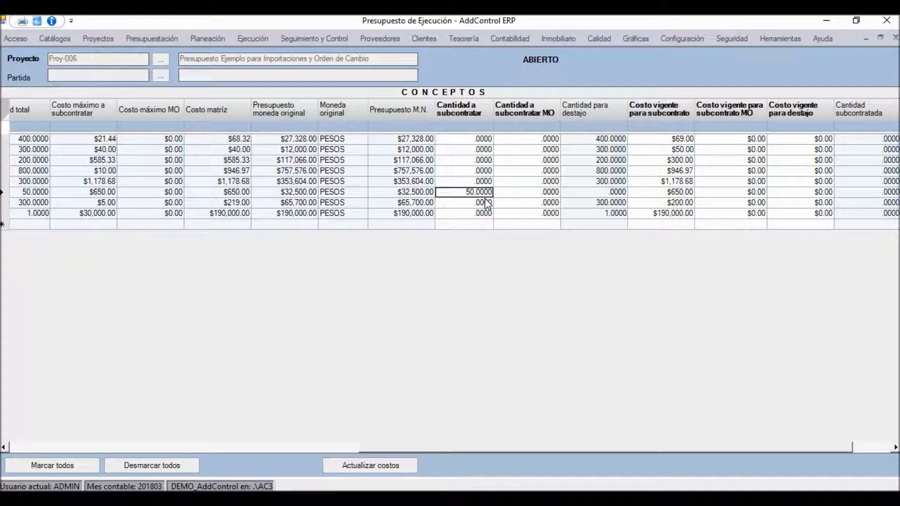
# Step: Examine the insumo breakdowns of concepts PLA.0011 and TZO.0011, closing each one
pyautogui.doubleClick(408, 192)
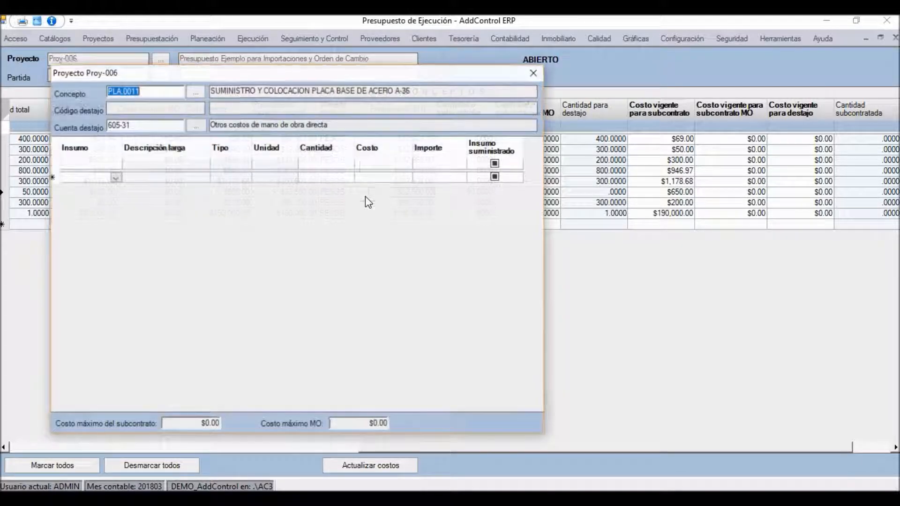
pyautogui.click(533, 72)
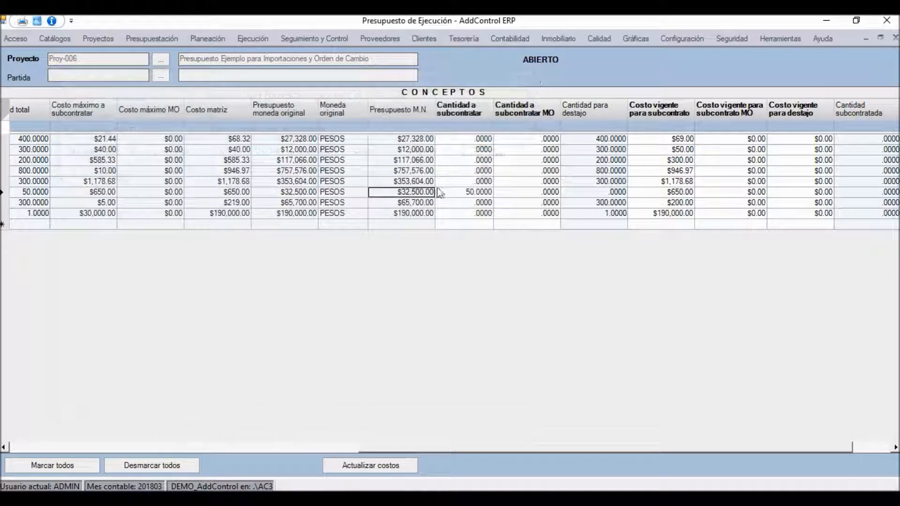
pyautogui.press('Up')
pyautogui.press('Up')
pyautogui.press('Up')
pyautogui.press('Up')
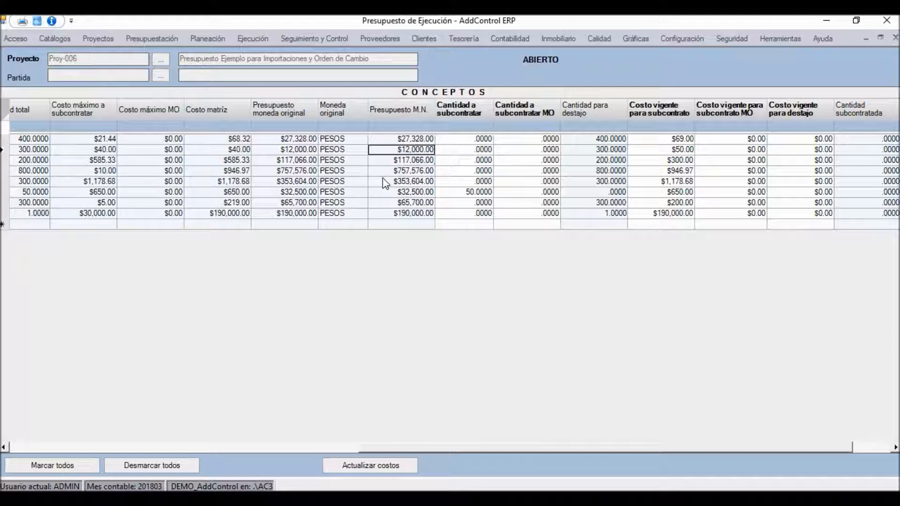
pyautogui.press('Left')
pyautogui.press('Left')
pyautogui.press('Left')
pyautogui.press('Left')
pyautogui.press('Left')
pyautogui.press('Left')
pyautogui.press('Left')
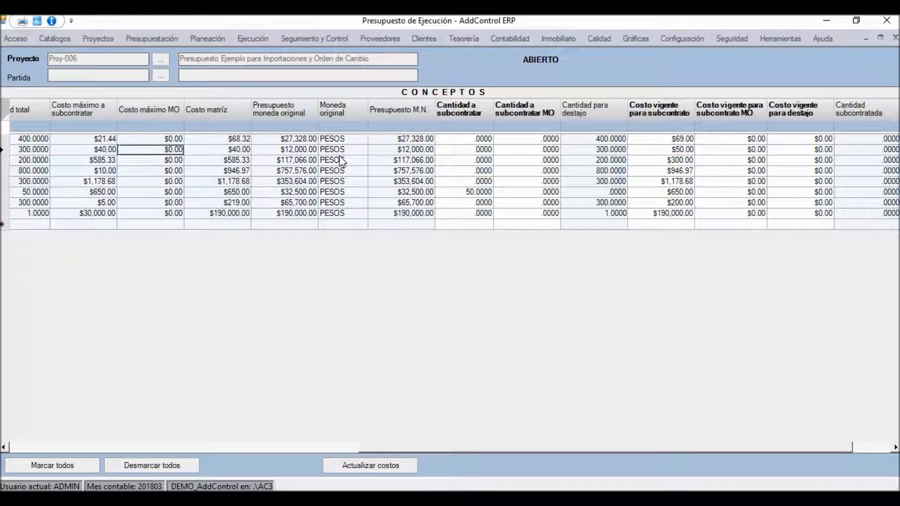
pyautogui.press('Left')
pyautogui.press('Left')
pyautogui.doubleClick(322, 139)
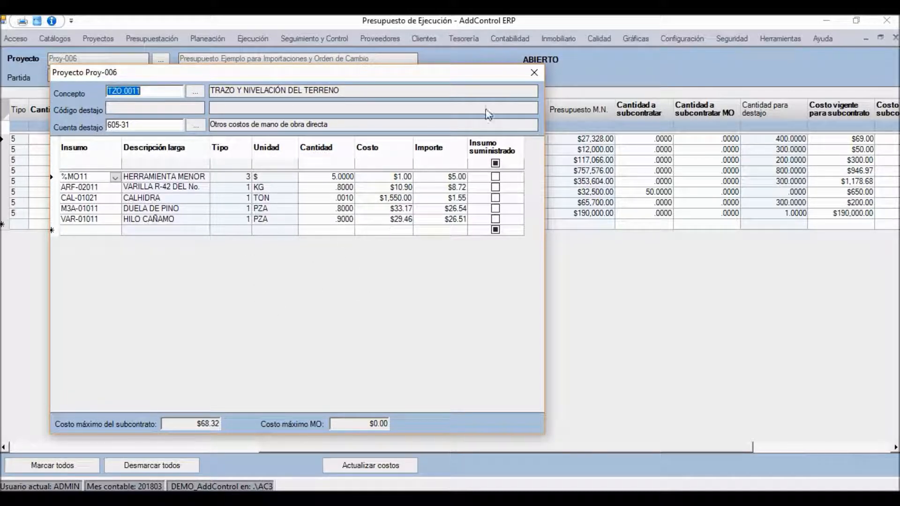
pyautogui.click(533, 73)
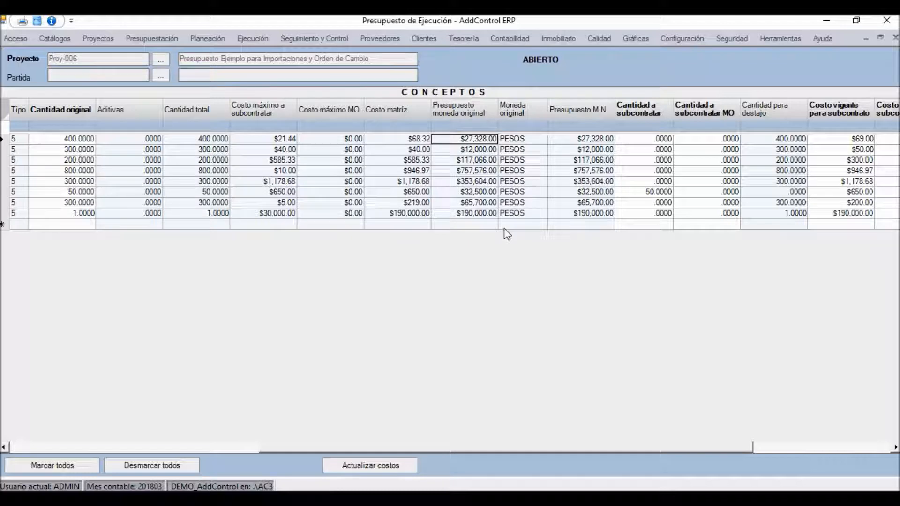
# Step: Examine the quantities and maximum subcontract costs of the concepts and close the execution budget
pyautogui.press('Down')
pyautogui.press('Down')
pyautogui.press('Down')
pyautogui.press('Down')
pyautogui.press('Down')
pyautogui.press('Down')
pyautogui.press('Down')
pyautogui.press('Down')
pyautogui.press('Up')
pyautogui.press('Left')
pyautogui.press('Left')
pyautogui.press('Left')
pyautogui.press('Left')
pyautogui.press('Left')
pyautogui.press('Left')
pyautogui.press('Left')
pyautogui.press('Left')
pyautogui.press('Left')
pyautogui.press('Left')
pyautogui.press('Left')
pyautogui.press('Left')
pyautogui.press('Left')
pyautogui.press('Left')
pyautogui.press('Up')
pyautogui.press('Up')
pyautogui.press('Up')
pyautogui.press('Up')
pyautogui.press('Up')
pyautogui.press('Right')
pyautogui.press('Right')
pyautogui.press('Right')
pyautogui.press('Right')
pyautogui.press('Right')
pyautogui.press('Right')
pyautogui.press('Right')
pyautogui.press('Right')
pyautogui.press('Right')
pyautogui.press('Right')
pyautogui.press('Right')
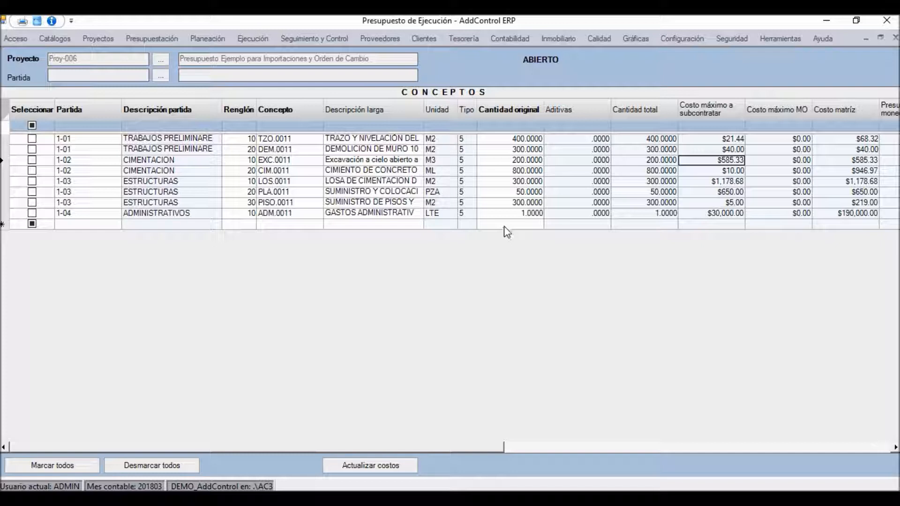
pyautogui.click(894, 37)
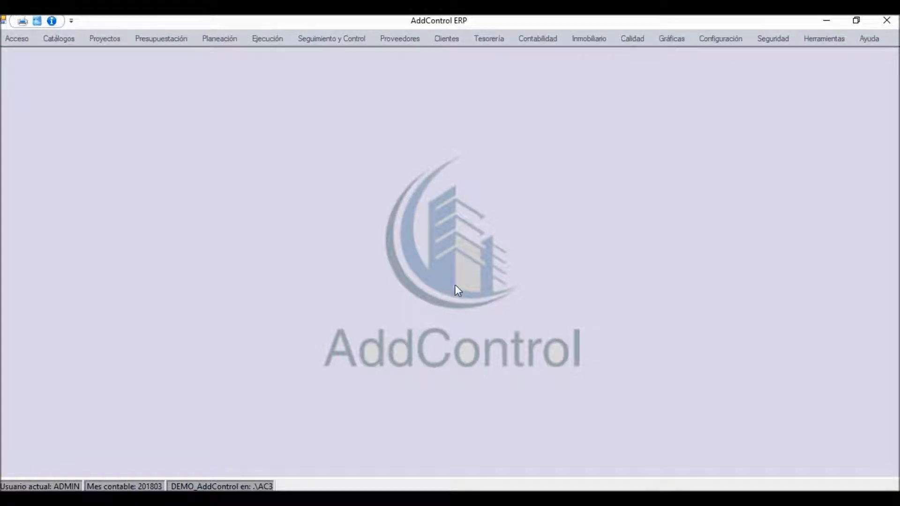
# Step: Switch to the Orden de cambio workbook in Excel and examine the unit codes and descriptions in the Unidades sheet
pyautogui.click(575, 499)
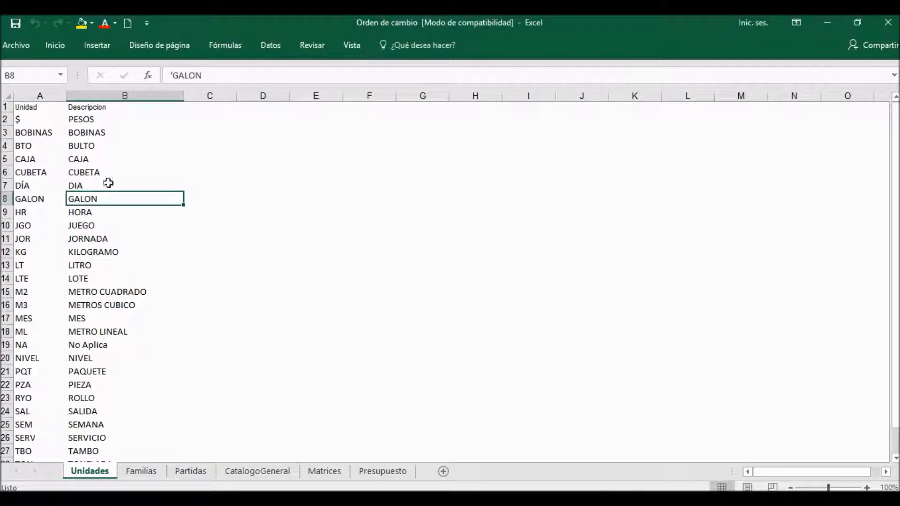
pyautogui.click(33, 171)
pyautogui.press('Right')
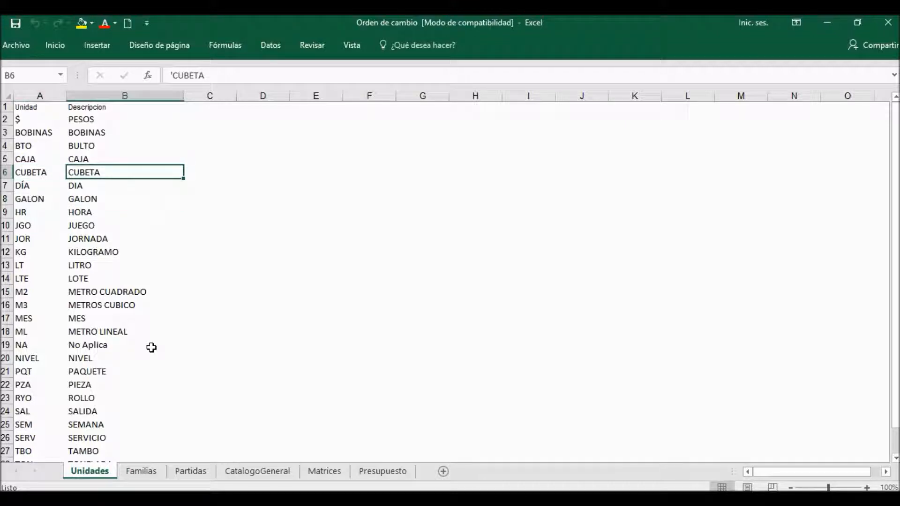
pyautogui.press('Left')
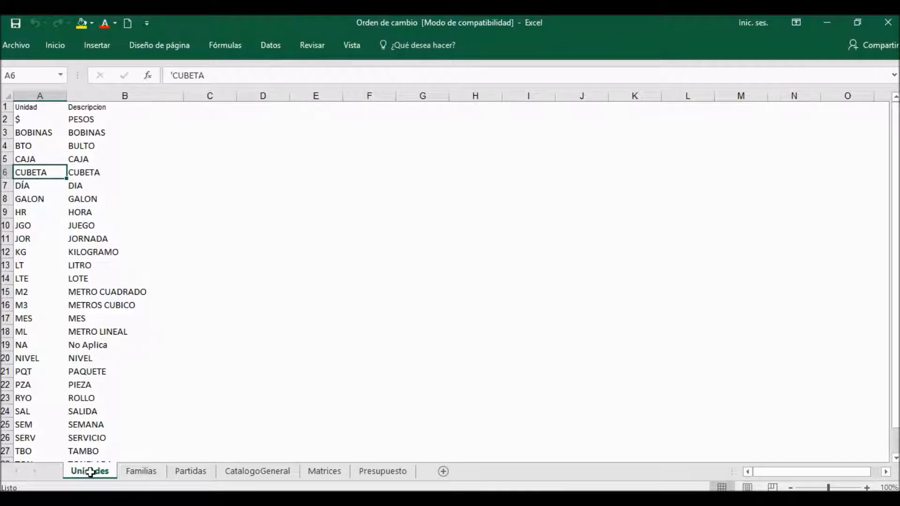
pyautogui.click(44, 273)
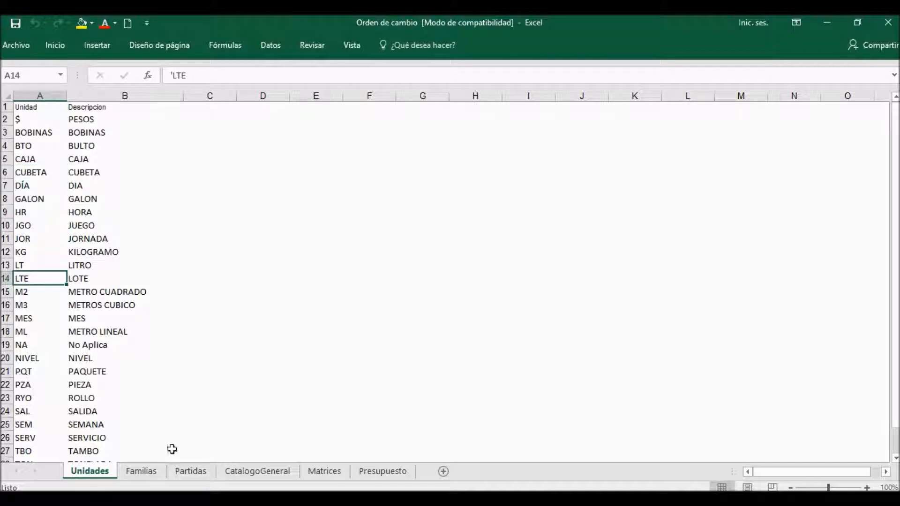
pyautogui.press('Right')
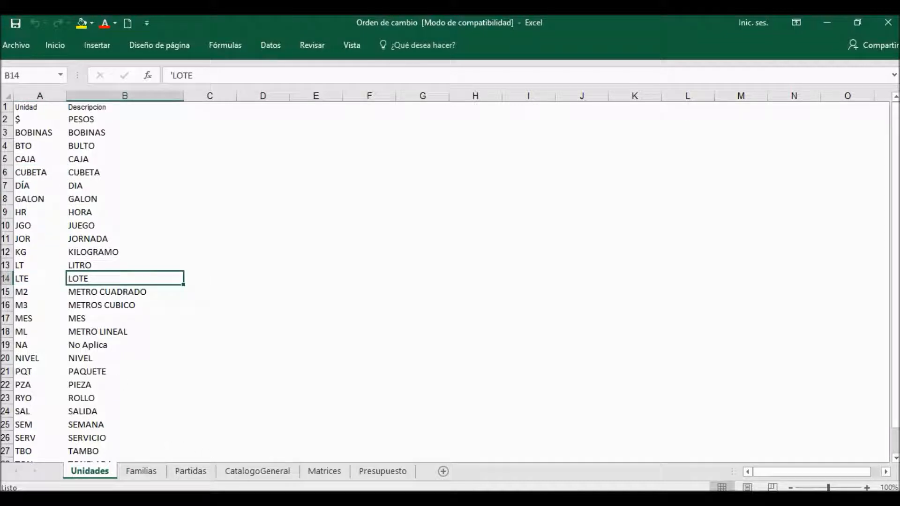
# Step: Examine the Familias sheet and the partida descriptions in the Partidas sheet, selecting the row of partida 1-05 EXTRAS
pyautogui.click(139, 476)
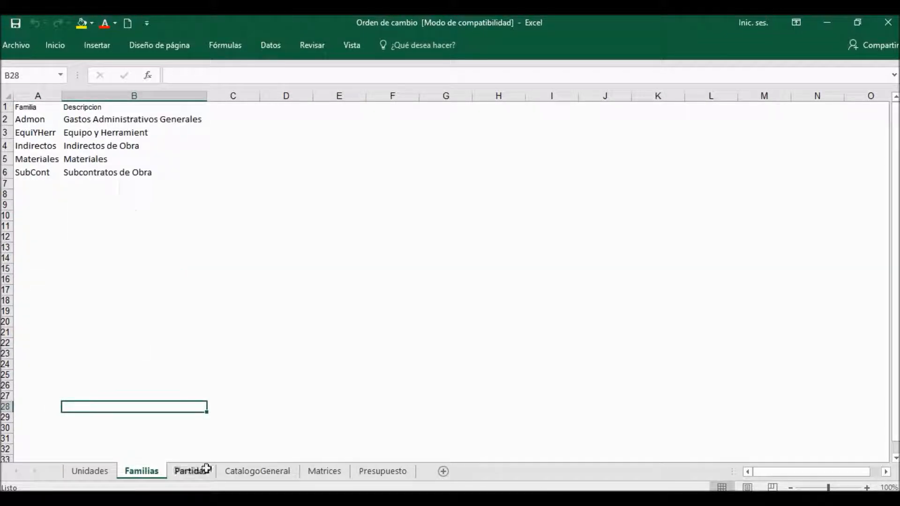
pyautogui.click(191, 471)
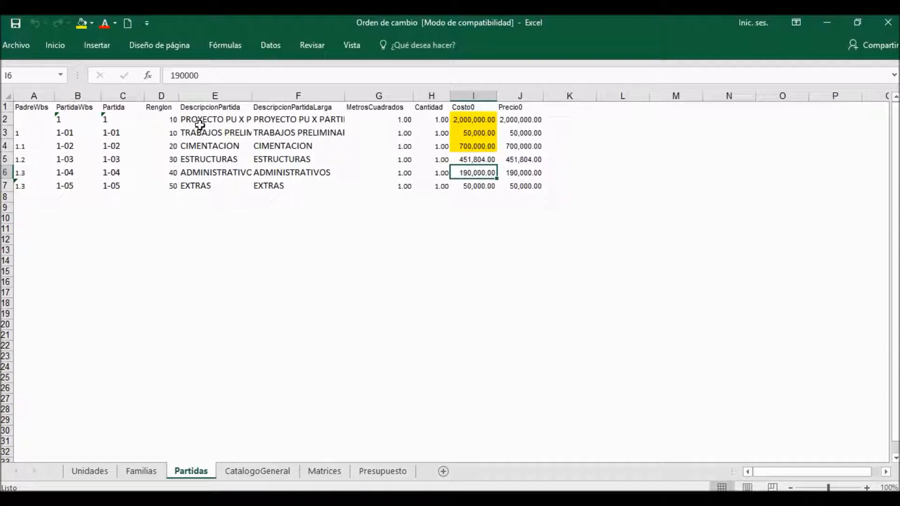
pyautogui.click(237, 118)
pyautogui.press('Down')
pyautogui.press('Down')
pyautogui.press('Down')
pyautogui.press('Down')
pyautogui.press('Down')
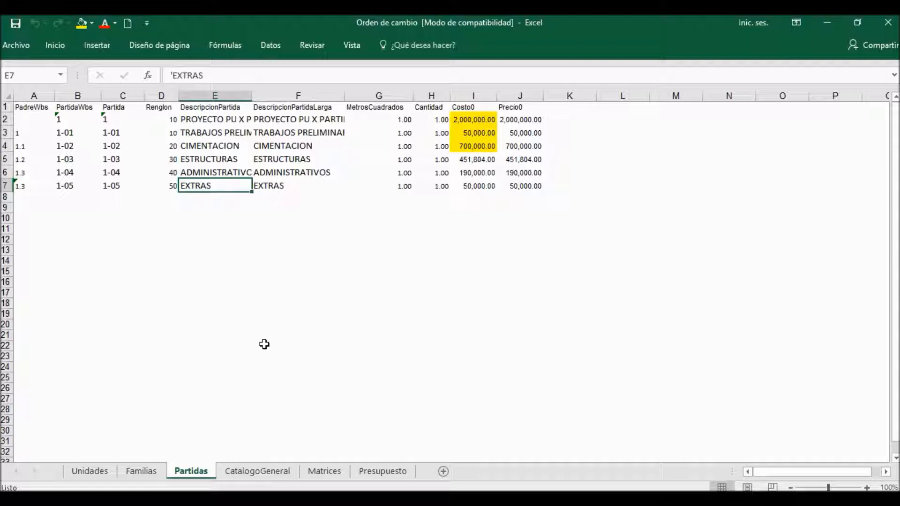
pyautogui.click(5, 185)
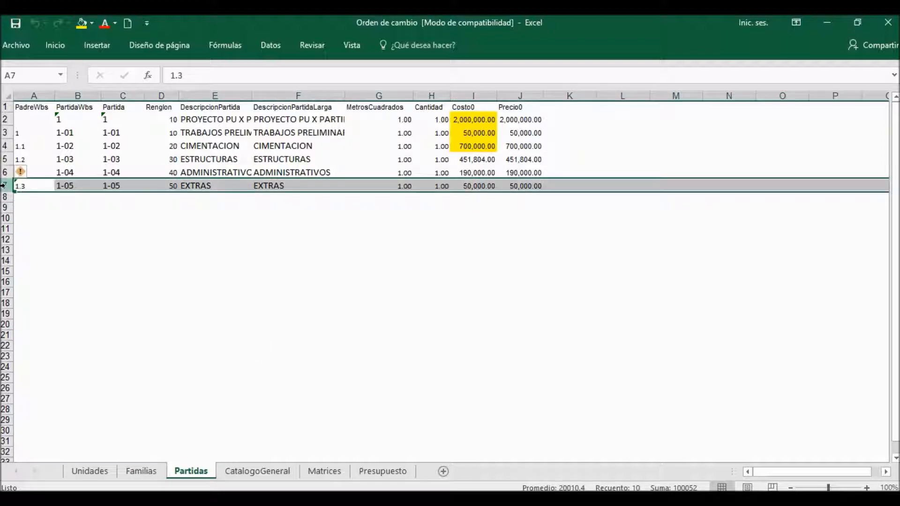
# Step: Examine the codes and full descriptions in the CatalogoGeneral sheet
pyautogui.click(247, 471)
pyautogui.click(157, 213)
pyautogui.click(150, 133)
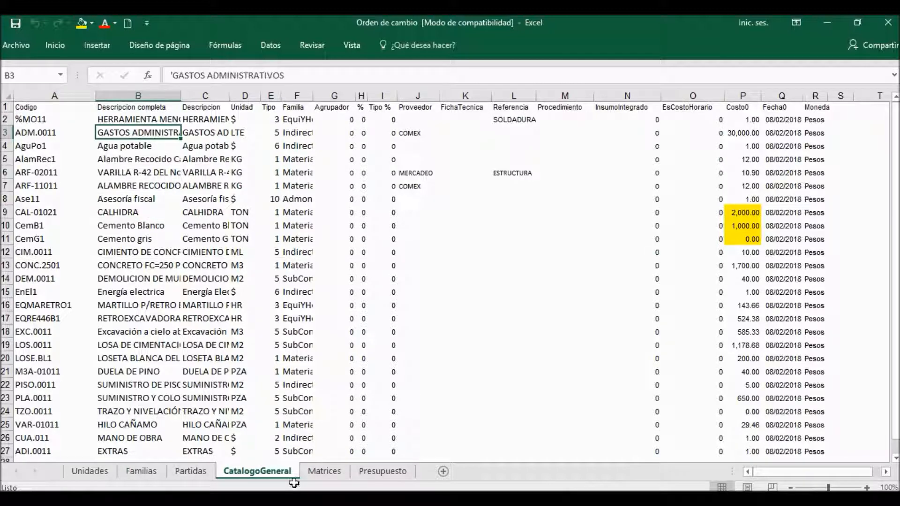
pyautogui.press('Left')
pyautogui.press('Down')
pyautogui.press('Down')
pyautogui.press('Down')
pyautogui.press('Down')
pyautogui.press('Down')
pyautogui.press('Down')
pyautogui.press('Down')
pyautogui.press('Down')
pyautogui.press('Down')
pyautogui.press('Down')
pyautogui.press('Down')
pyautogui.press('Down')
pyautogui.press('Down')
pyautogui.press('Down')
pyautogui.press('Down')
pyautogui.press('Down')
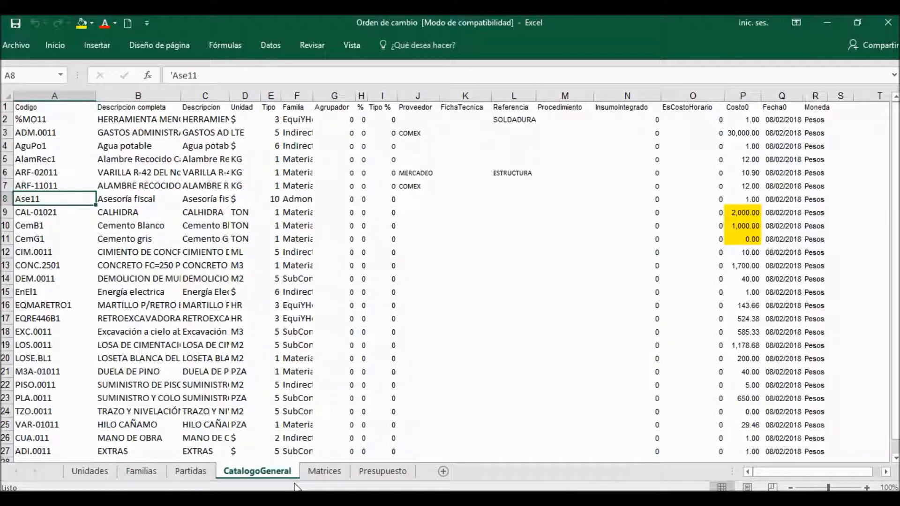
pyautogui.press('Right')
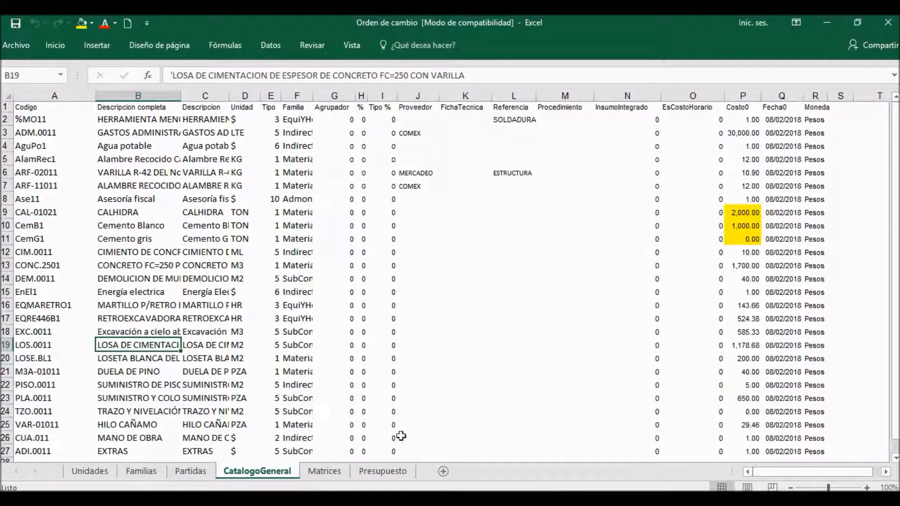
# Step: Examine the Matrices sheet, selecting the TZO.0011 rows and checking the quantity of its ARF-02011 insumo
pyautogui.click(324, 470)
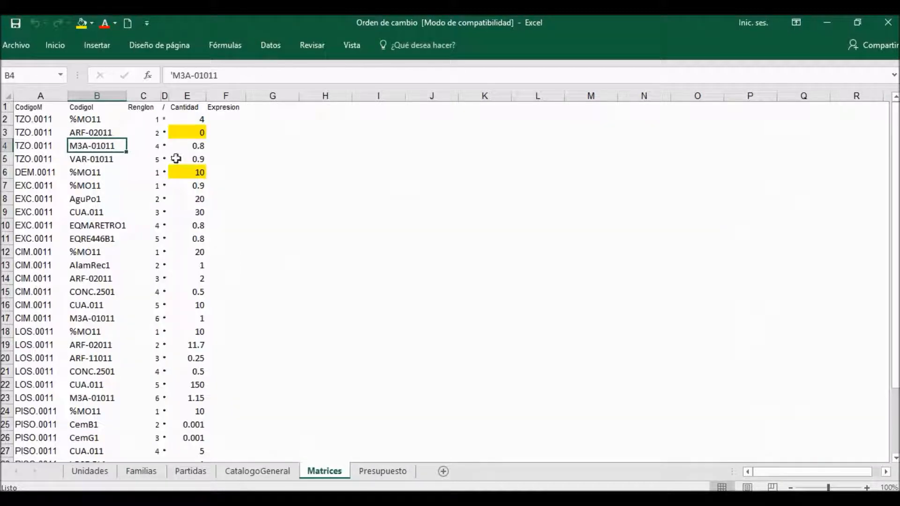
pyautogui.moveTo(35, 120); pyautogui.dragTo(203, 160)
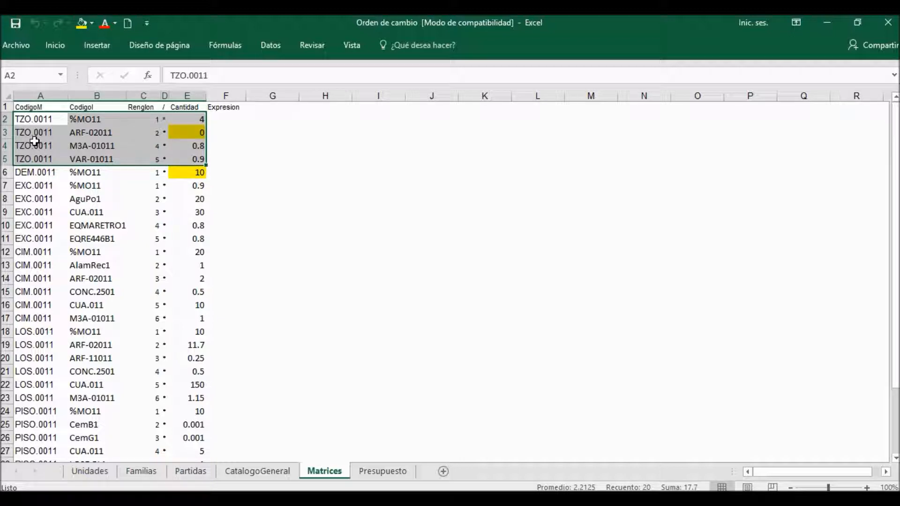
pyautogui.click(192, 132)
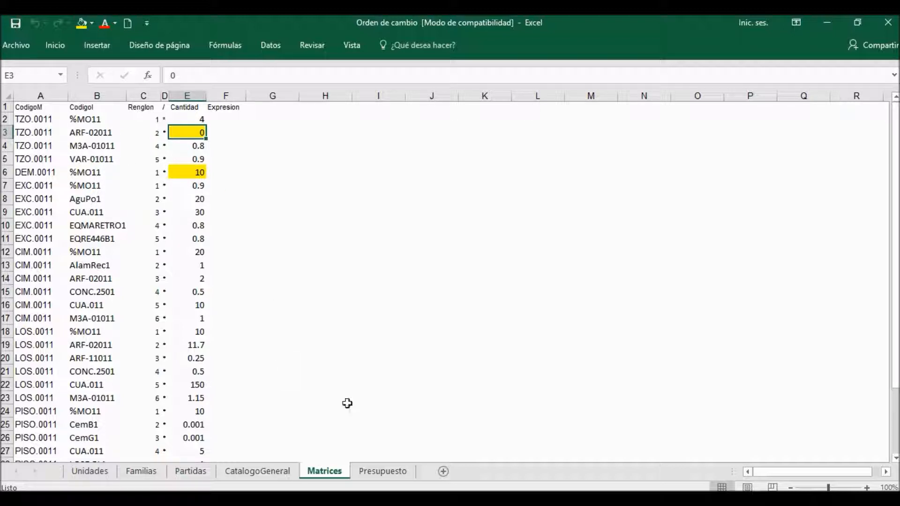
# Step: Examine the concept codes and Renglon values in the Presupuesto sheet, selecting the row of ADI.0011
pyautogui.click(377, 472)
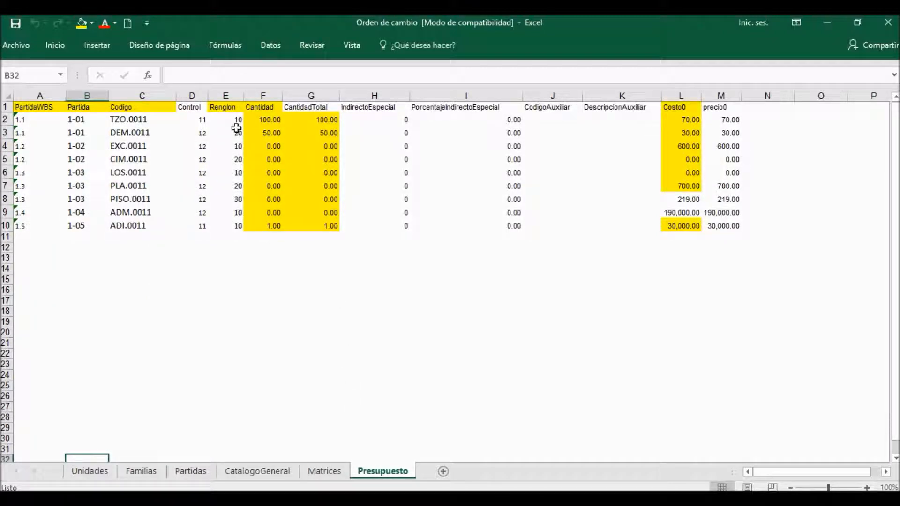
pyautogui.click(145, 121)
pyautogui.press('Right')
pyautogui.press('Right')
pyautogui.press('Right')
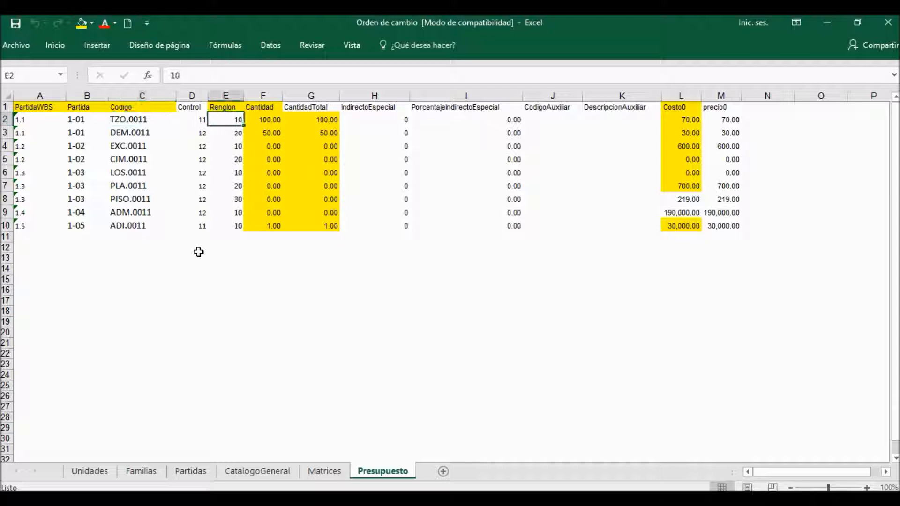
pyautogui.click(149, 223)
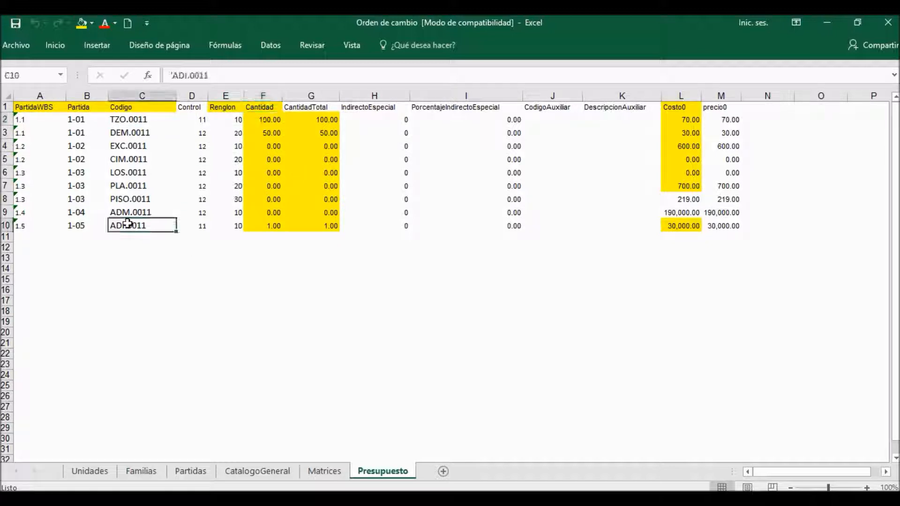
pyautogui.click(7, 225)
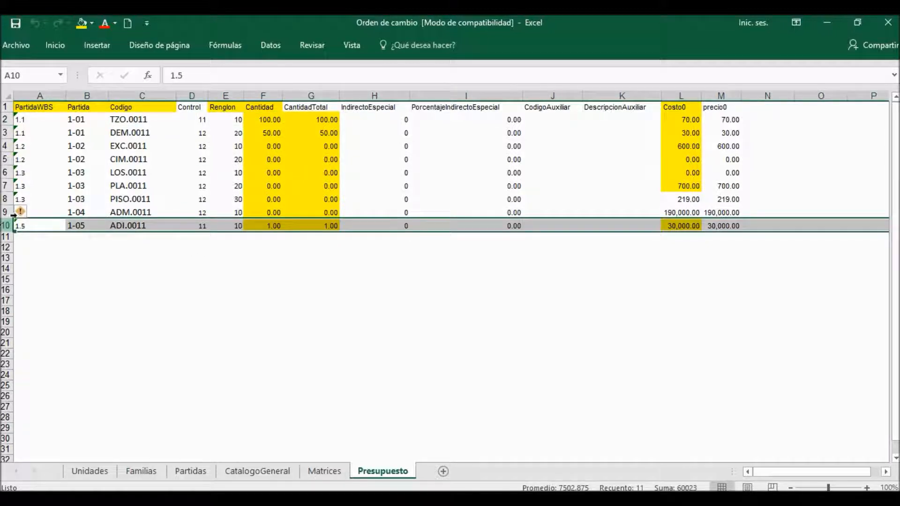
# Step: Examine the concept quantities in the Cantidad column of the Presupuesto sheet and close the Orden de cambio workbook
pyautogui.click(273, 124)
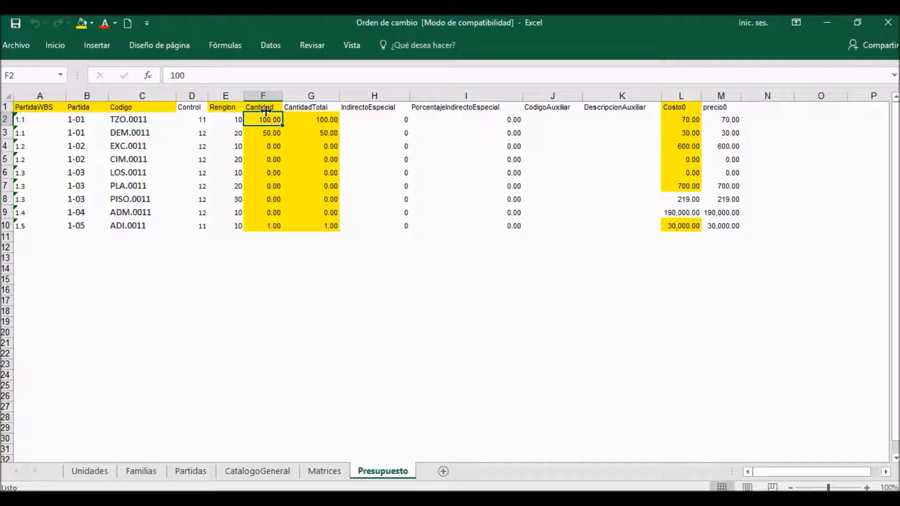
pyautogui.click(265, 95)
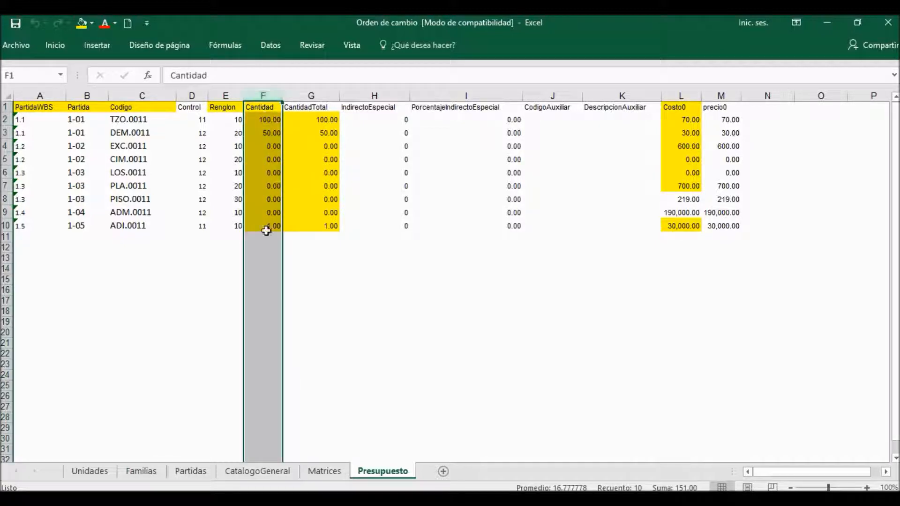
pyautogui.click(262, 145)
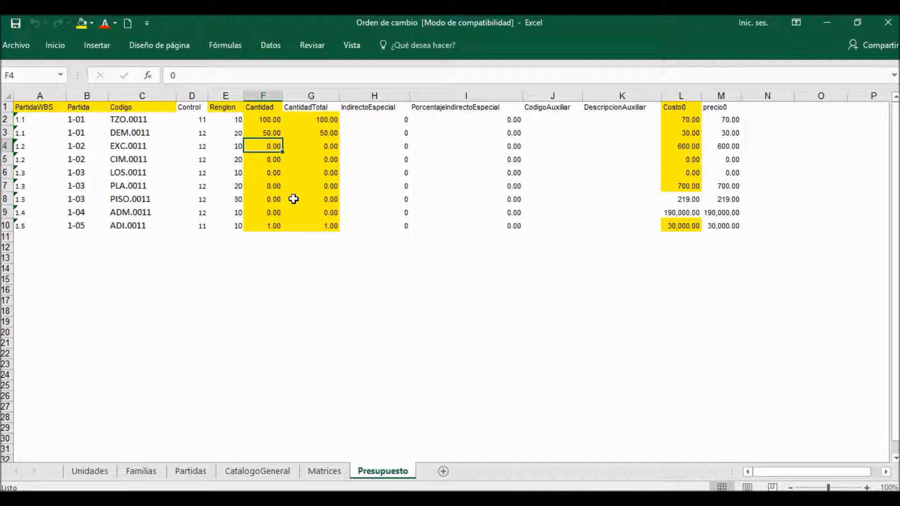
pyautogui.press('Up')
pyautogui.press('Up')
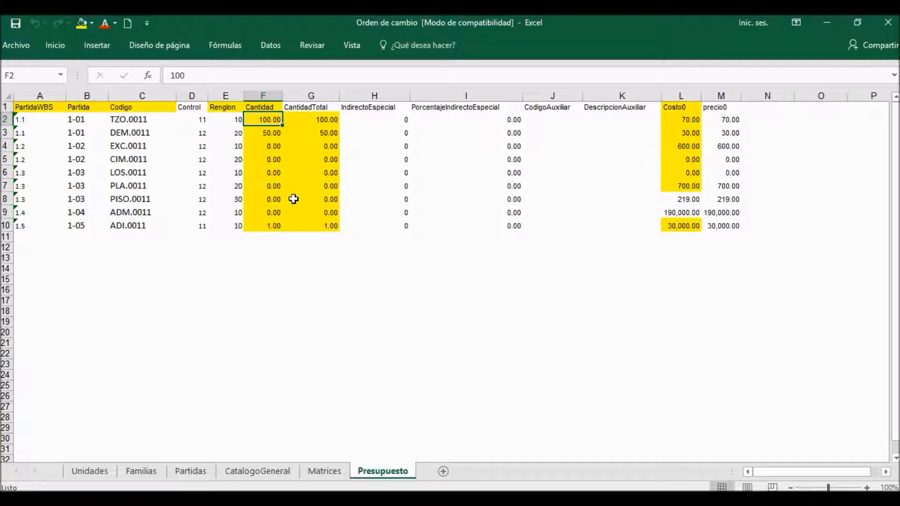
pyautogui.press('Down')
pyautogui.press('Down')
pyautogui.press('Down')
pyautogui.press('Down')
pyautogui.press('Down')
pyautogui.press('Down')
pyautogui.press('Down')
pyautogui.press('Down')
pyautogui.press('Down')
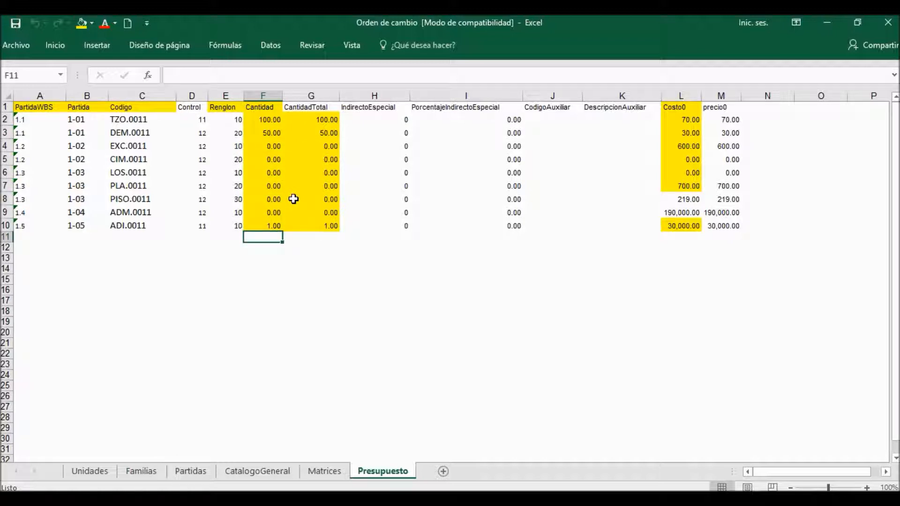
pyautogui.click(411, 268)
pyautogui.click(480, 162)
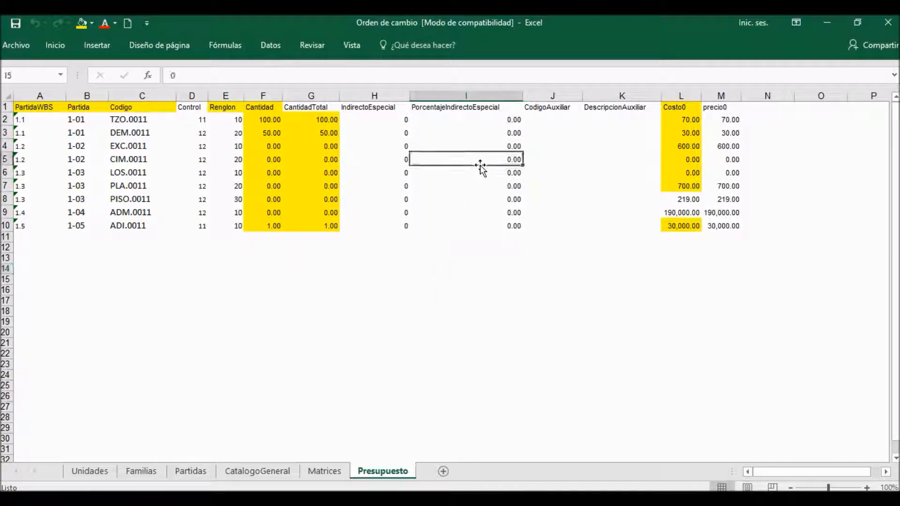
pyautogui.click(887, 26)
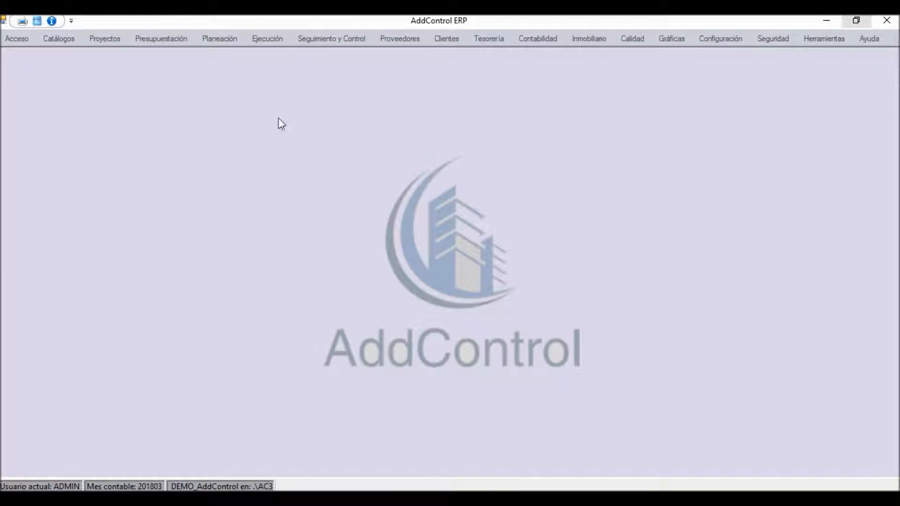
# Step: In AddControl ERP, remove the budget authorization of Proy-006 and close the Autorización de Presupuestos window
pyautogui.click(169, 37)
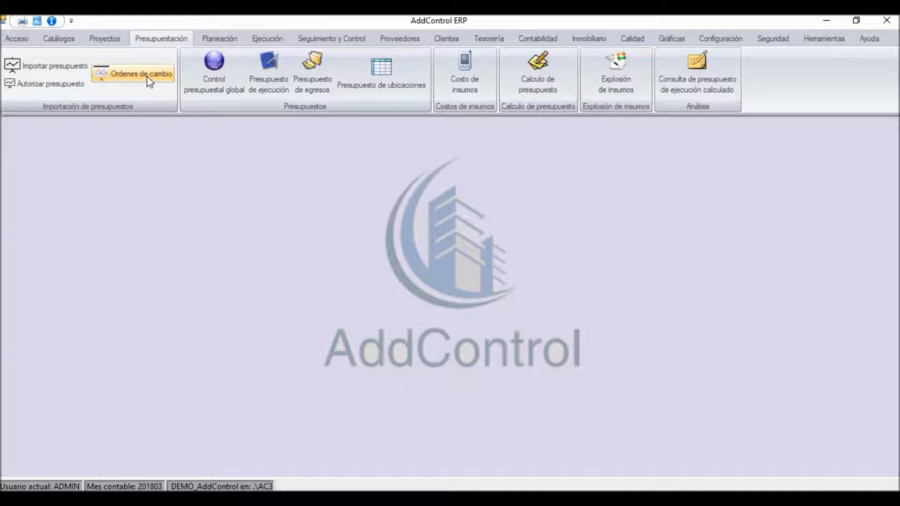
pyautogui.click(51, 89)
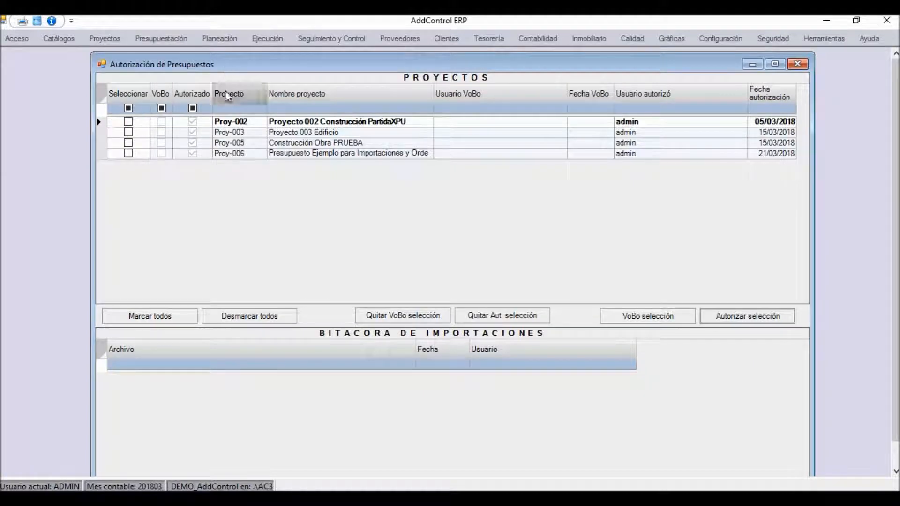
pyautogui.click(234, 154)
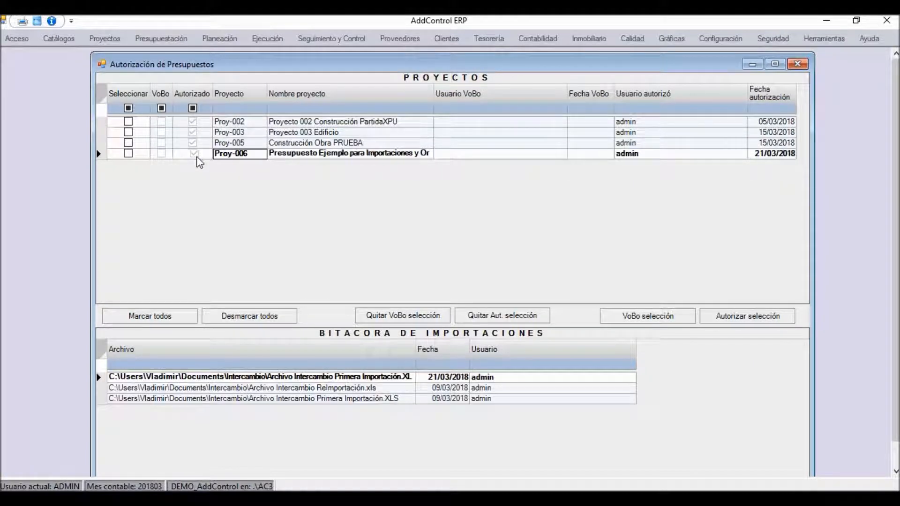
pyautogui.click(129, 154)
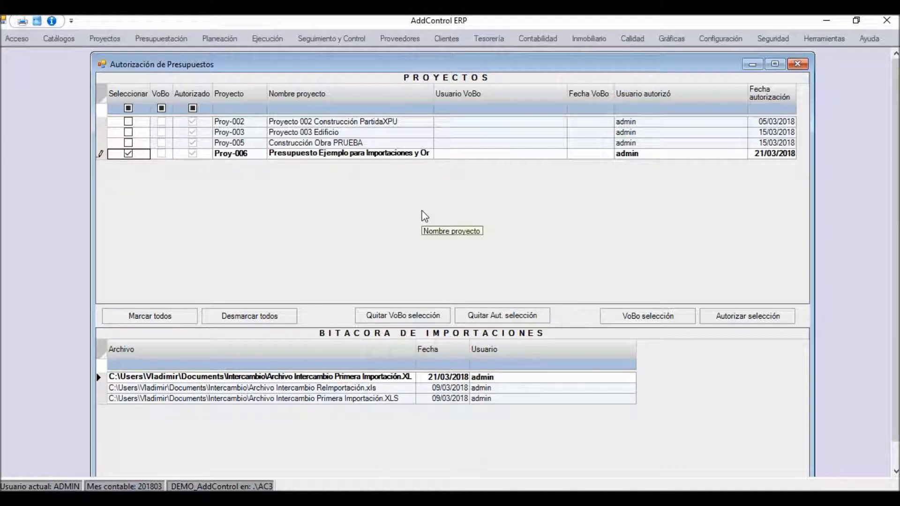
pyautogui.click(502, 322)
pyautogui.click(460, 303)
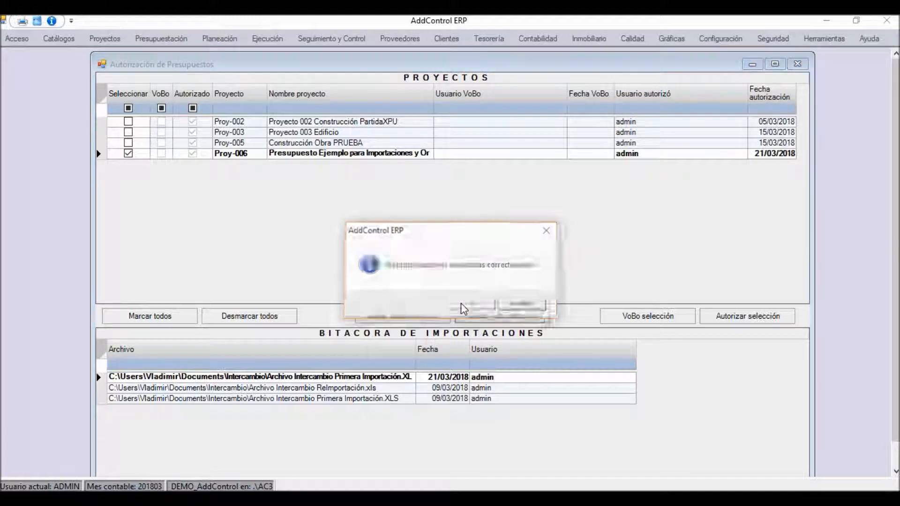
pyautogui.click(523, 304)
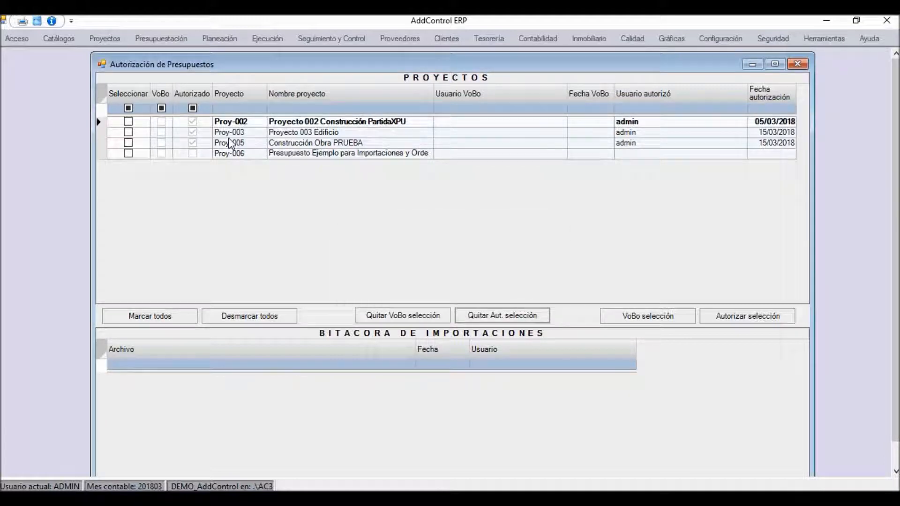
pyautogui.click(797, 63)
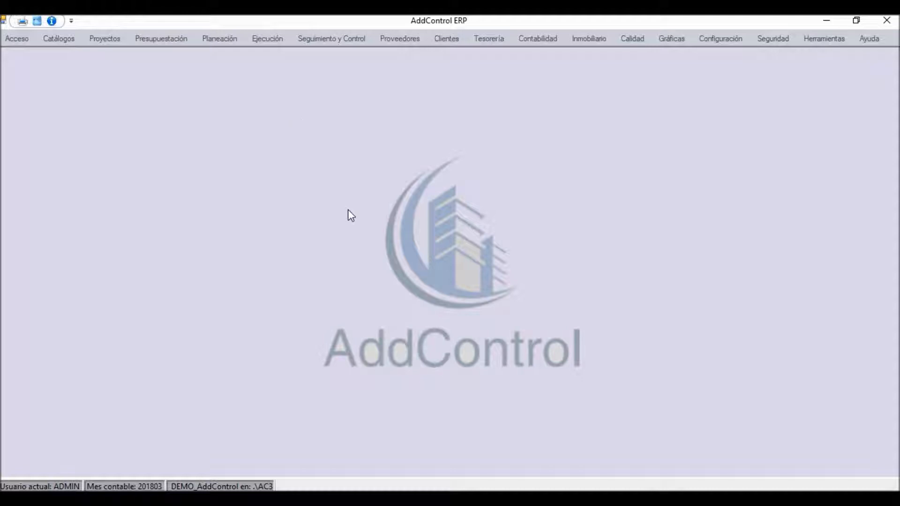
# Step: Open the maximized Ordenes de Cambio window and list the change orders for all units and all dates
pyautogui.click(163, 39)
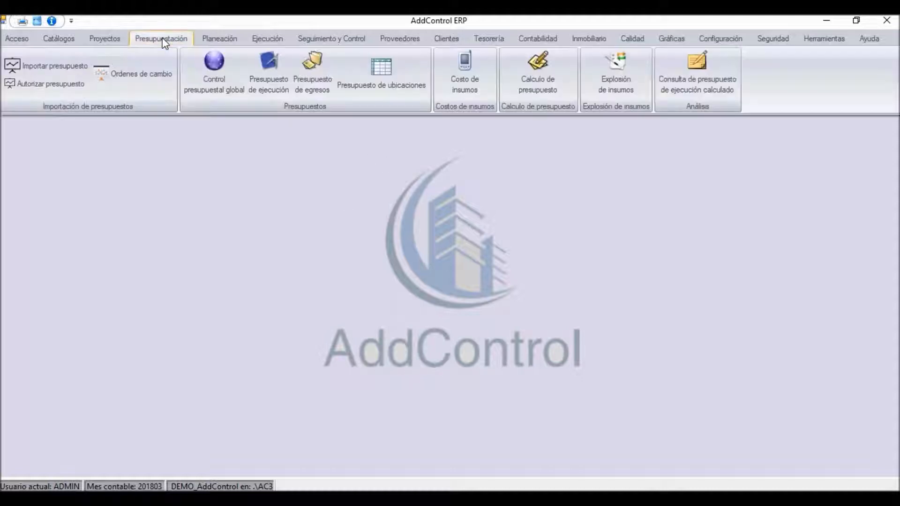
pyautogui.click(122, 82)
pyautogui.doubleClick(265, 65)
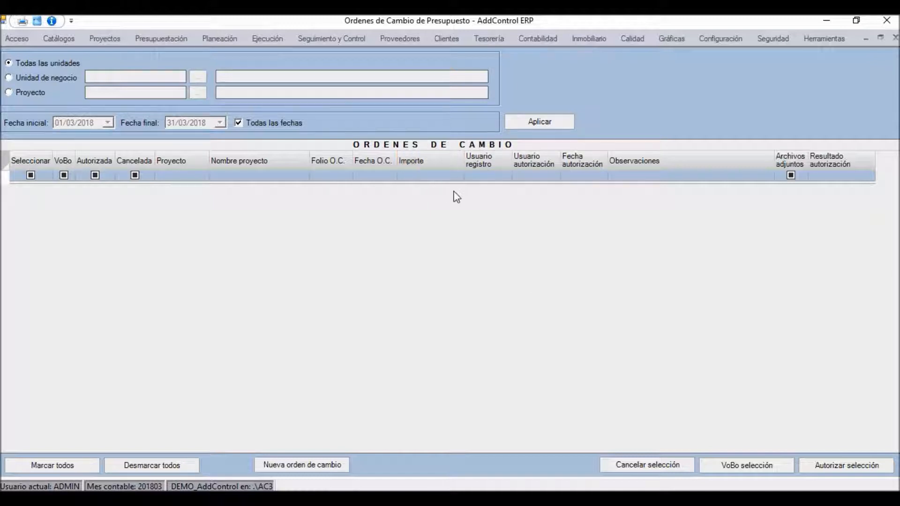
pyautogui.click(554, 121)
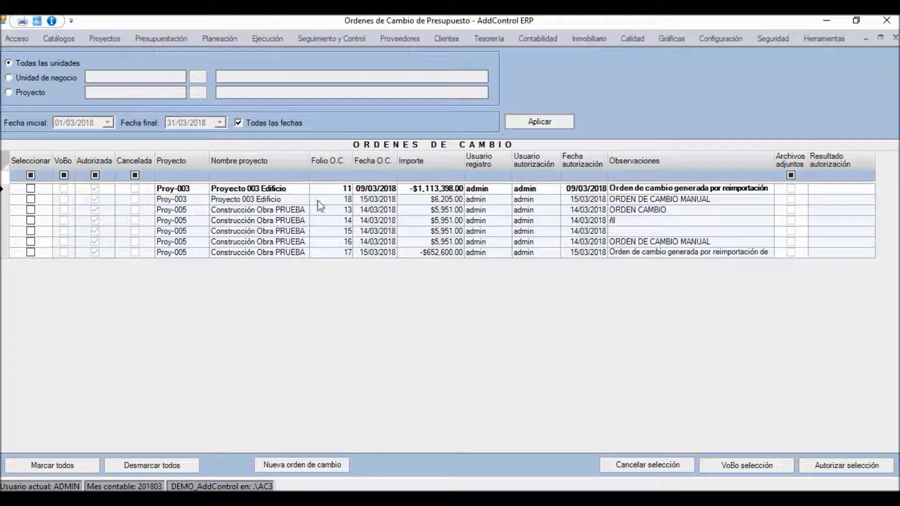
pyautogui.click(340, 211)
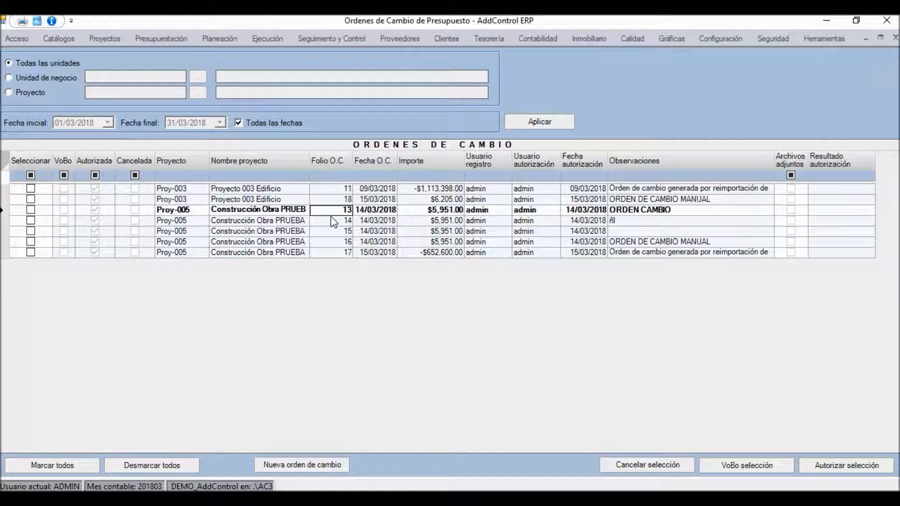
pyautogui.click(383, 221)
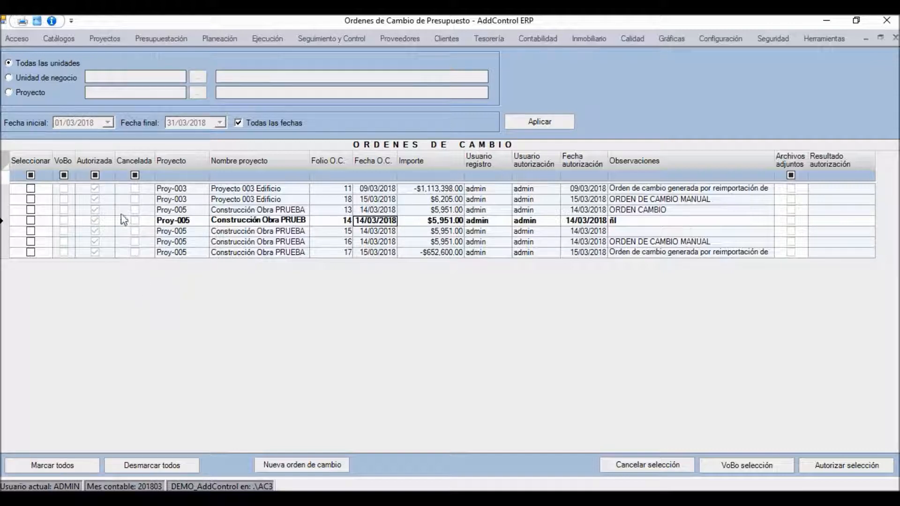
pyautogui.click(284, 213)
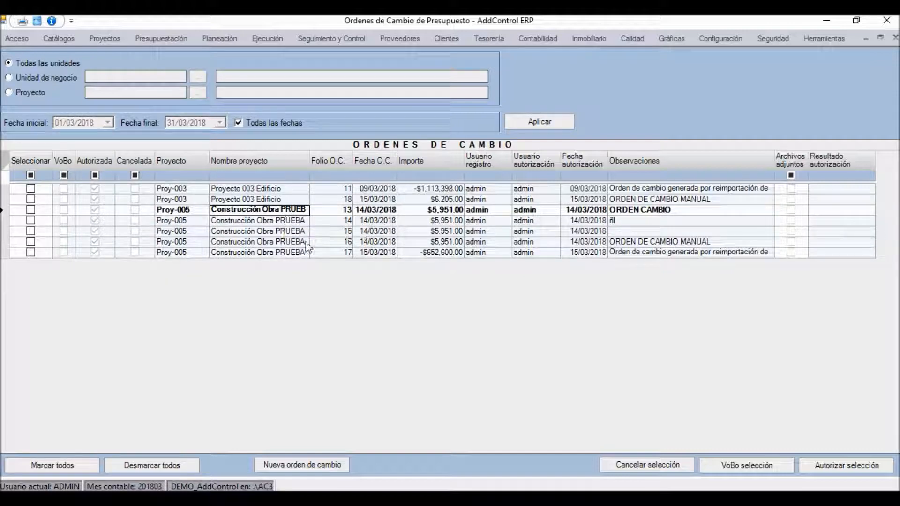
# Step: Start a new change order and assign it to project Proy-006
pyautogui.click(303, 466)
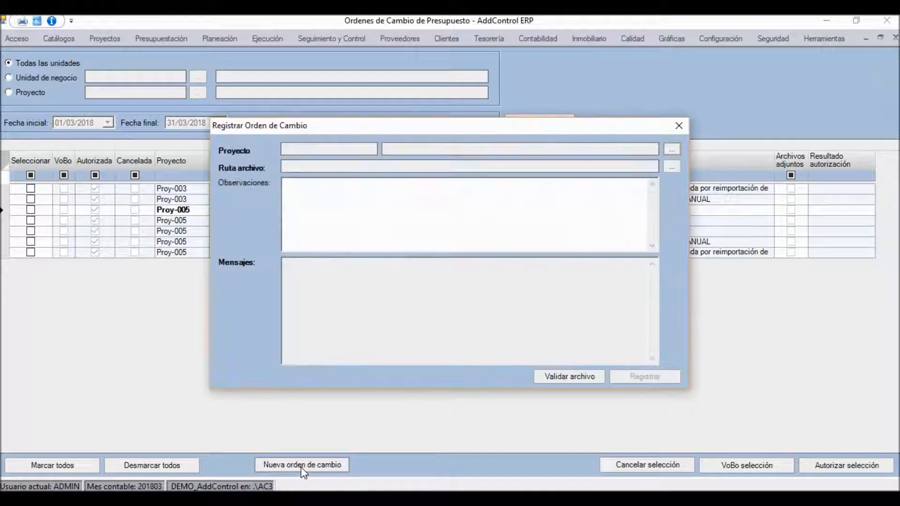
pyautogui.moveTo(388, 132); pyautogui.dragTo(342, 105)
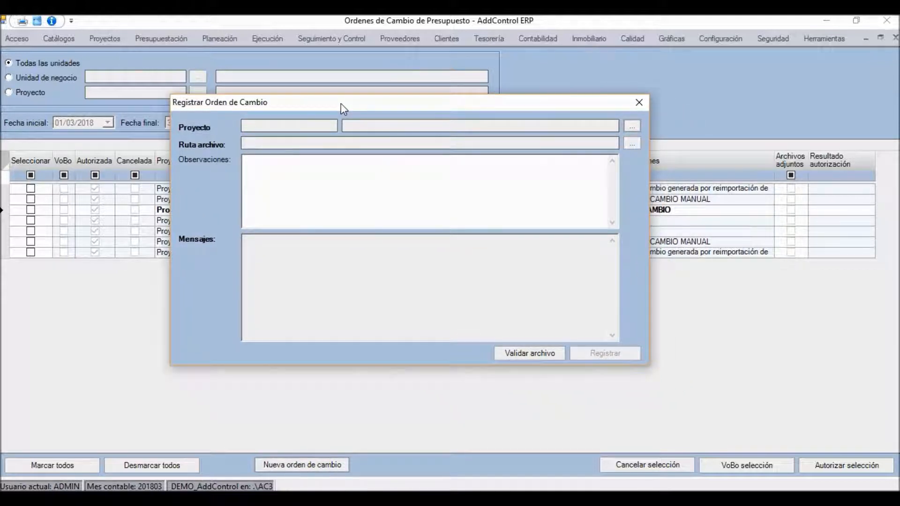
pyautogui.click(636, 125)
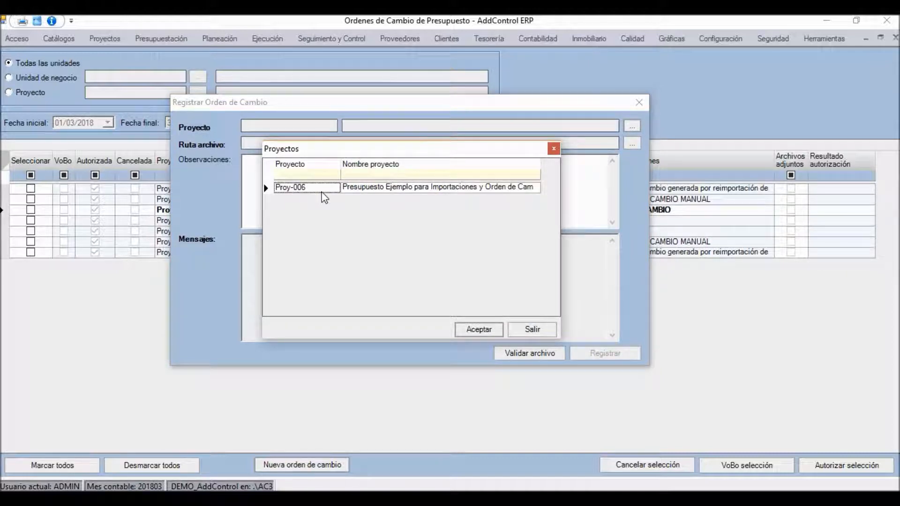
pyautogui.click(354, 192)
pyautogui.doubleClick(354, 192)
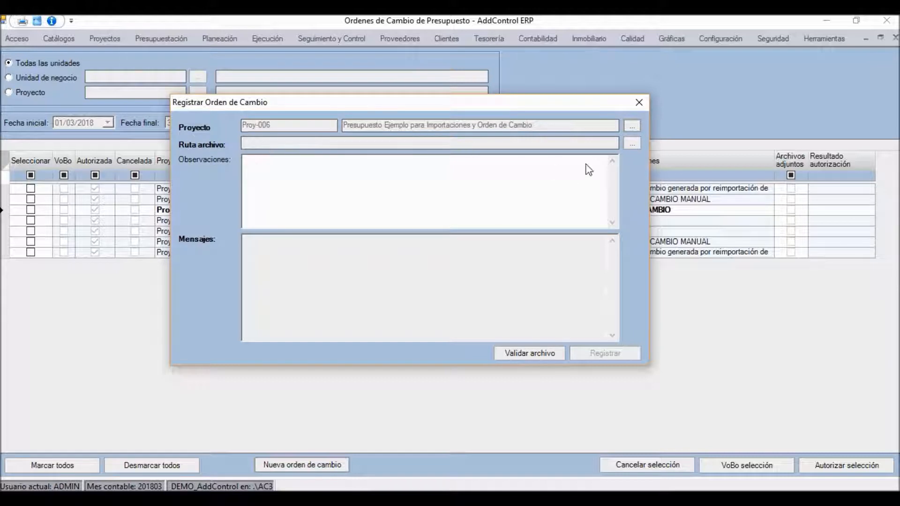
# Step: Choose the Orden de cambio Excel file from the Intercambio folder as the change order's source file
pyautogui.click(632, 145)
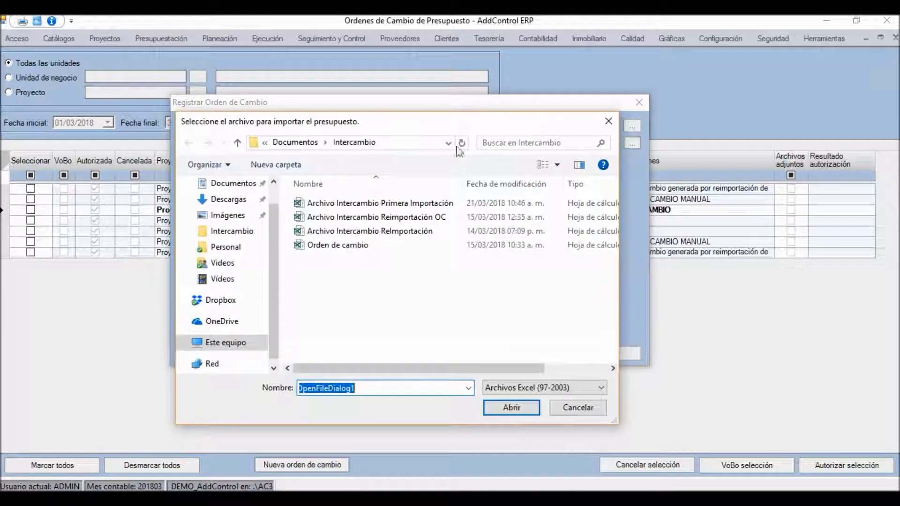
pyautogui.click(369, 247)
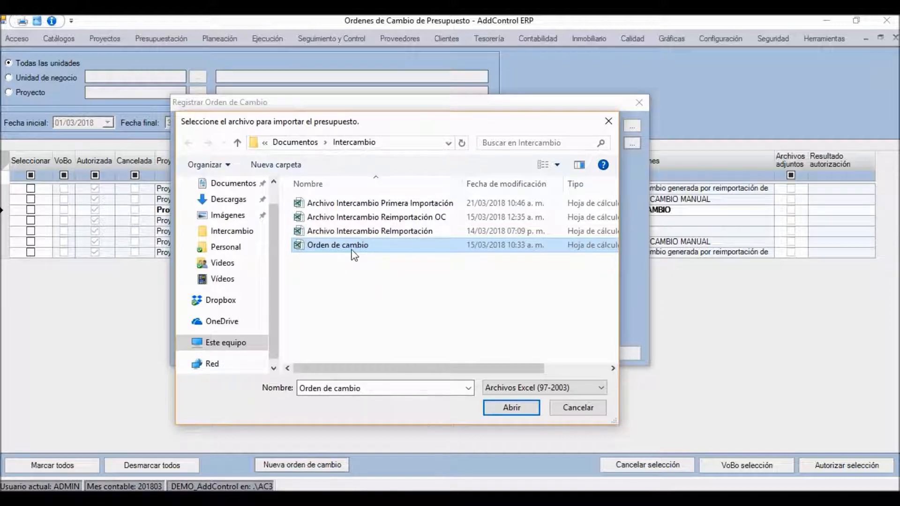
pyautogui.click(514, 412)
# Step: Enter "ORDEN DE CAMBIO AL PRESUPUESTO POR AUTORIZAR" as the observations of the new change order
pyautogui.click(271, 177)
pyautogui.write('ORDEN DE CAMB')
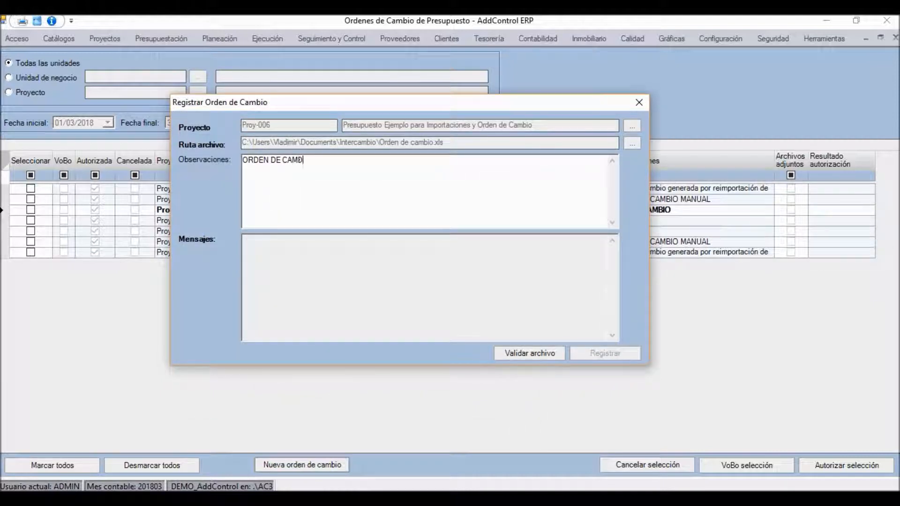
pyautogui.write('IO AL PRESUPUESTO POR AUOT')
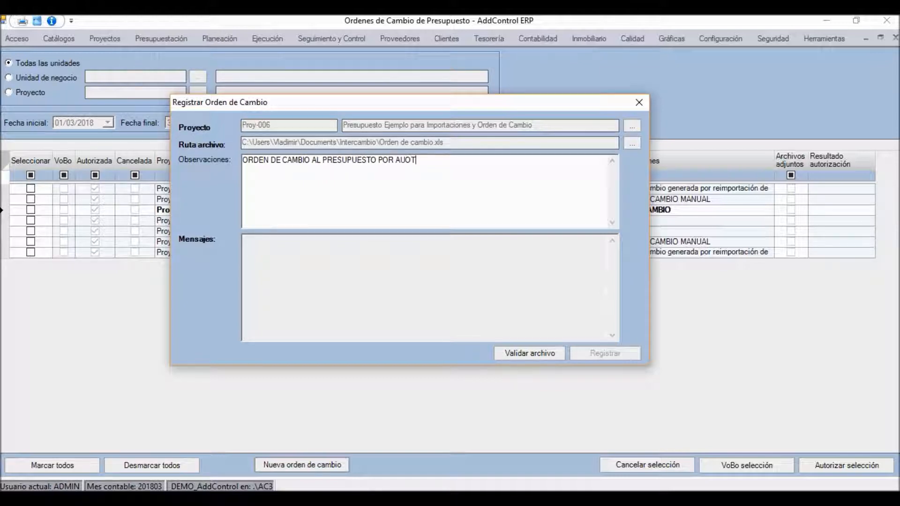
pyautogui.press('BackSpace')
pyautogui.write('TORIZAR')
pyautogui.moveTo(388, 106); pyautogui.dragTo(285, 133)
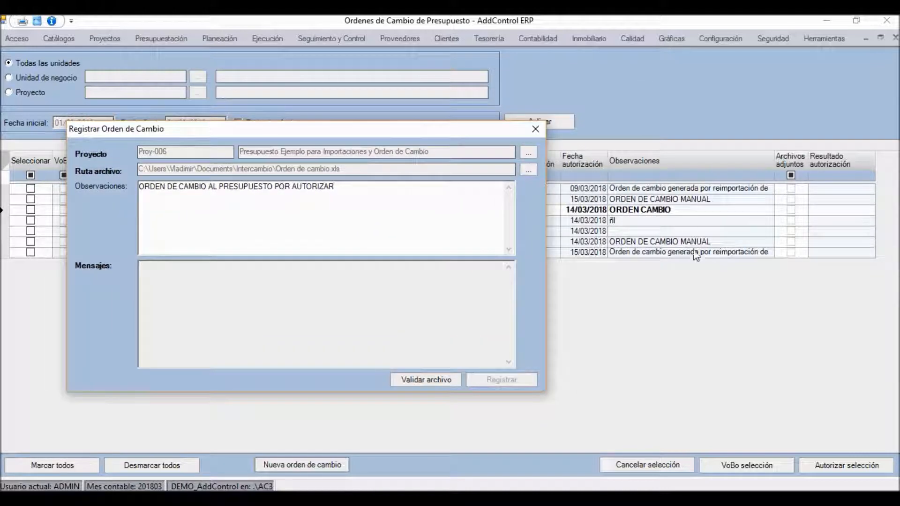
pyautogui.moveTo(386, 133); pyautogui.dragTo(482, 112)
# Step: Validate the change order's source file and register the change order for Proy-006, confirming the registration
pyautogui.click(519, 356)
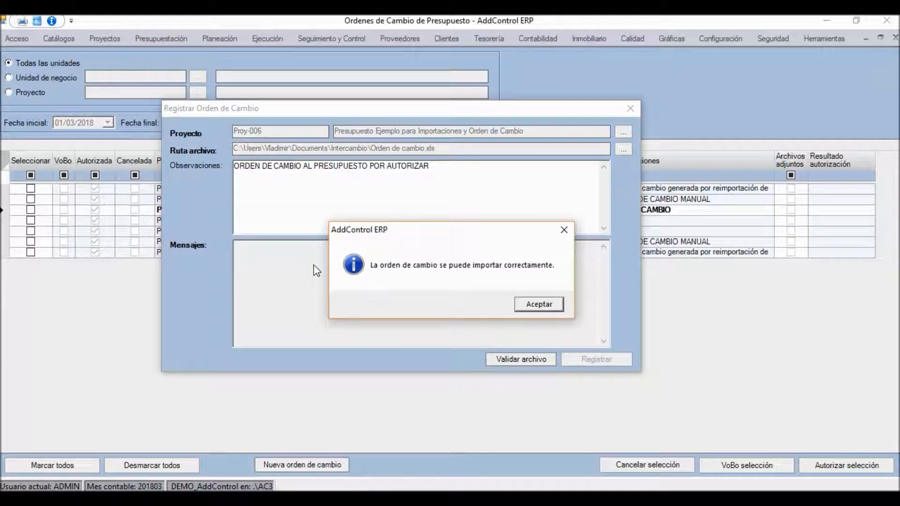
pyautogui.click(526, 302)
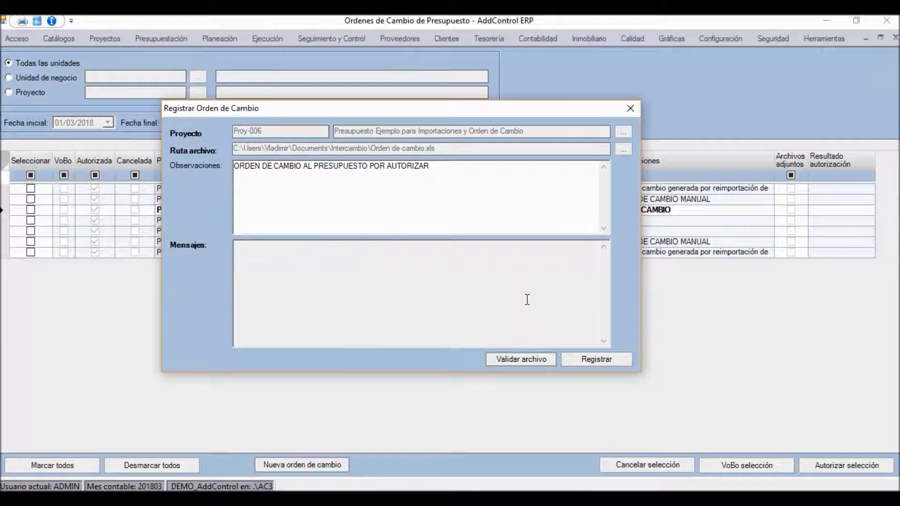
pyautogui.click(596, 357)
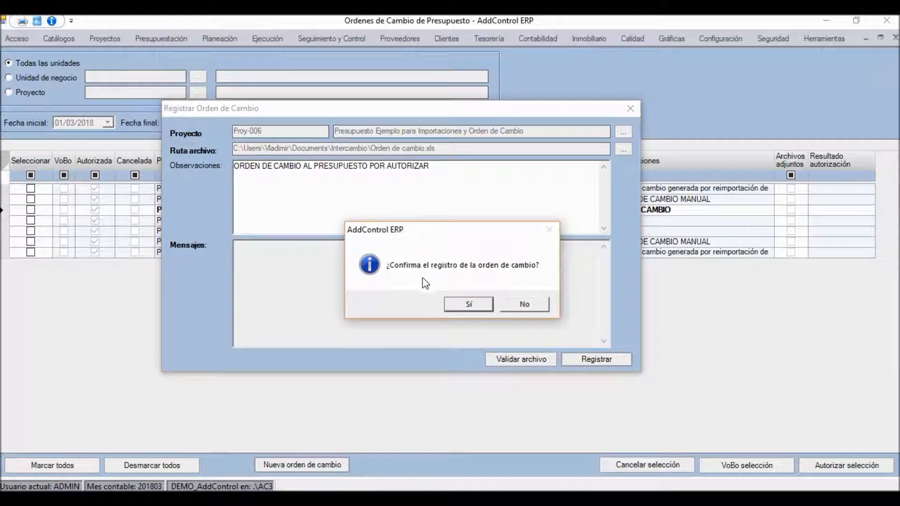
pyautogui.click(467, 303)
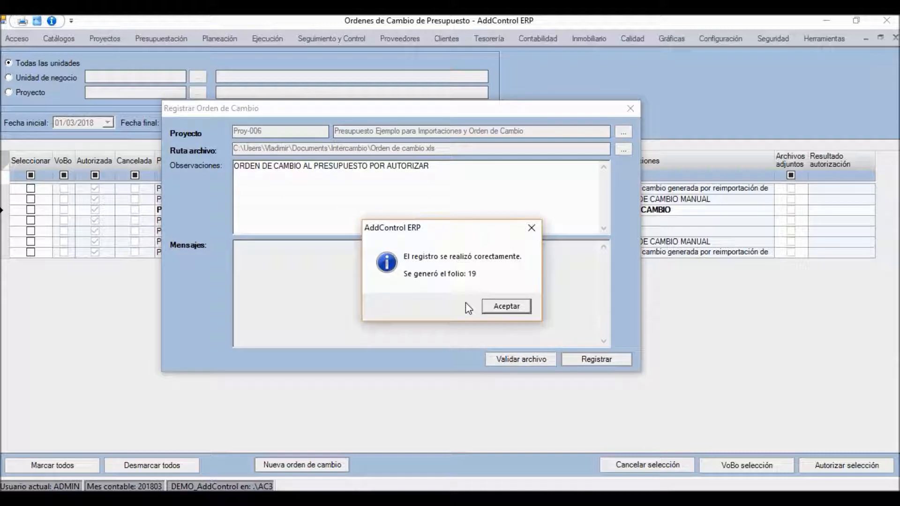
pyautogui.click(493, 306)
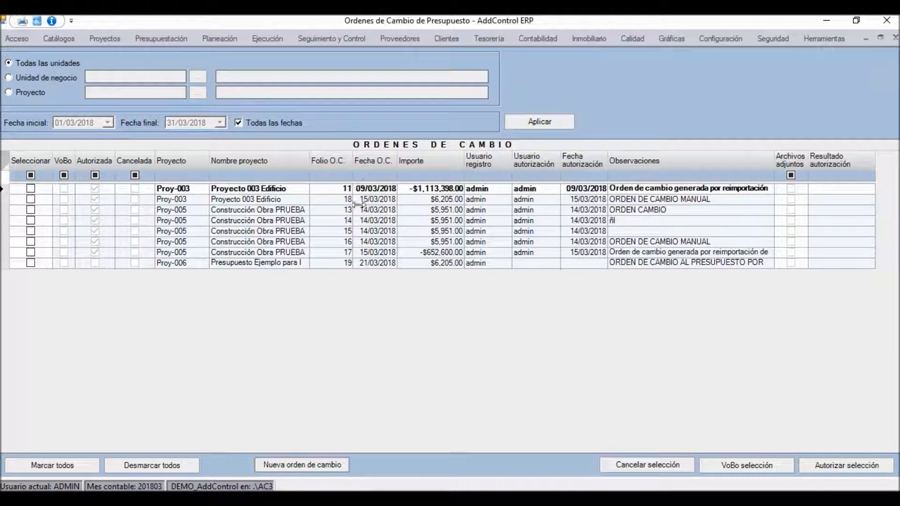
# Step: Open the newly registered Proy-006 change order and review the quantities of its concepts
pyautogui.click(348, 263)
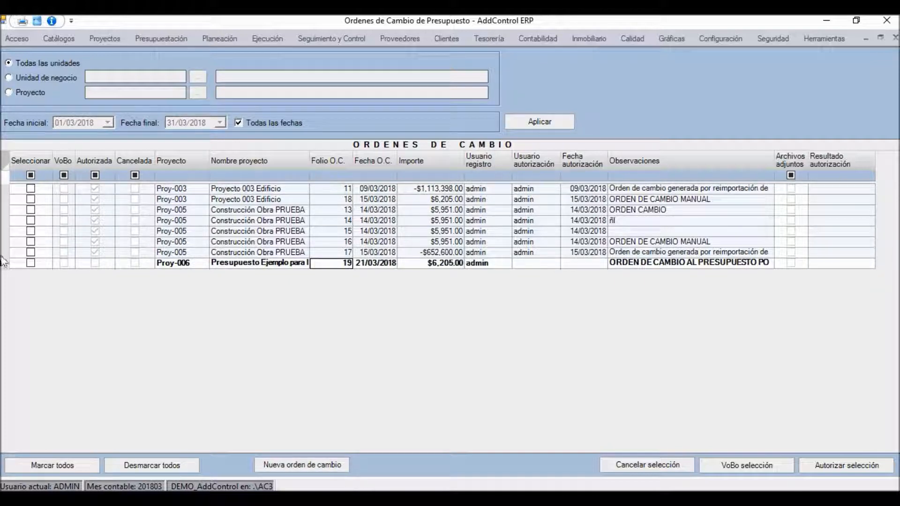
pyautogui.click(2, 265)
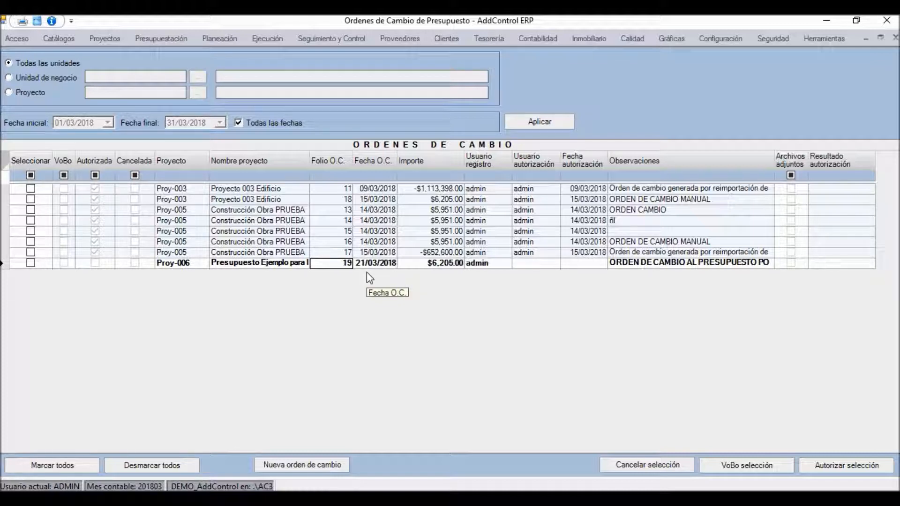
pyautogui.click(96, 265)
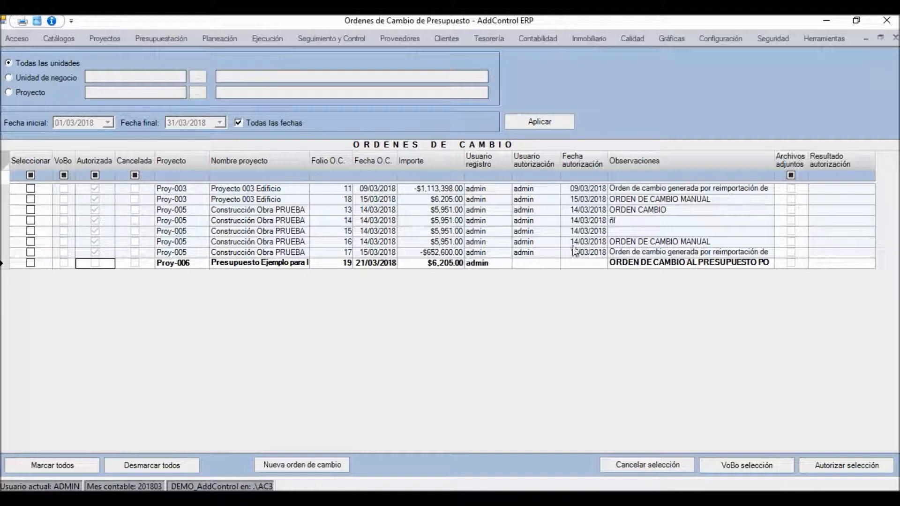
pyautogui.doubleClick(281, 264)
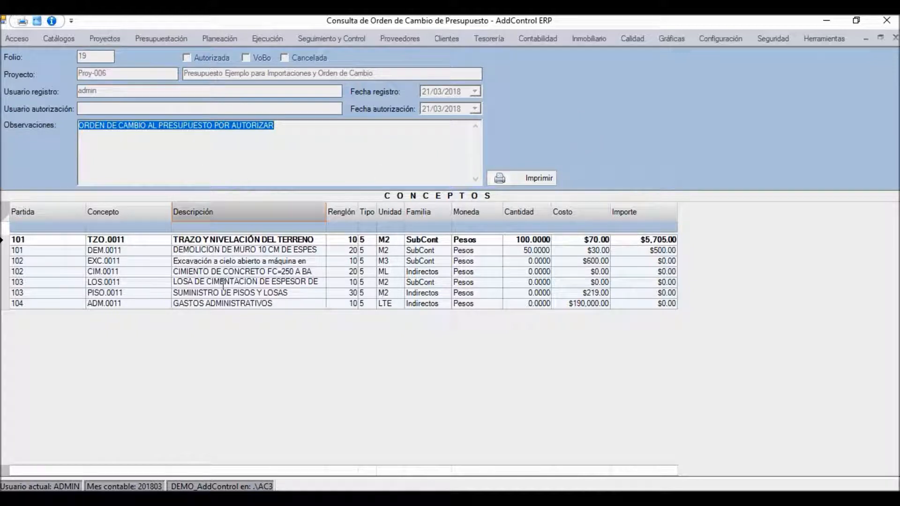
pyautogui.click(206, 240)
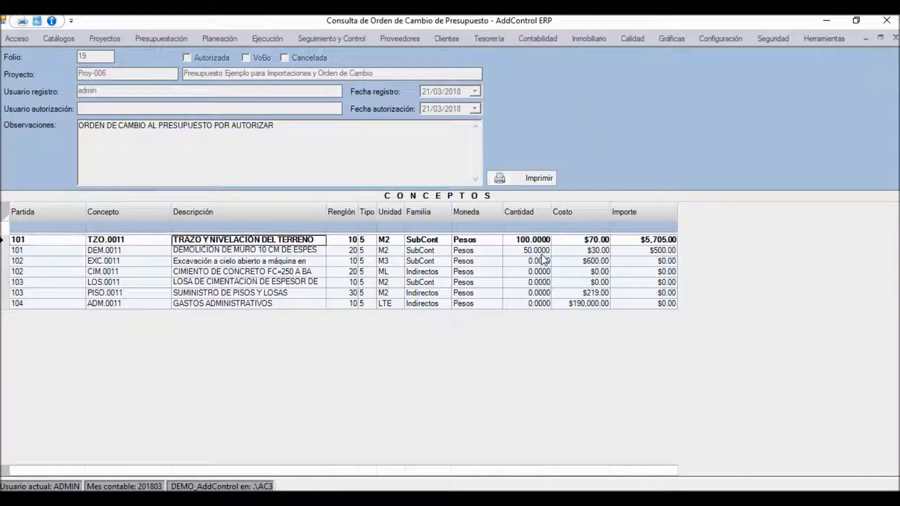
pyautogui.click(531, 240)
pyautogui.click(529, 252)
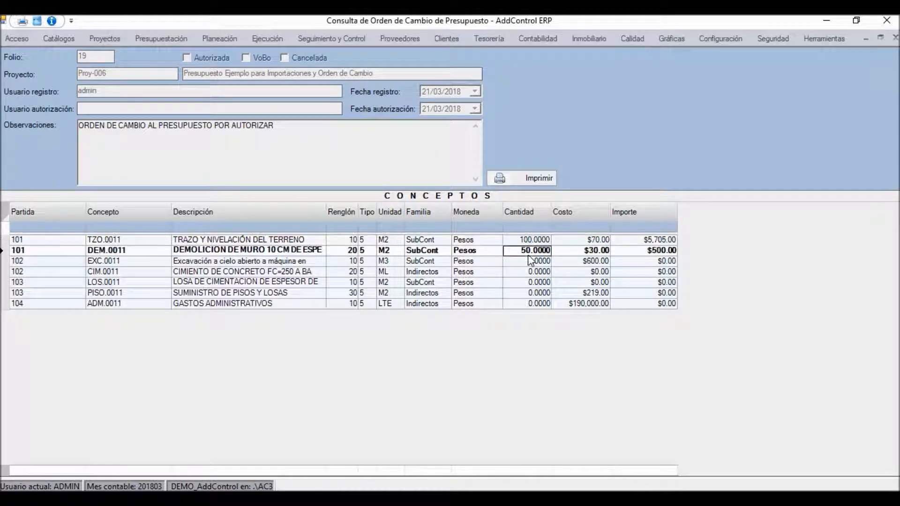
pyautogui.press('Down')
pyautogui.press('Down')
pyautogui.press('Down')
pyautogui.press('Down')
pyautogui.press('Down')
pyautogui.press('Up')
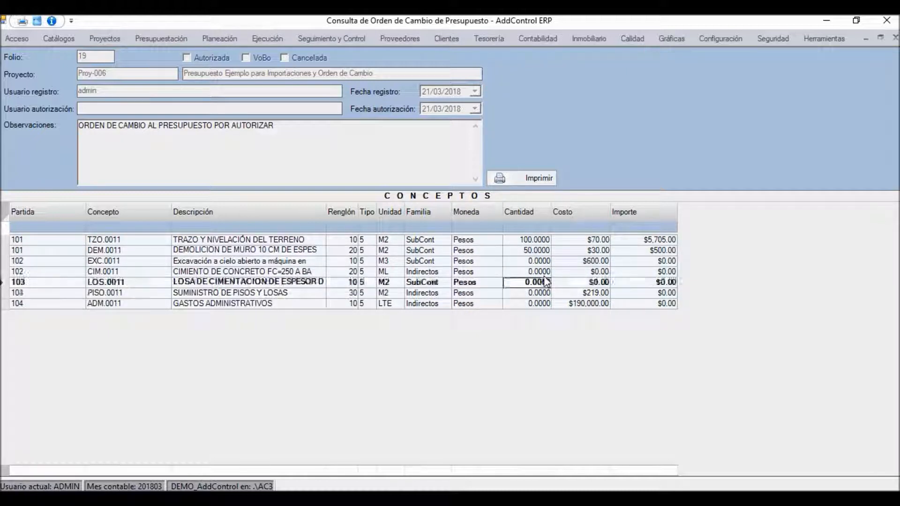
pyautogui.press('Up')
pyautogui.press('Up')
pyautogui.press('Up')
pyautogui.press('Up')
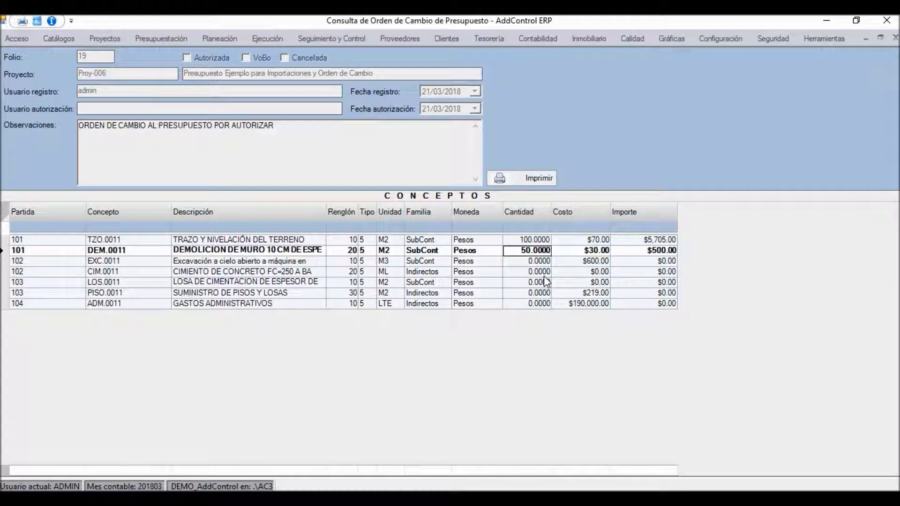
# Step: Examine the input matrix of concept TZO.0011, TRAZO Y NIVELACIÓN DEL TERRENO, and close the change order's detail view
pyautogui.click(338, 240)
pyautogui.doubleClick(299, 241)
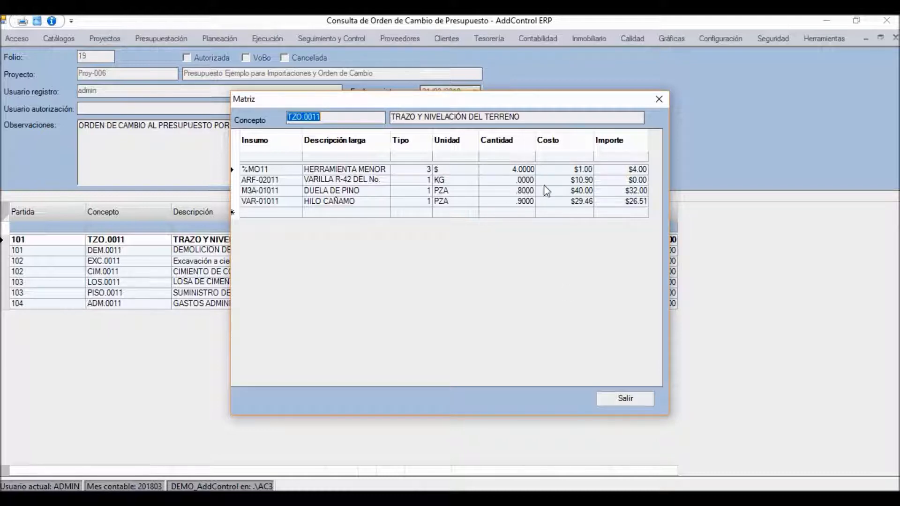
pyautogui.click(658, 99)
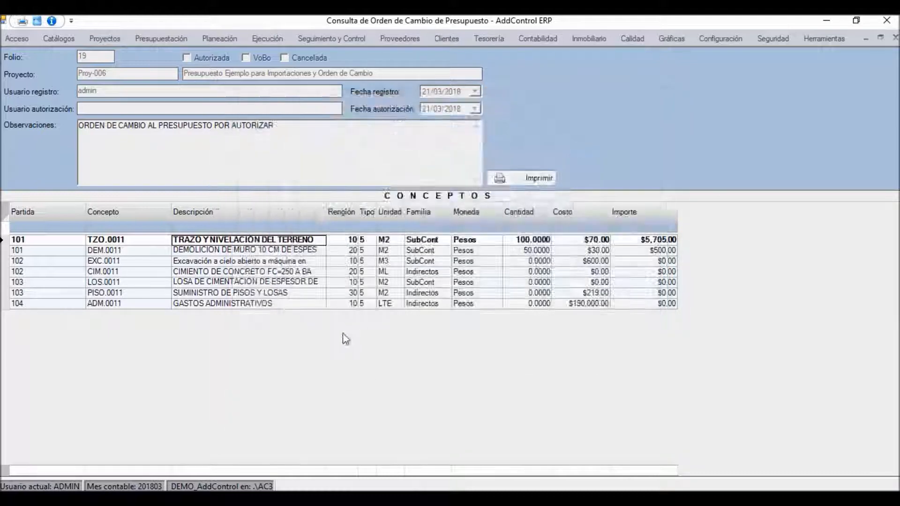
pyautogui.click(424, 251)
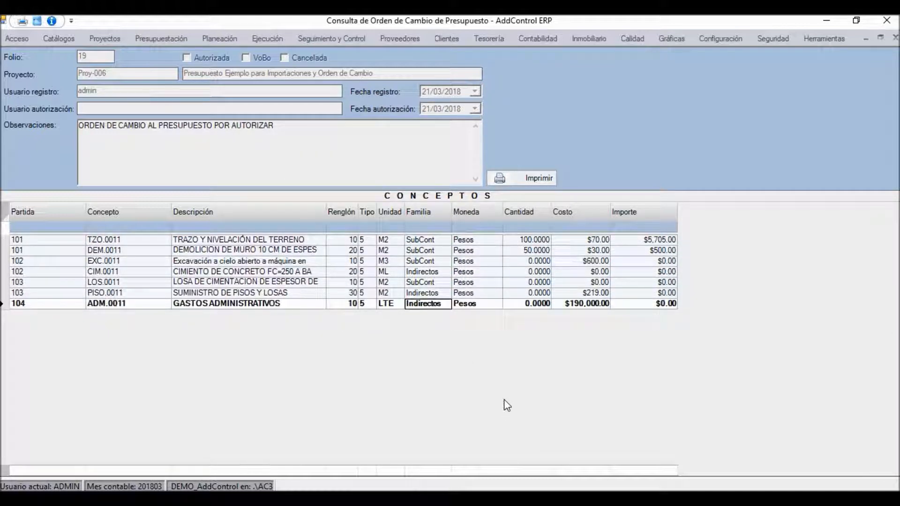
pyautogui.click(895, 38)
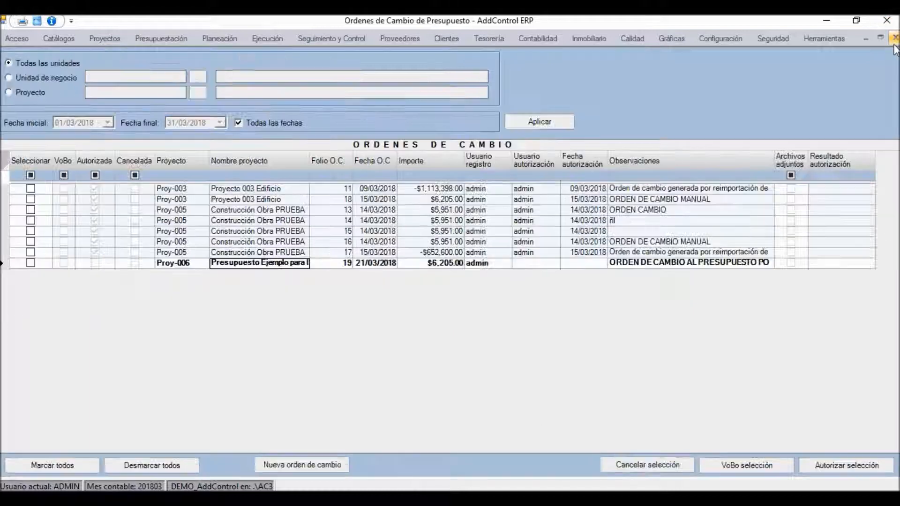
# Step: Authorize the Proy-006 change order in the list of change orders
pyautogui.click(31, 263)
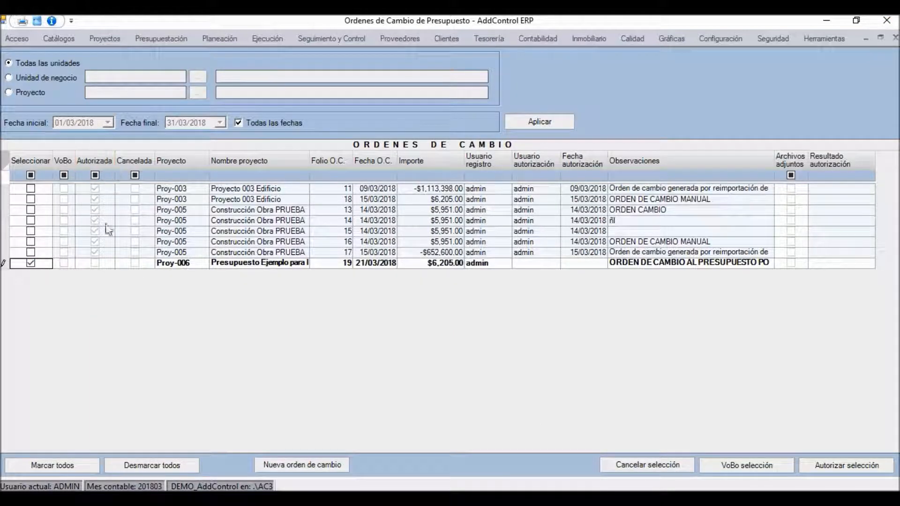
pyautogui.click(807, 465)
pyautogui.click(455, 305)
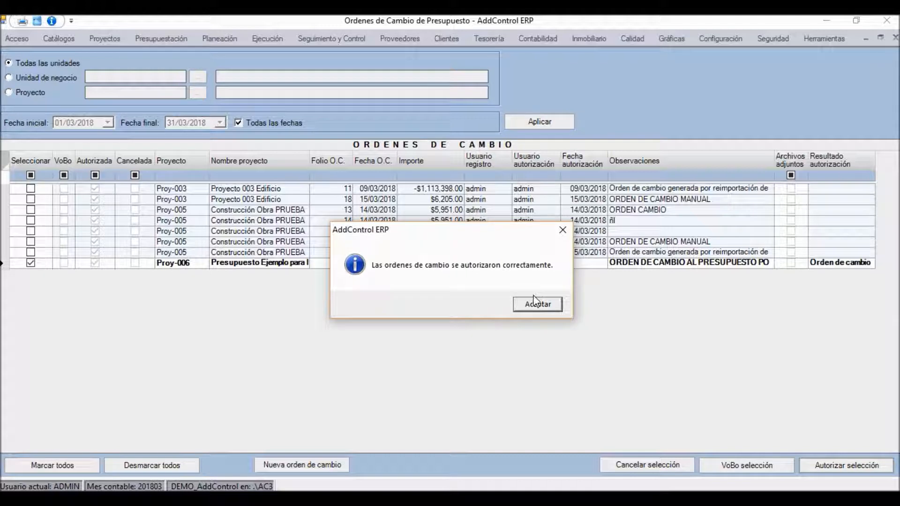
pyautogui.click(533, 307)
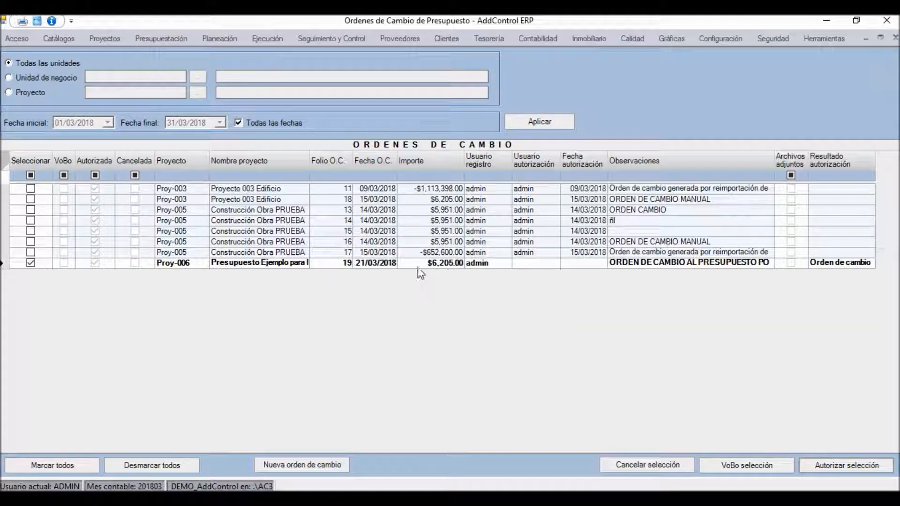
# Step: Briefly view the Proy-005 change order dated 15/03/2018, and close the Ordenes de Cambio window
pyautogui.doubleClick(434, 257)
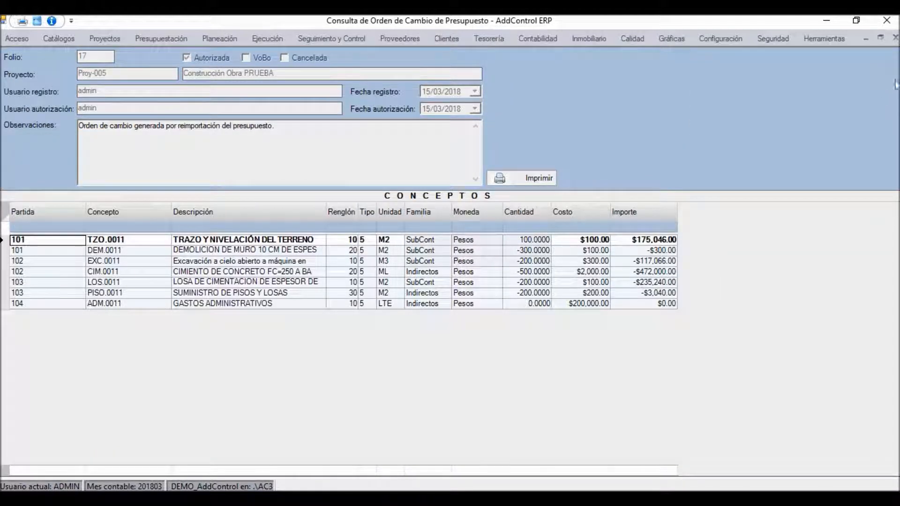
pyautogui.click(895, 38)
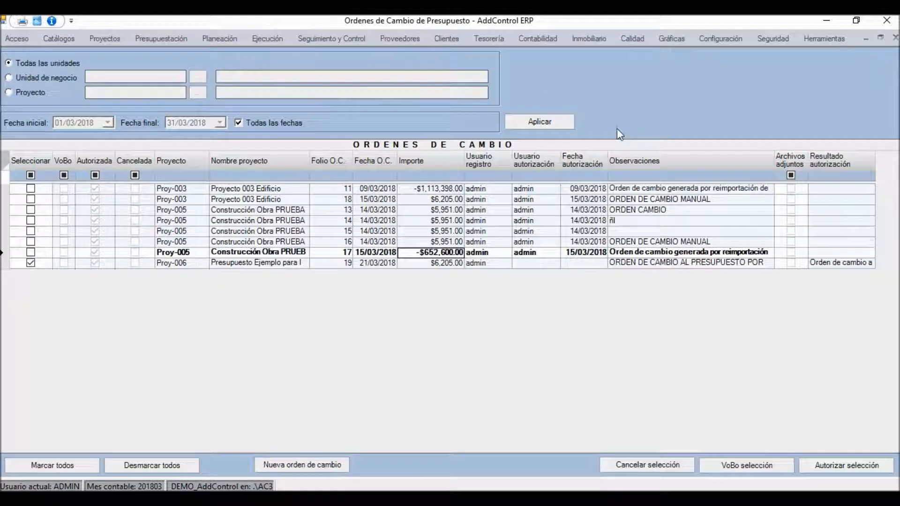
pyautogui.click(438, 263)
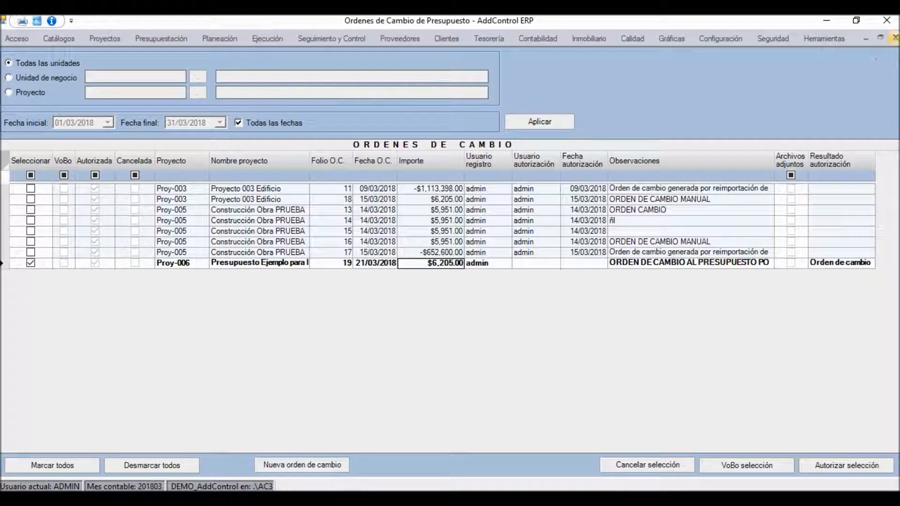
pyautogui.click(895, 38)
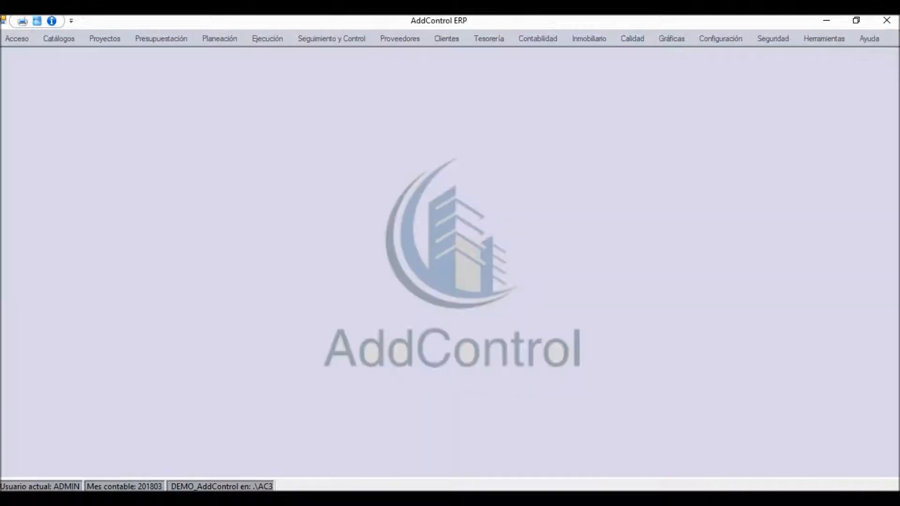
# Step: Authorize the budget of Proy-006 in Autorización de Presupuestos and close that window
pyautogui.click(179, 41)
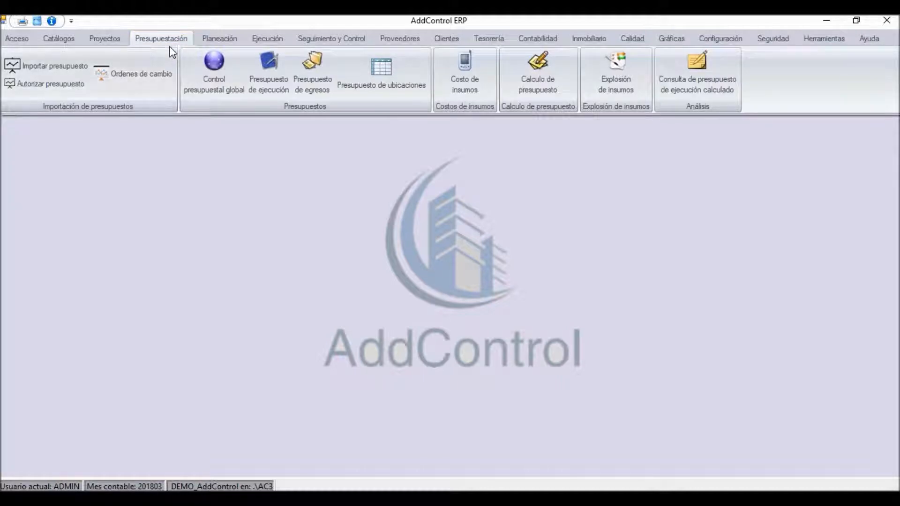
pyautogui.click(46, 85)
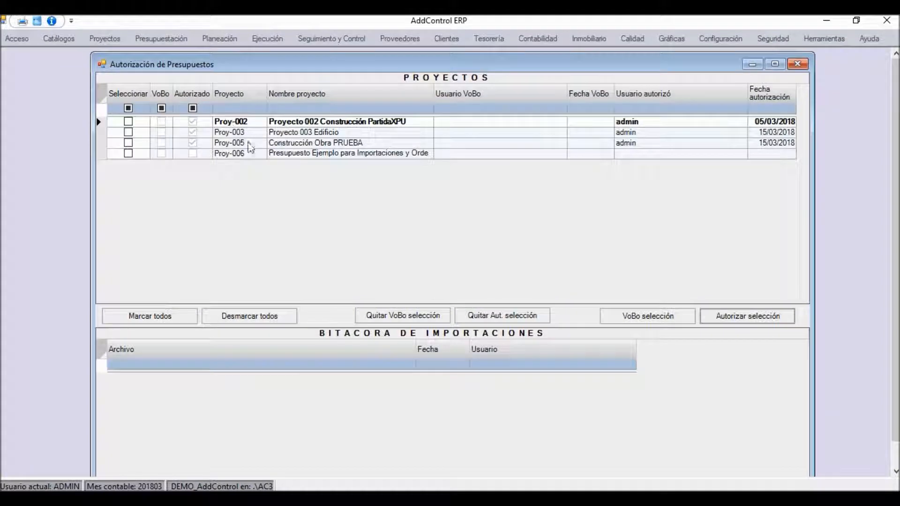
pyautogui.click(128, 154)
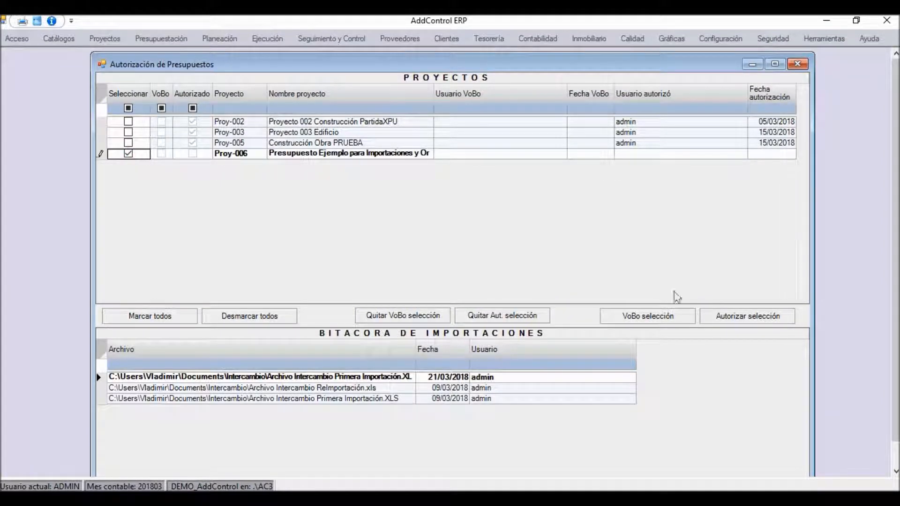
pyautogui.click(736, 313)
pyautogui.click(453, 309)
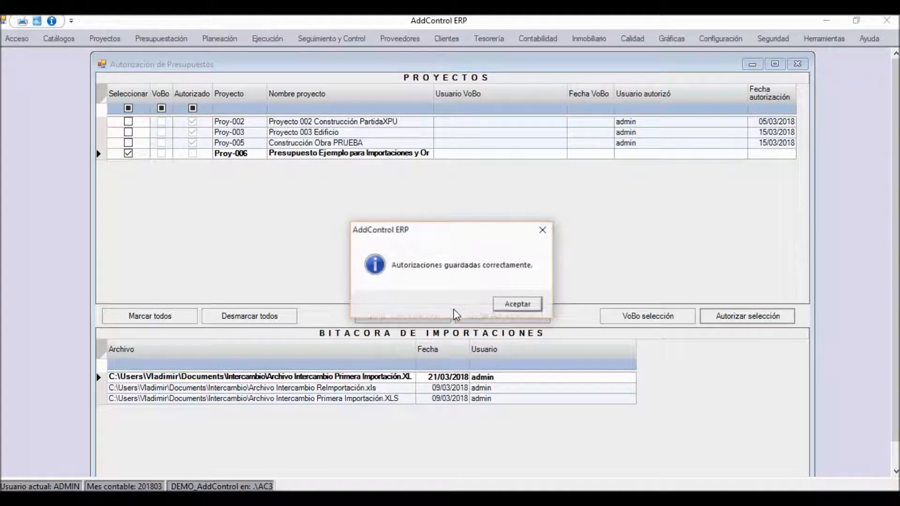
pyautogui.click(517, 307)
pyautogui.click(797, 65)
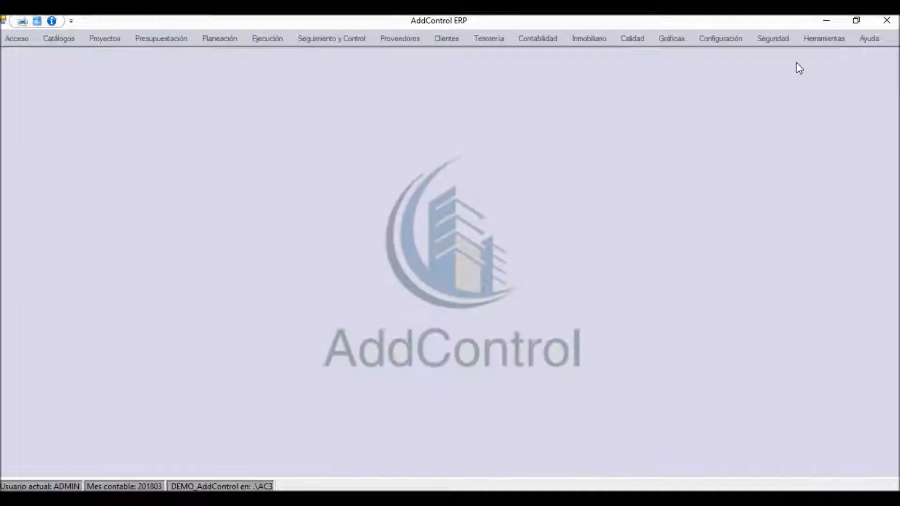
# Step: Recalculate the budget of Proy-006 in Cálculo de Presupuesto, confirm the calculation, and close that window
pyautogui.click(148, 40)
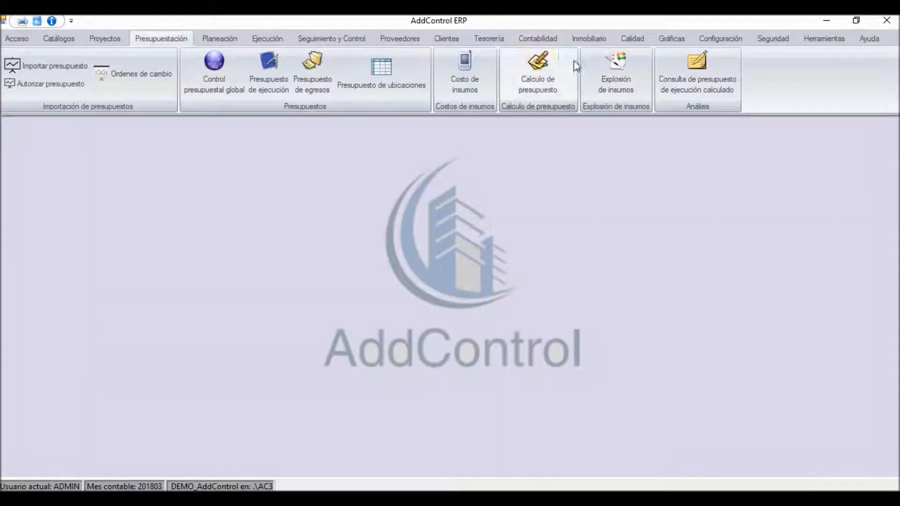
pyautogui.click(541, 70)
pyautogui.click(107, 229)
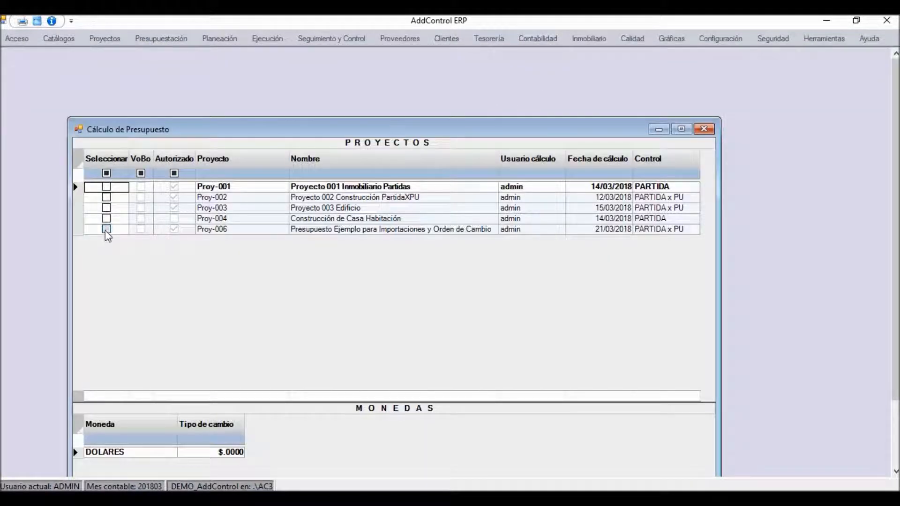
pyautogui.doubleClick(335, 131)
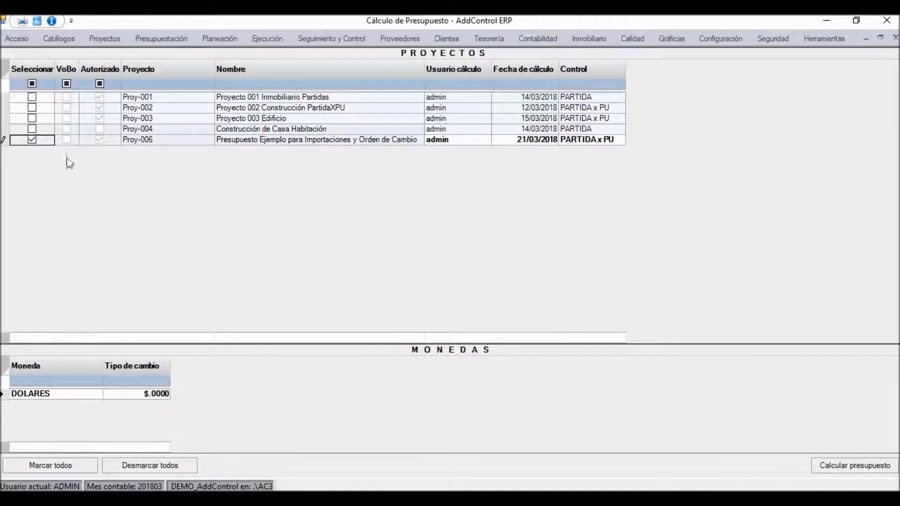
pyautogui.click(825, 465)
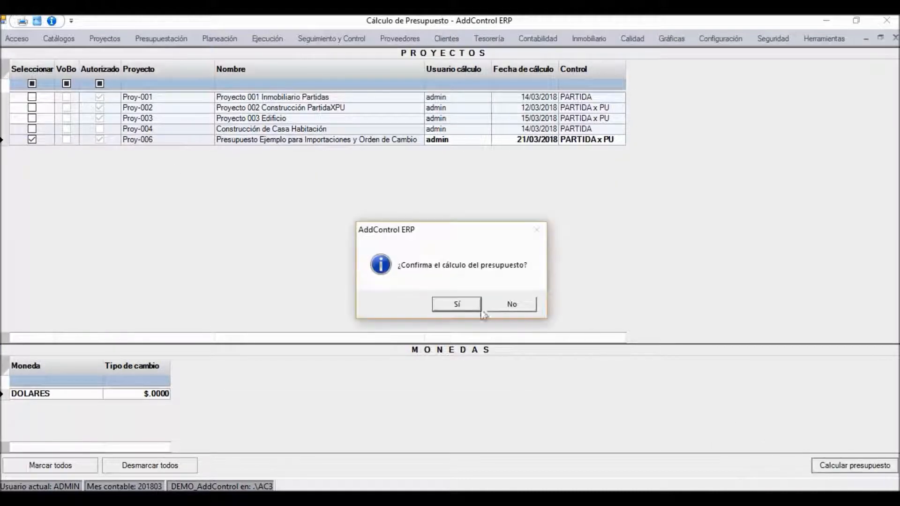
pyautogui.click(451, 306)
pyautogui.click(495, 304)
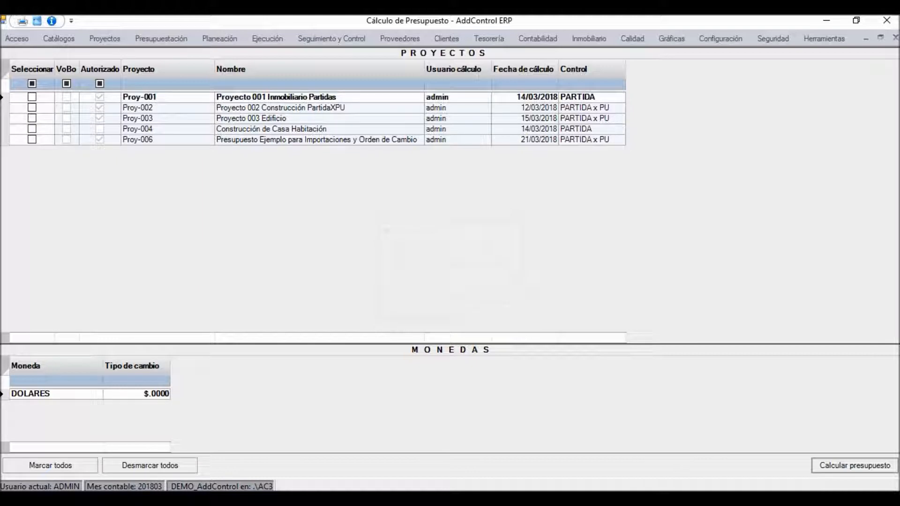
pyautogui.click(894, 37)
# Step: Open Proy-006 in Presupuesto de Ejecución and examine the original, additive and total quantities of concept TZO.0011
pyautogui.click(173, 41)
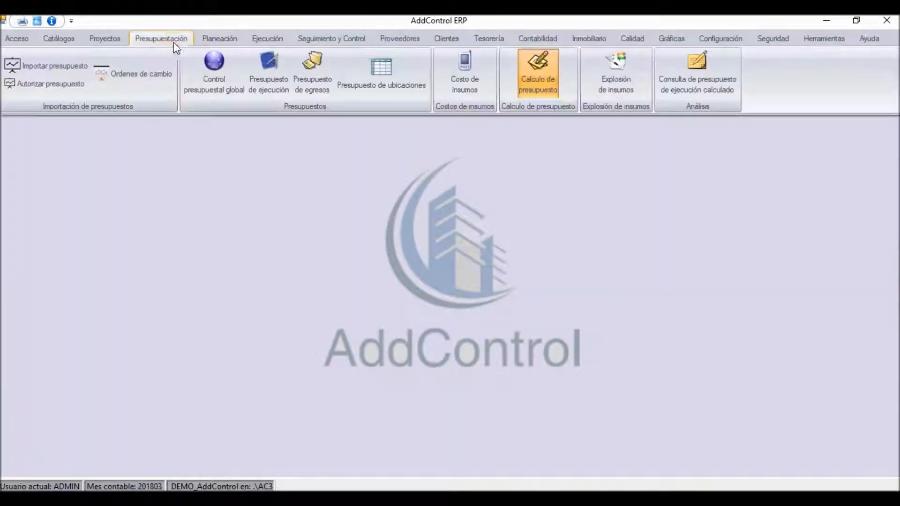
pyautogui.click(272, 90)
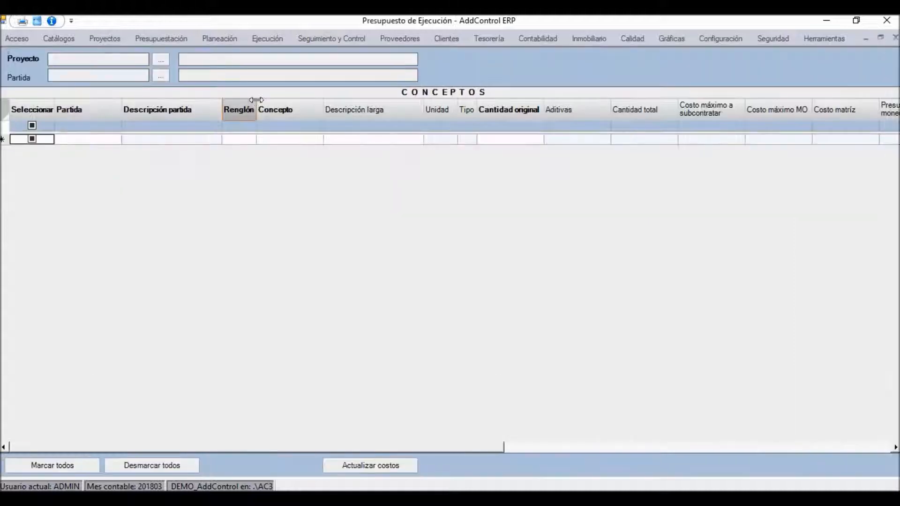
pyautogui.click(164, 59)
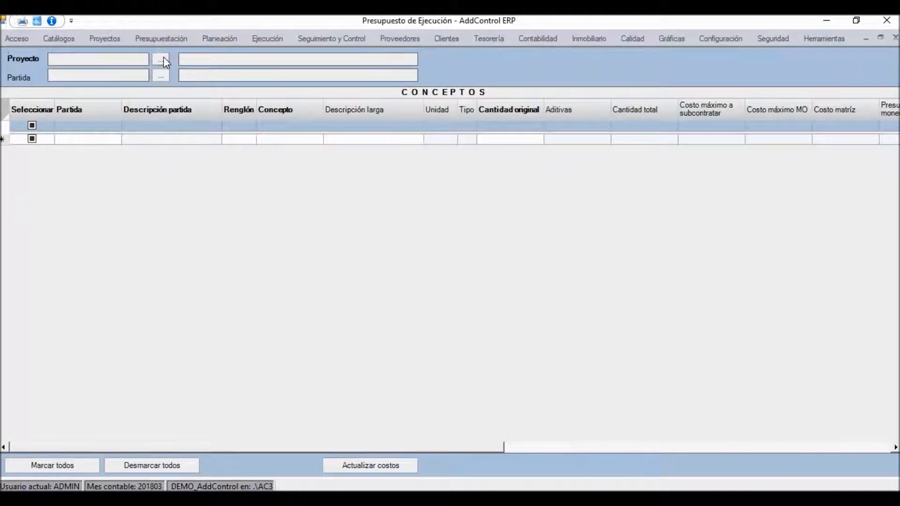
pyautogui.doubleClick(296, 229)
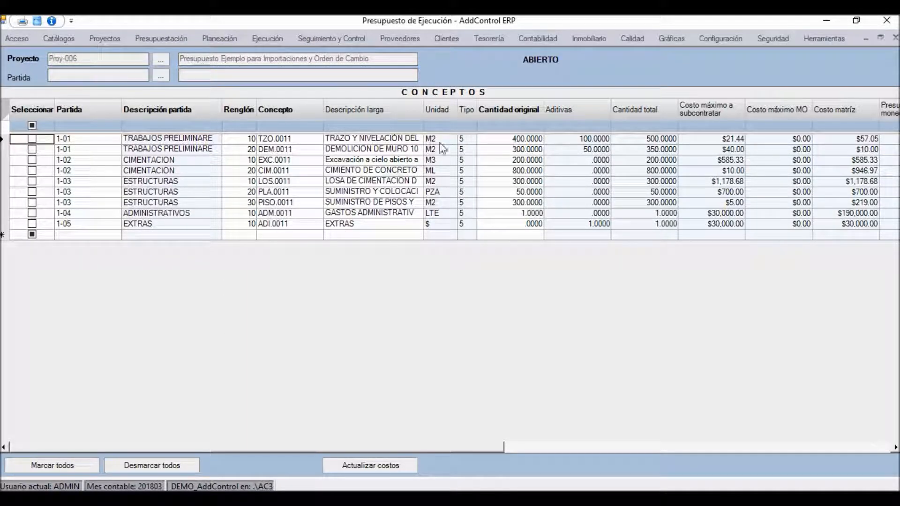
pyautogui.click(412, 140)
pyautogui.click(521, 140)
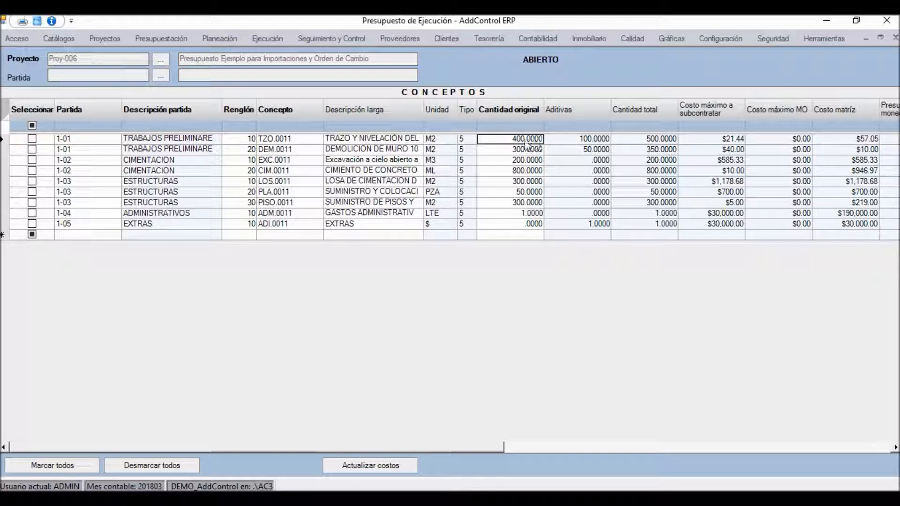
pyautogui.click(442, 140)
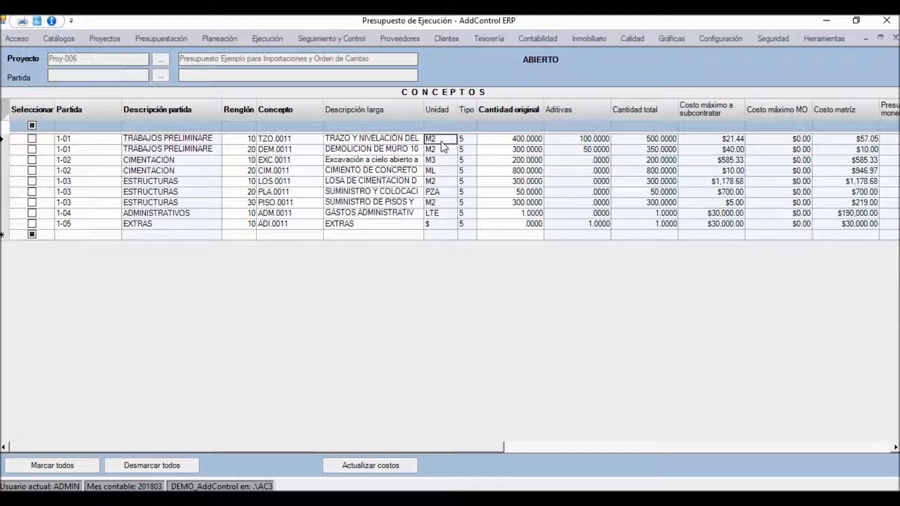
pyautogui.click(574, 139)
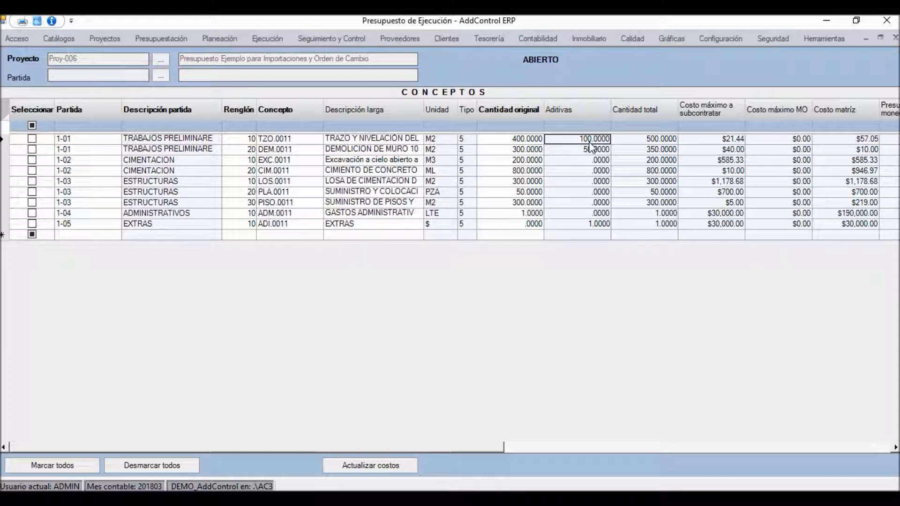
pyautogui.press('Tab')
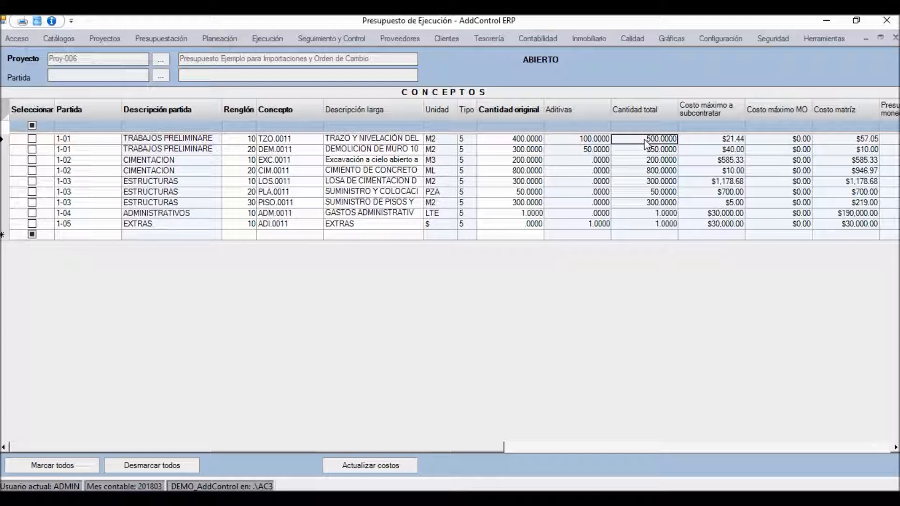
# Step: Review the Aditivas quantities of the other concepts in the execution budget, from DEM.0011 down to EXTRAS
pyautogui.click(597, 151)
pyautogui.click(596, 161)
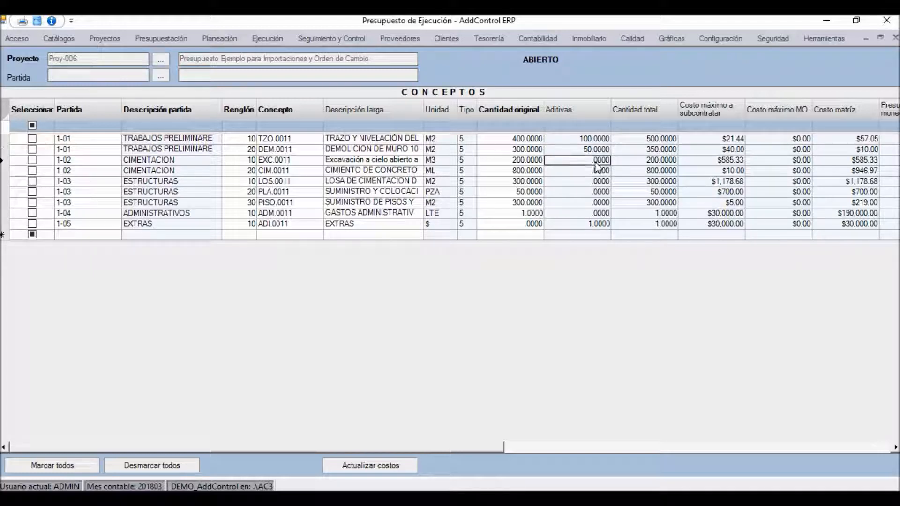
pyautogui.press('Down')
pyautogui.press('Down')
pyautogui.press('Down')
pyautogui.press('Down')
pyautogui.press('Down')
pyautogui.press('Up')
pyautogui.press('Up')
pyautogui.press('Up')
pyautogui.press('Up')
pyautogui.press('Up')
pyautogui.press('Down')
pyautogui.press('Down')
pyautogui.press('Down')
pyautogui.press('Down')
pyautogui.press('Down')
pyautogui.press('Down')
pyautogui.press('Up')
pyautogui.press('Up')
pyautogui.press('Up')
pyautogui.press('Up')
pyautogui.press('Up')
pyautogui.press('Up')
pyautogui.press('Down')
pyautogui.press('Down')
pyautogui.press('Down')
pyautogui.press('Down')
pyautogui.press('Down')
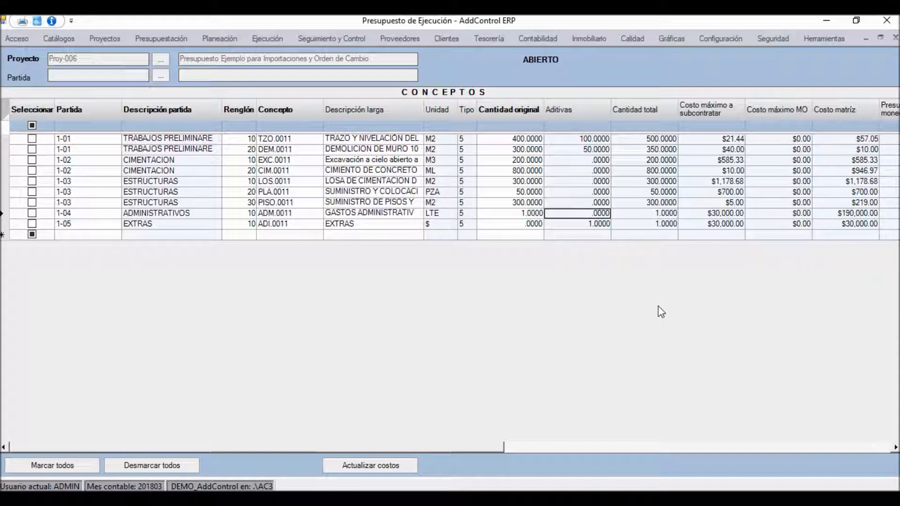
pyautogui.press('Down')
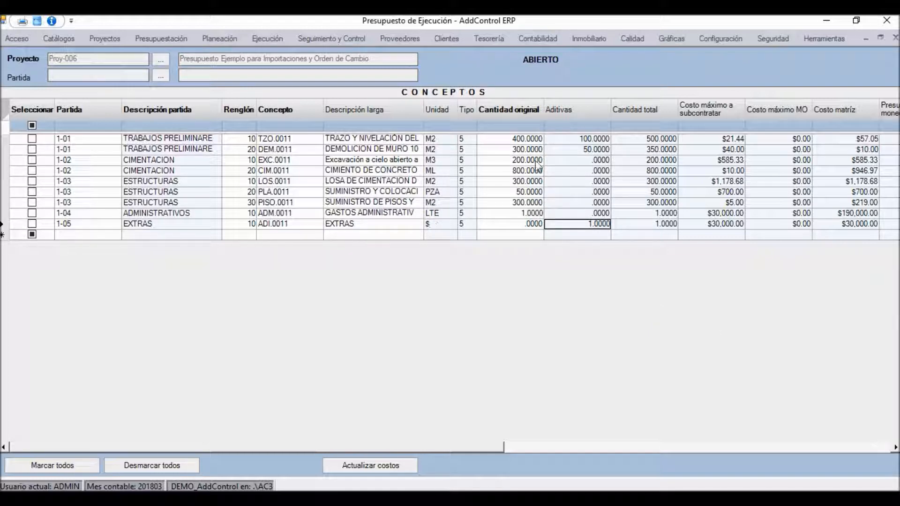
# Step: Check the original, additive and total quantities of the EXTRAS concept, ADI.0011
pyautogui.click(525, 225)
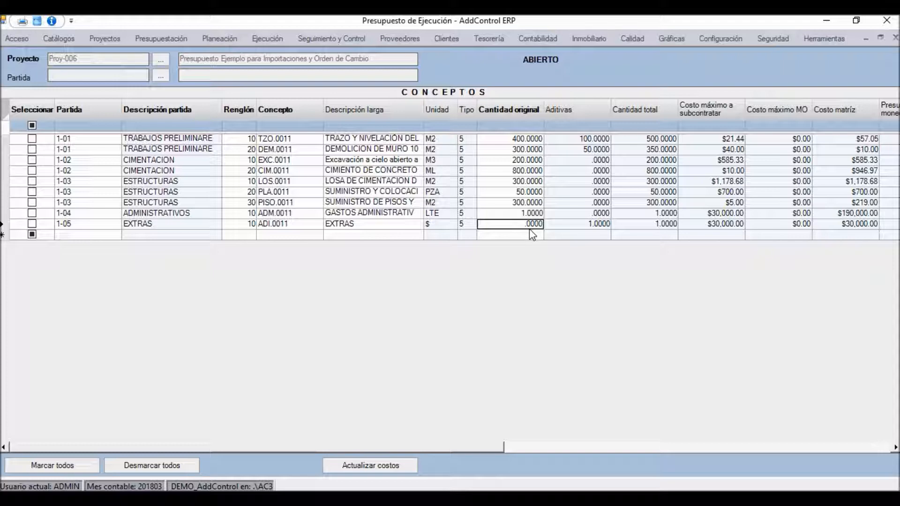
pyautogui.click(591, 227)
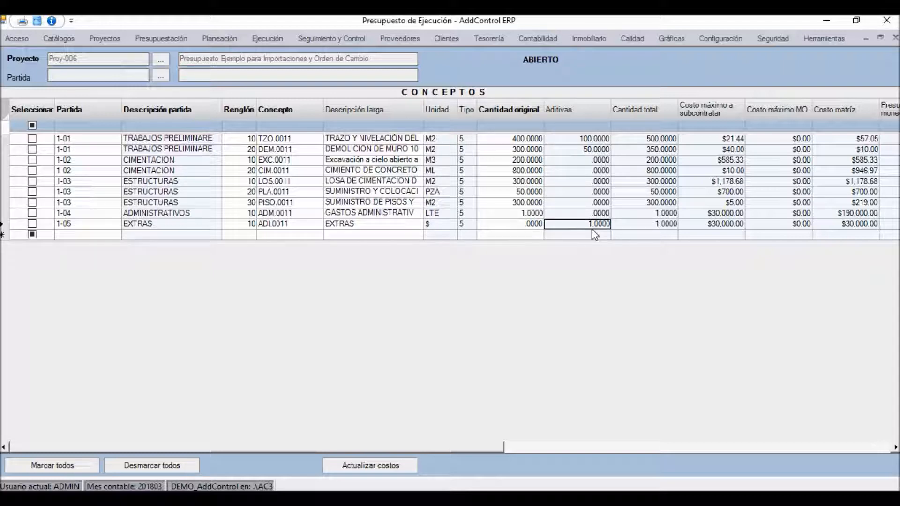
pyautogui.click(635, 227)
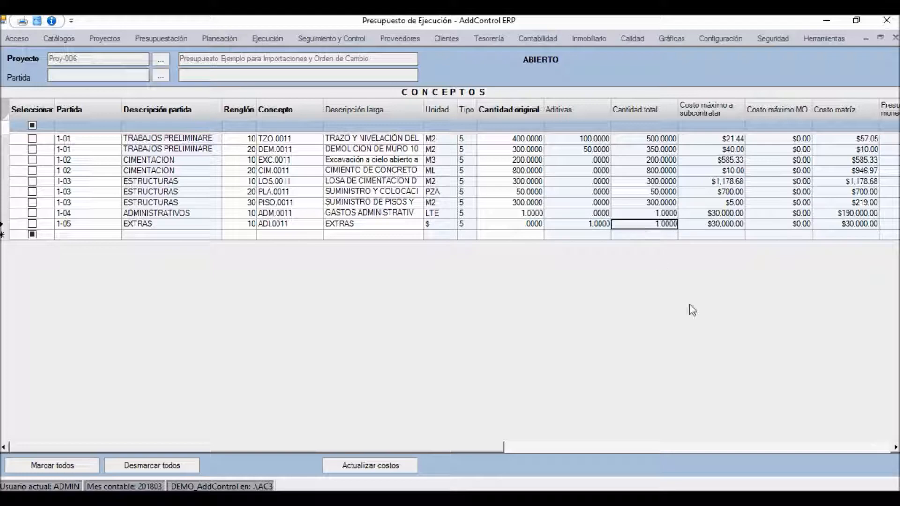
# Step: Examine the budget, subcontract and piecework columns of the execution budget's concepts, and return to the quantity columns
pyautogui.press('Right')
pyautogui.press('Right')
pyautogui.press('Right')
pyautogui.press('Right')
pyautogui.press('Right')
pyautogui.press('Right')
pyautogui.press('Right')
pyautogui.press('Right')
pyautogui.press('Right')
pyautogui.press('Right')
pyautogui.press('Right')
pyautogui.press('Right')
pyautogui.press('Right')
pyautogui.press('Right')
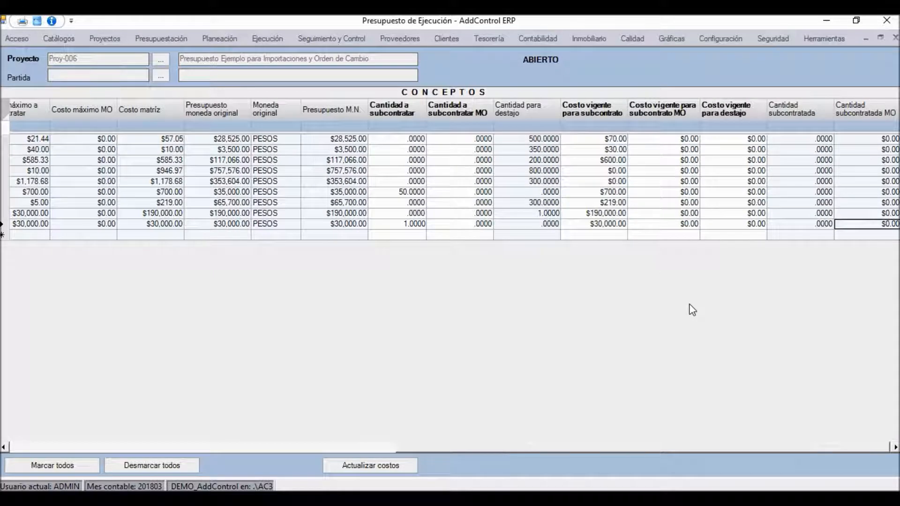
pyautogui.press('Left')
pyautogui.press('Left')
pyautogui.press('Left')
pyautogui.press('Left')
pyautogui.press('Left')
pyautogui.press('Left')
pyautogui.press('Left')
pyautogui.press('Left')
pyautogui.press('Left')
pyautogui.press('Left')
pyautogui.press('Left')
pyautogui.press('Left')
pyautogui.press('Left')
pyautogui.press('Left')
pyautogui.press('Left')
pyautogui.press('Left')
pyautogui.press('Left')
pyautogui.press('Left')
pyautogui.press('Left')
pyautogui.press('Left')
pyautogui.press('Left')
pyautogui.press('Left')
pyautogui.press('Left')
pyautogui.press('Left')
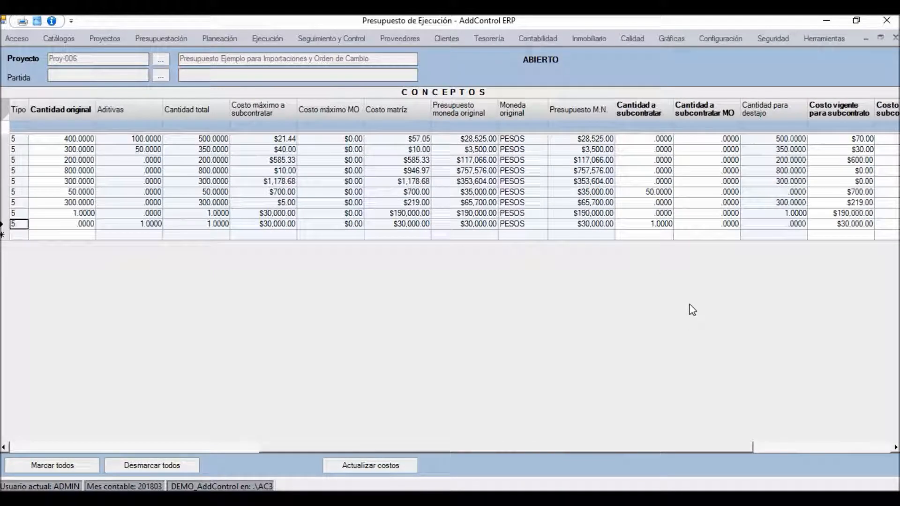
# Step: Examine the input matrix of TZO.0011 in the execution budget, checking the VARILLA R-42 quantity, and close the matrix
pyautogui.doubleClick(592, 139)
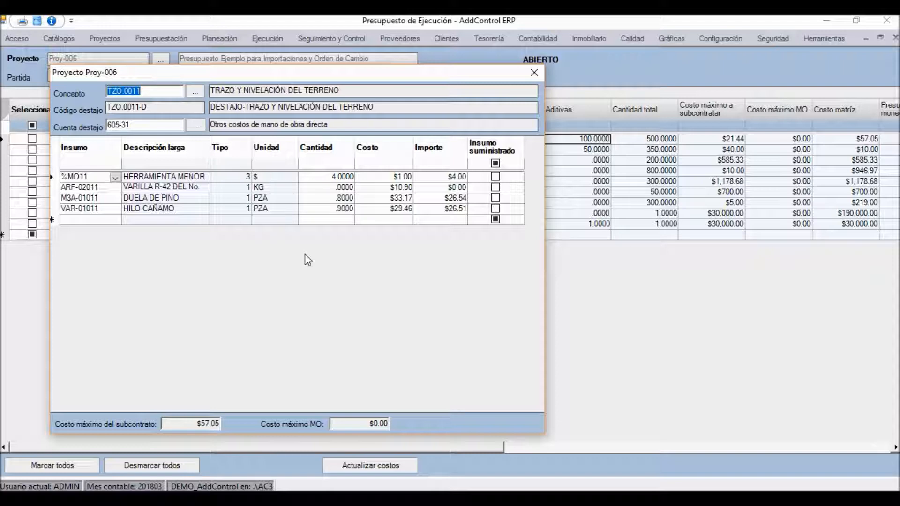
pyautogui.click(185, 186)
pyautogui.click(321, 188)
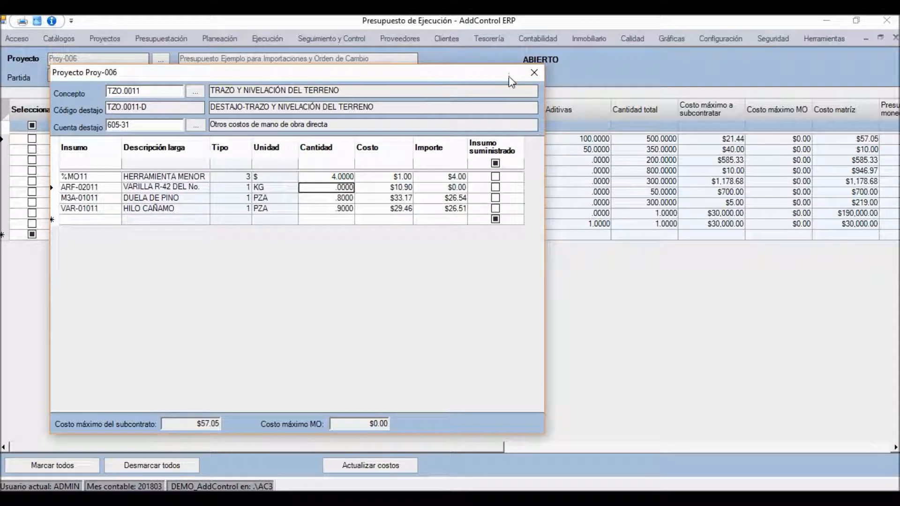
pyautogui.click(534, 73)
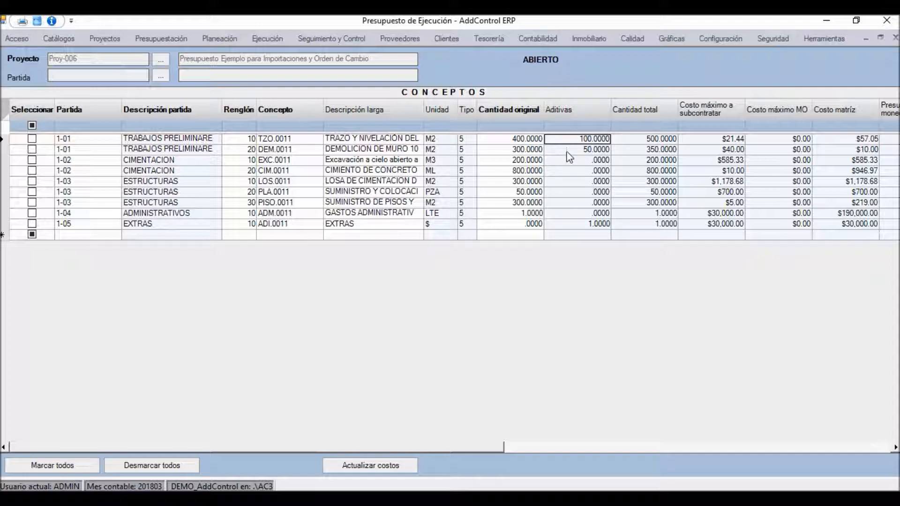
# Step: Open the Explosión de Insumos of Proy-006 and review its inputs' original quantities and quantities still to be requisitioned
pyautogui.click(155, 37)
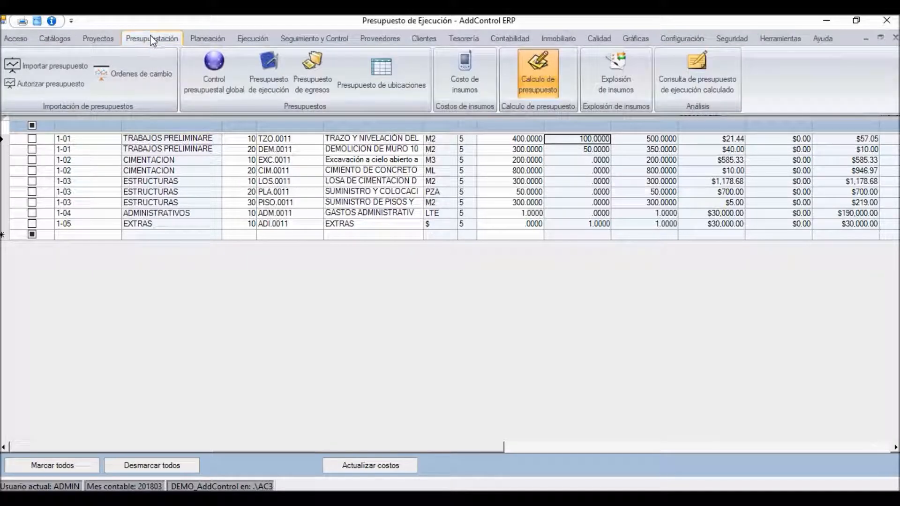
pyautogui.click(617, 71)
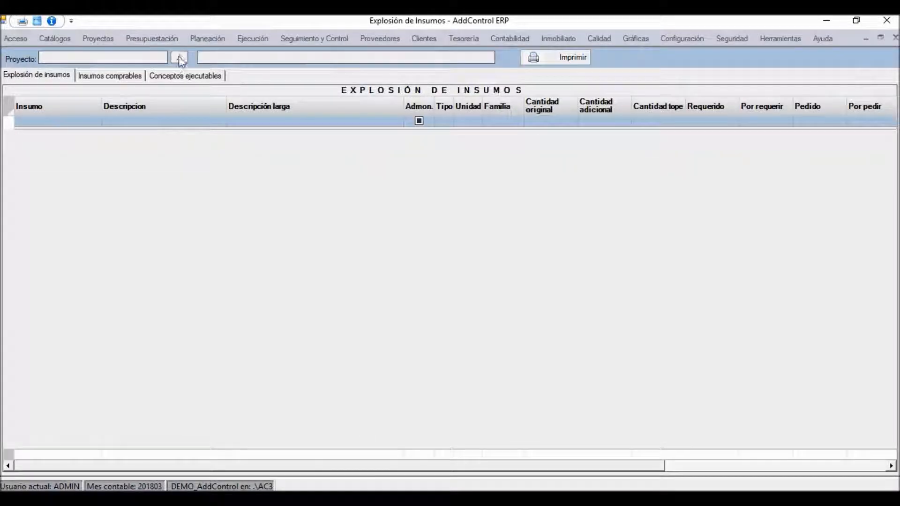
pyautogui.click(179, 57)
pyautogui.click(334, 230)
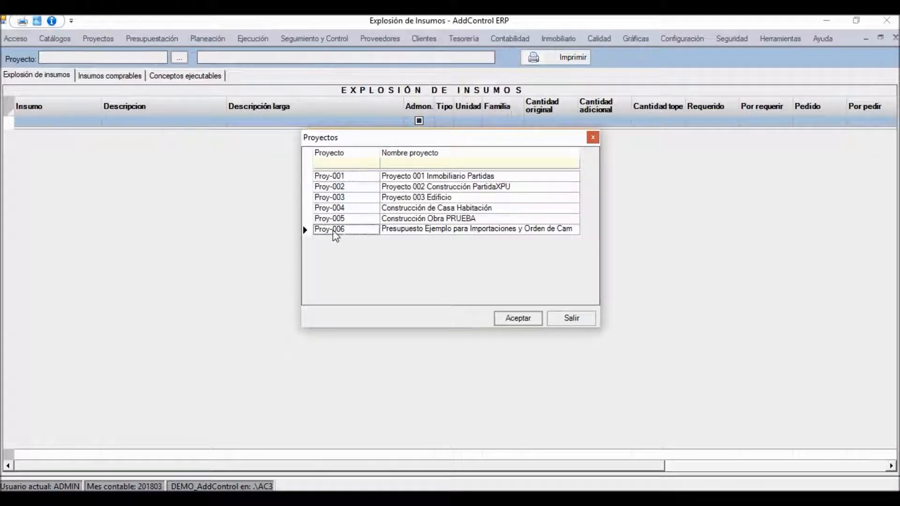
pyautogui.doubleClick(335, 231)
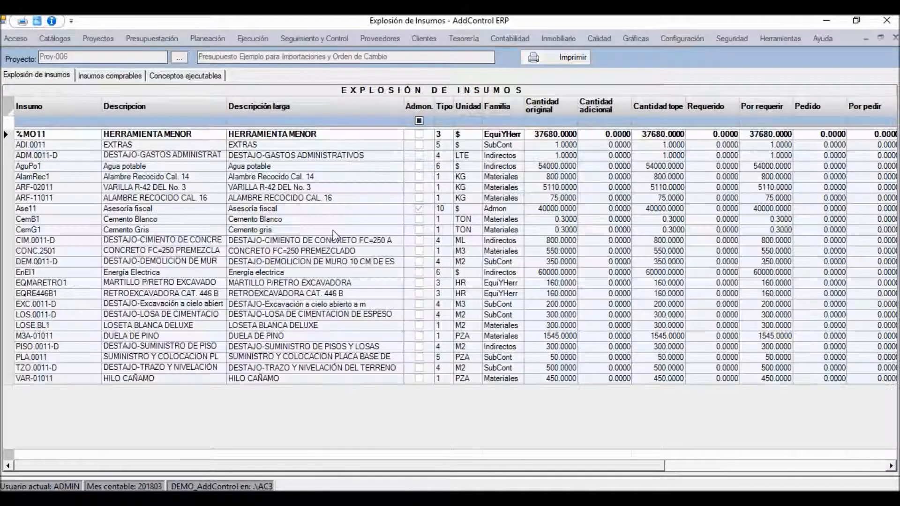
pyautogui.click(292, 210)
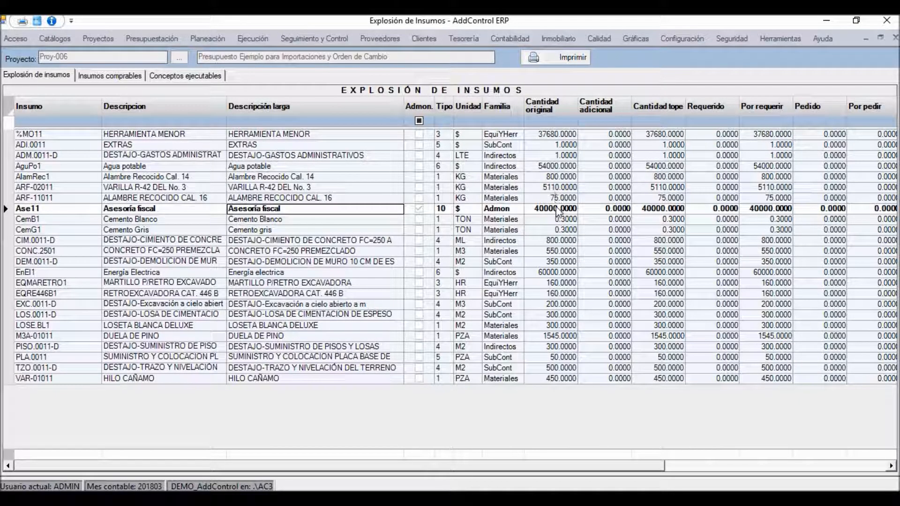
pyautogui.click(557, 272)
pyautogui.click(551, 306)
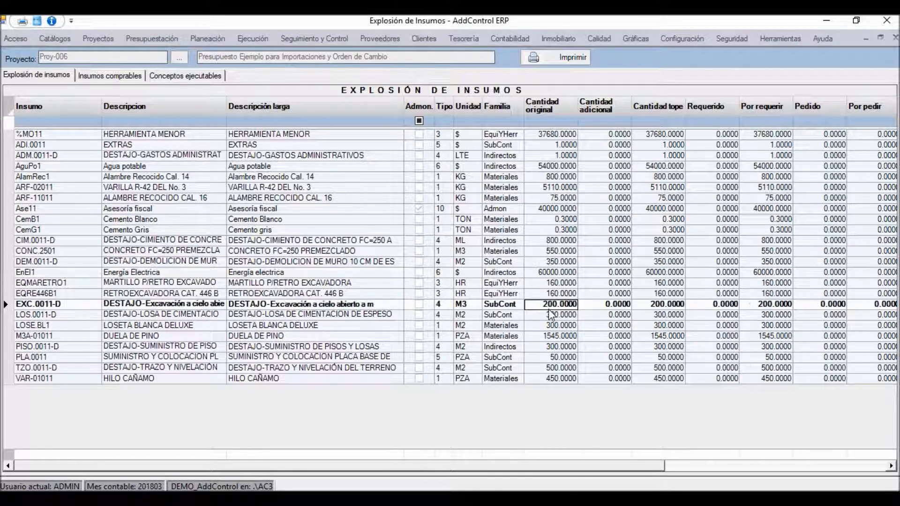
pyautogui.click(553, 327)
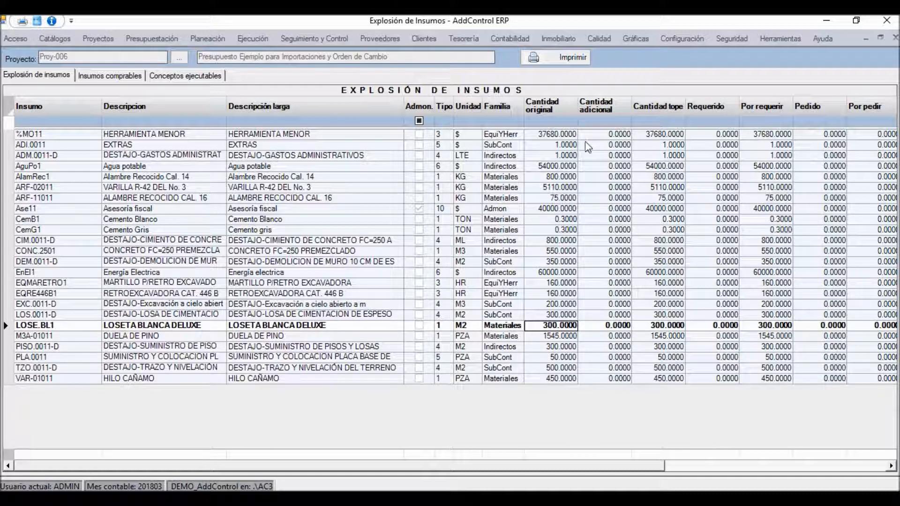
pyautogui.click(782, 156)
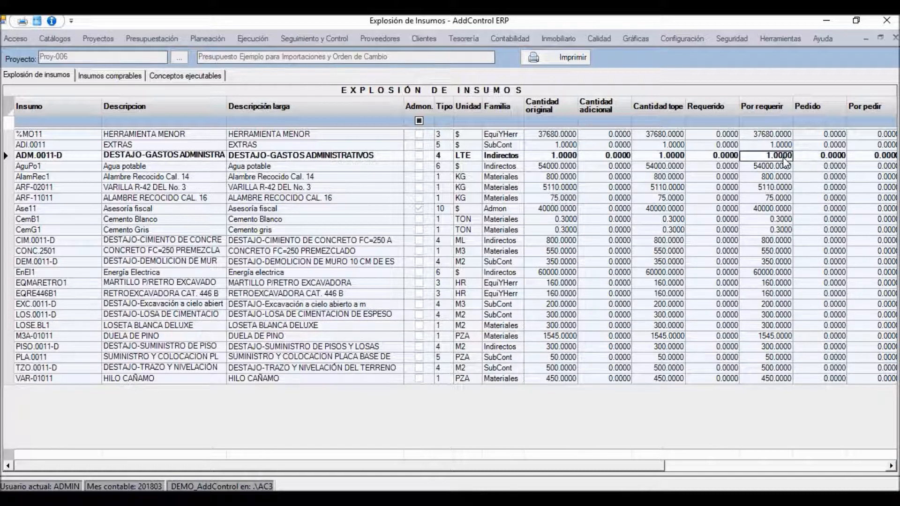
# Step: Examine the purchasable inputs of Proy-006, including their ordered, Ejercido and Por ejercer quantities
pyautogui.click(114, 79)
pyautogui.click(828, 159)
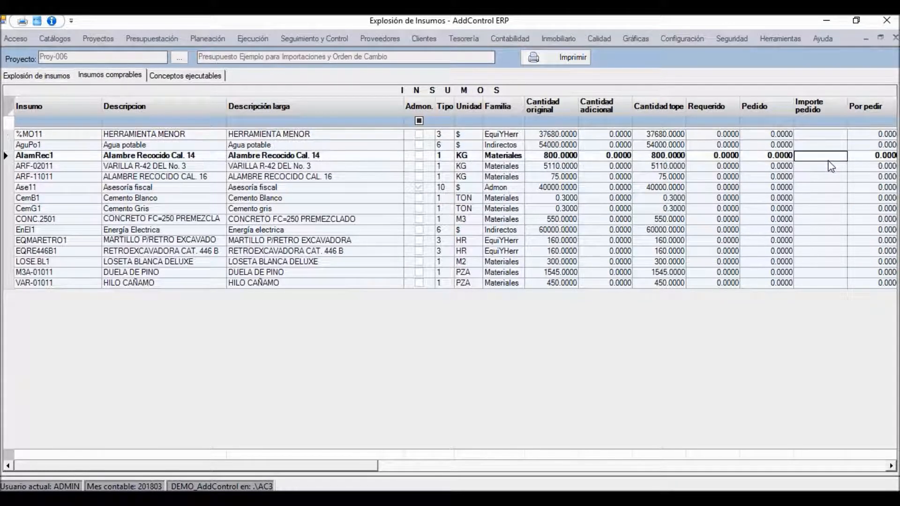
pyautogui.press('Tab')
pyautogui.press('Tab')
pyautogui.press('Tab')
pyautogui.press('Tab')
pyautogui.press('Tab')
pyautogui.press('Tab')
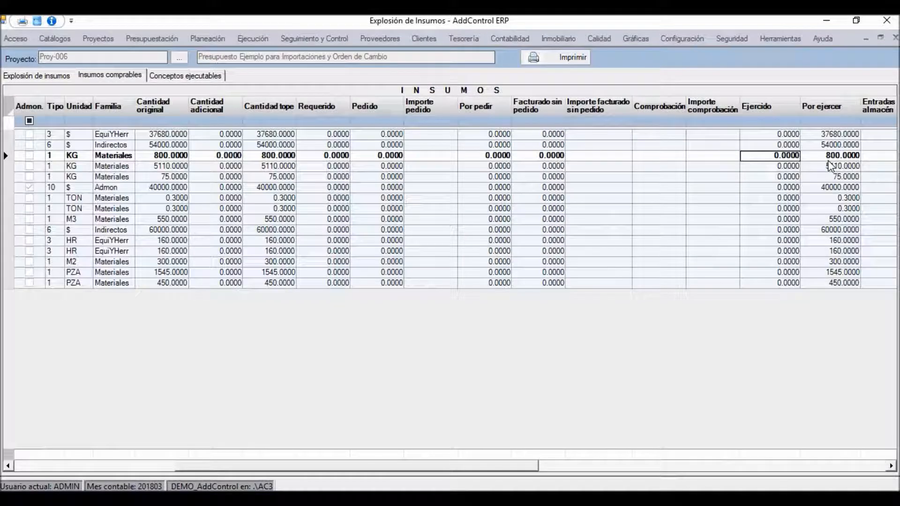
pyautogui.click(783, 135)
pyautogui.press('Down')
pyautogui.press('Down')
pyautogui.press('Down')
pyautogui.press('Down')
pyautogui.press('Down')
pyautogui.press('Down')
pyautogui.press('Down')
pyautogui.press('Down')
pyautogui.press('Down')
pyautogui.press('Down')
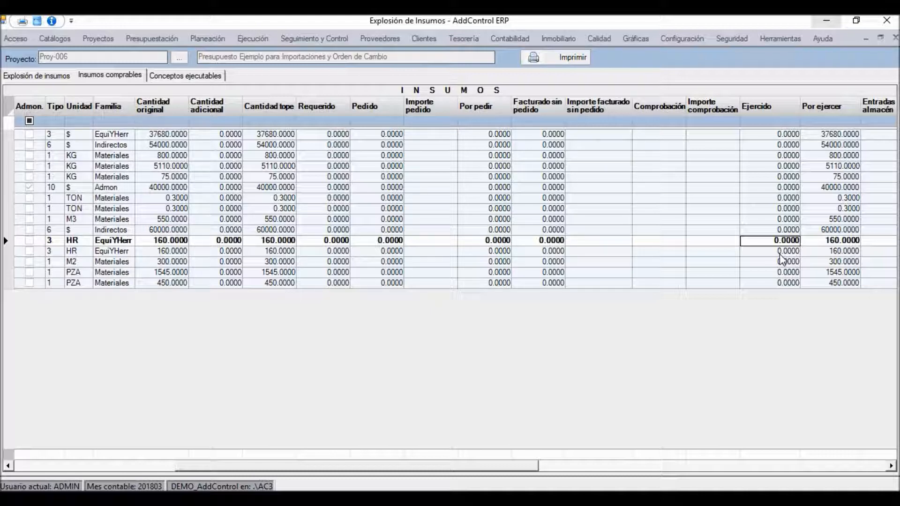
# Step: Examine the Comprobación, warehouse, transfer, cost and cap columns of Proy-006's purchasable inputs
pyautogui.press('Left')
pyautogui.press('Left')
pyautogui.press('Left')
pyautogui.press('Left')
pyautogui.press('Left')
pyautogui.press('Left')
pyautogui.press('Left')
pyautogui.press('Left')
pyautogui.press('Left')
pyautogui.press('Left')
pyautogui.press('Left')
pyautogui.press('Left')
pyautogui.press('Left')
pyautogui.press('Left')
pyautogui.press('Left')
pyautogui.press('Left')
pyautogui.press('Left')
pyautogui.press('Left')
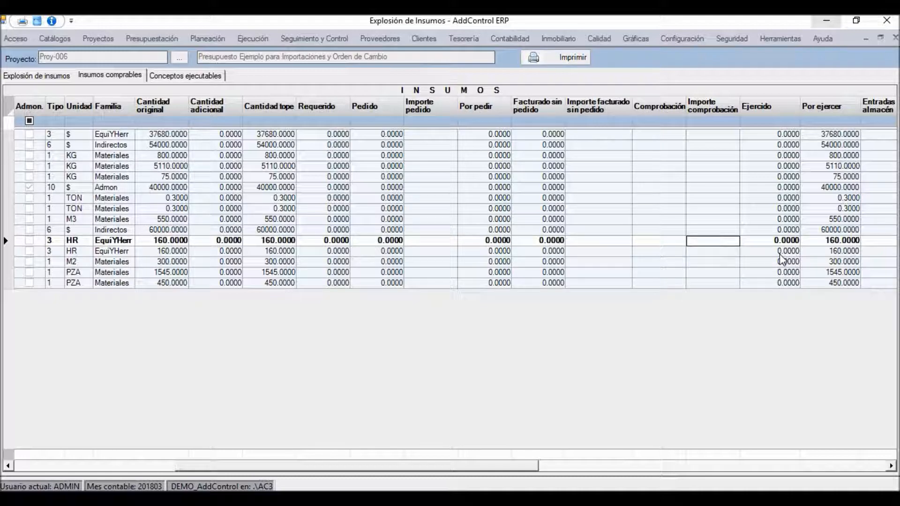
pyautogui.press('Right')
pyautogui.press('Right')
pyautogui.press('Right')
pyautogui.press('Right')
pyautogui.press('Right')
pyautogui.press('Right')
pyautogui.press('Right')
pyautogui.press('Right')
pyautogui.press('Right')
pyautogui.press('Right')
pyautogui.press('Right')
pyautogui.press('Right')
pyautogui.press('Right')
pyautogui.press('Right')
pyautogui.press('Right')
pyautogui.press('Right')
pyautogui.press('Right')
pyautogui.press('Right')
pyautogui.press('Right')
pyautogui.press('Right')
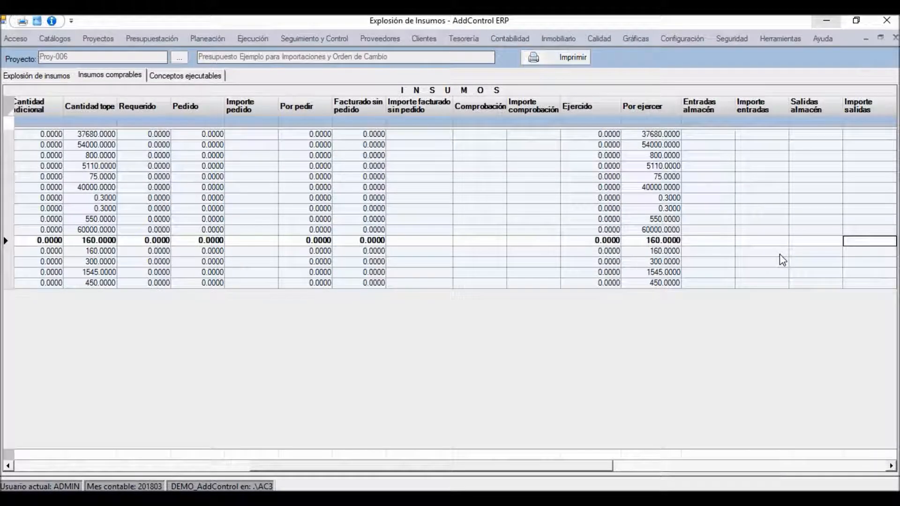
pyautogui.press('Right')
pyautogui.press('Right')
pyautogui.press('Right')
pyautogui.press('Right')
pyautogui.press('Right')
pyautogui.press('Right')
pyautogui.press('Right')
pyautogui.press('Right')
pyautogui.press('Right')
pyautogui.press('Right')
pyautogui.press('Right')
pyautogui.press('Right')
pyautogui.press('Right')
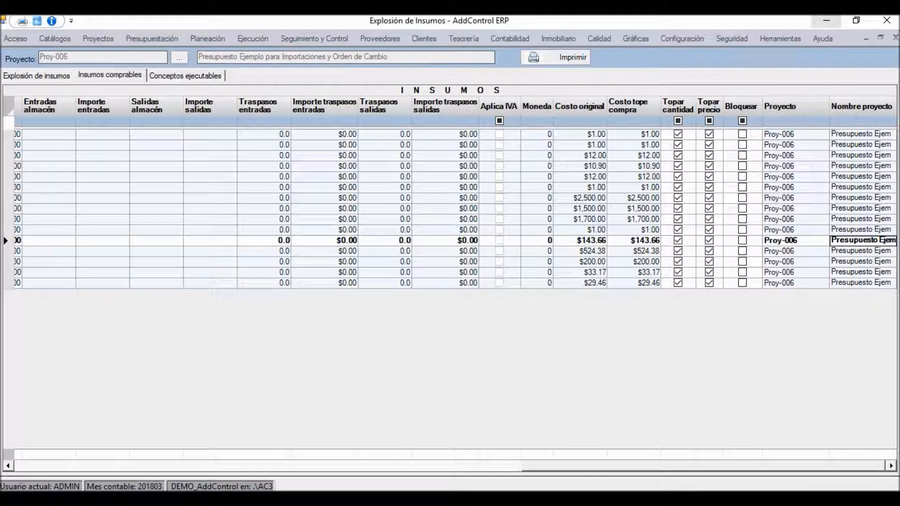
# Step: Return to the description and quantity columns of the purchasable inputs on the Energía electrica row
pyautogui.click(585, 230)
pyautogui.press('Left')
pyautogui.press('Left')
pyautogui.press('Left')
pyautogui.press('Left')
pyautogui.press('Left')
pyautogui.press('Left')
pyautogui.press('Left')
pyautogui.press('Left')
pyautogui.press('Left')
pyautogui.press('Left')
pyautogui.press('Left')
pyautogui.press('Left')
pyautogui.press('Left')
pyautogui.press('Left')
pyautogui.press('Left')
pyautogui.press('Left')
pyautogui.press('Left')
pyautogui.press('Left')
pyautogui.press('Left')
pyautogui.press('Left')
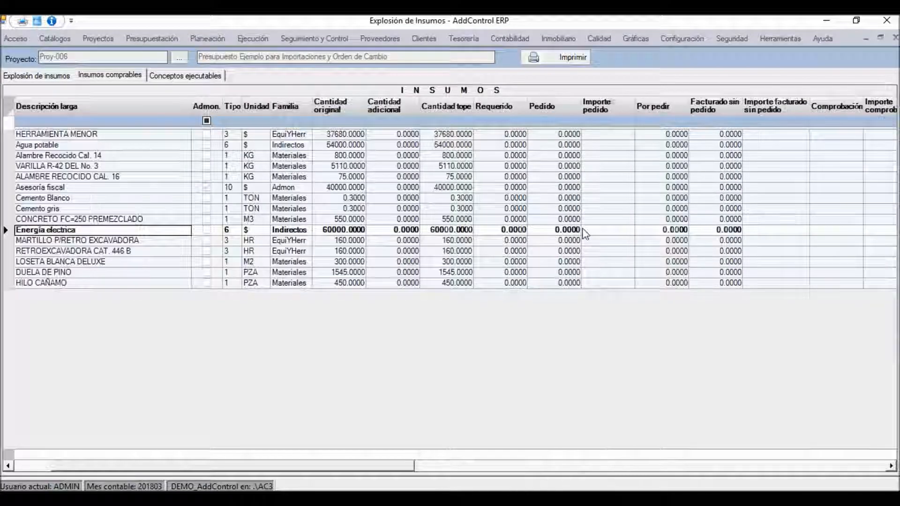
pyautogui.press('Left')
pyautogui.press('Left')
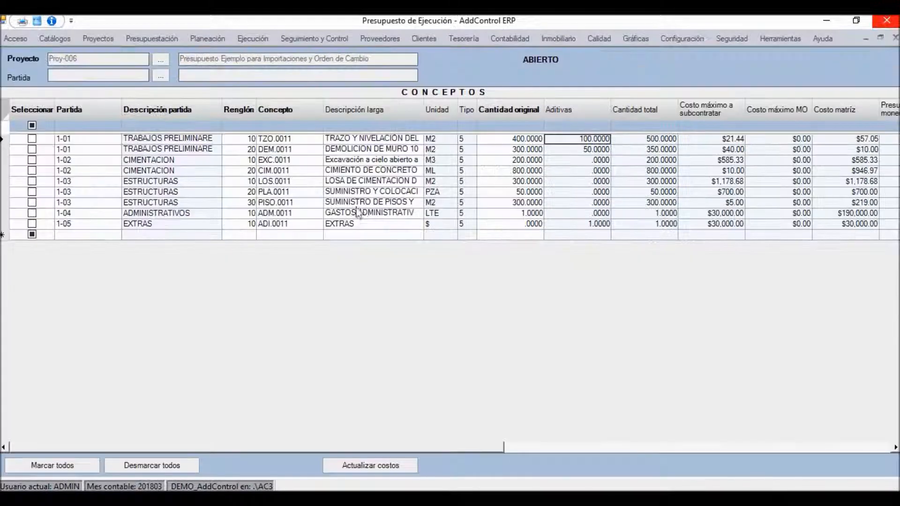
# Step: Return to the execution budget of Proy-006 and check the Cantidad total of concept PLA.0011
pyautogui.click(655, 193)
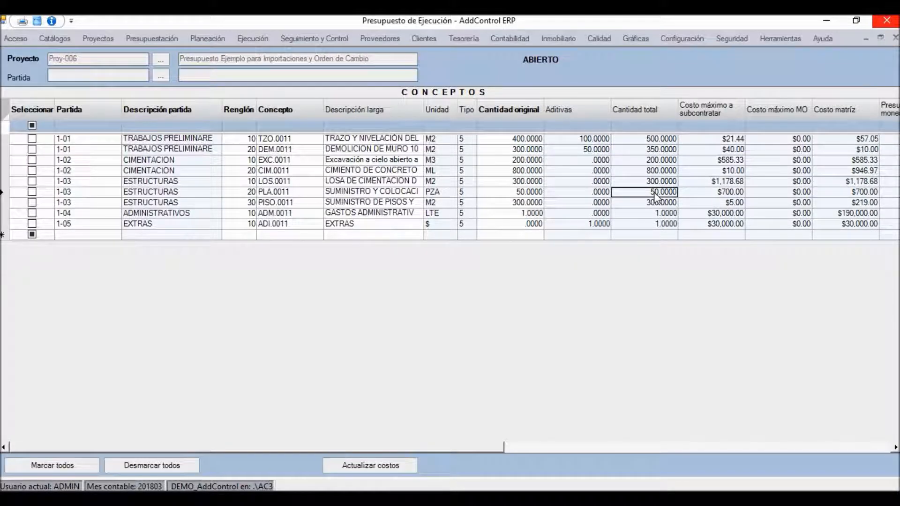